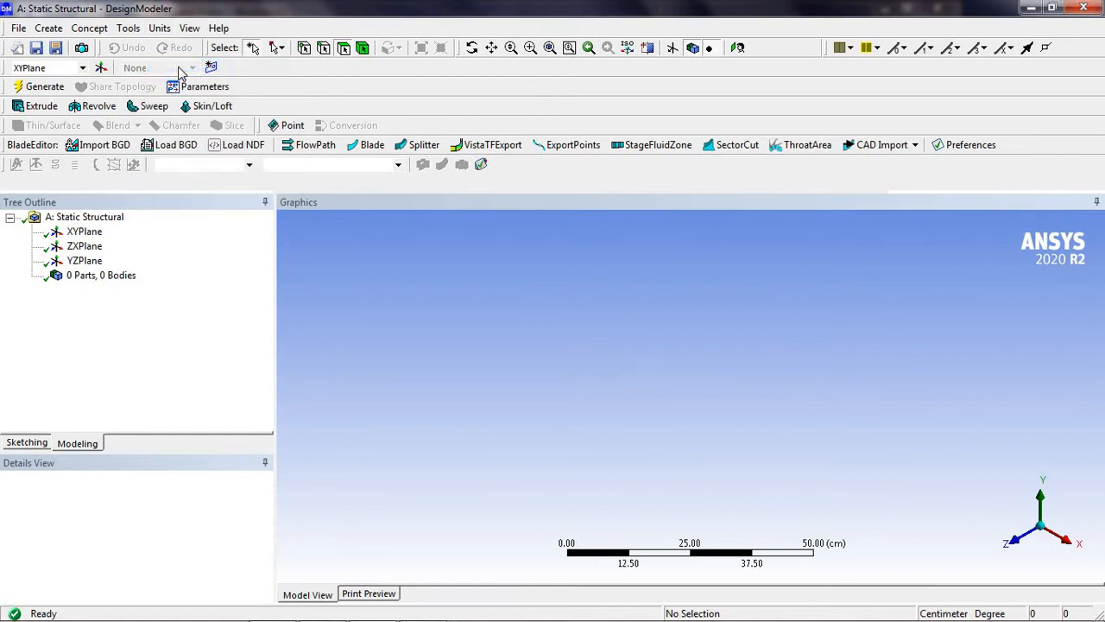
Sketch a rectangle around the origin on the XY plane, with its upper-left corner at about (-19.6, 8.8) cm
click(26, 443)
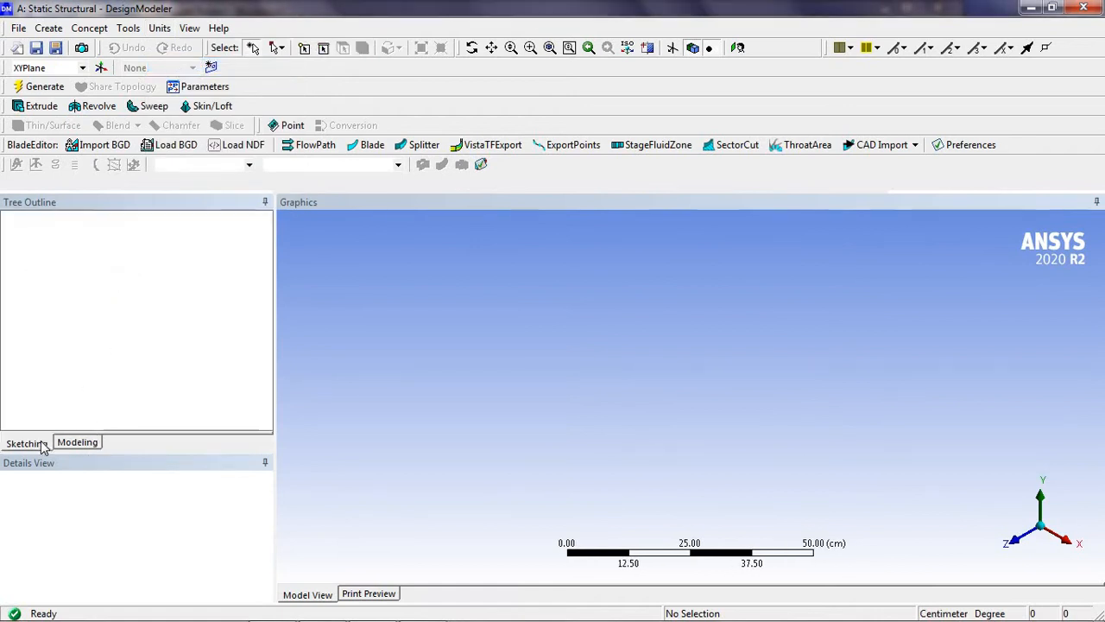
click(741, 50)
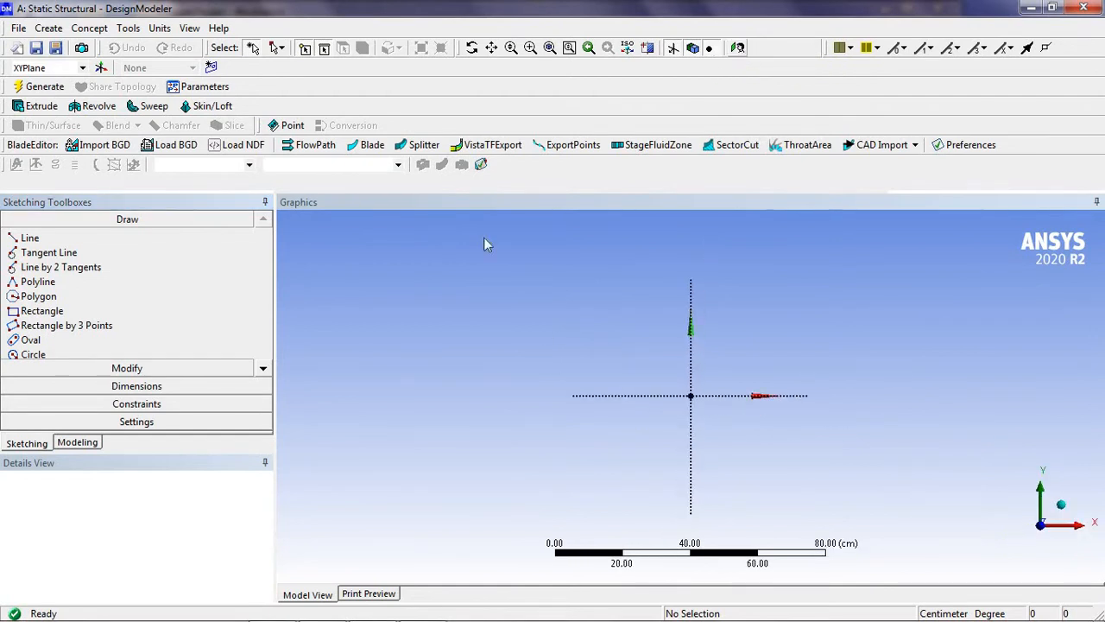
click(103, 316)
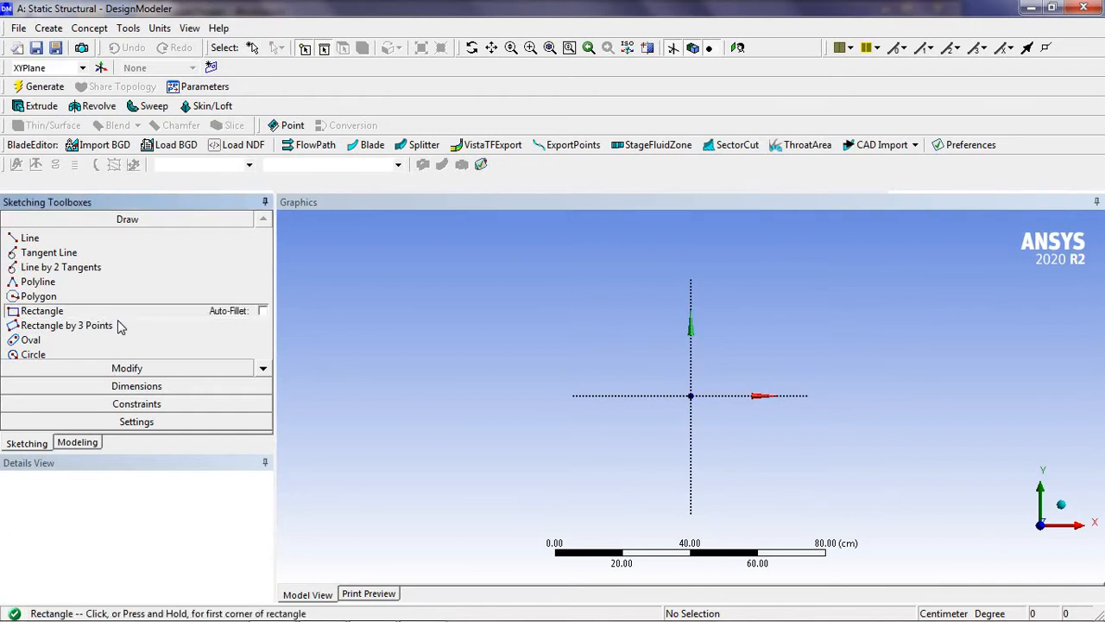
click(633, 371)
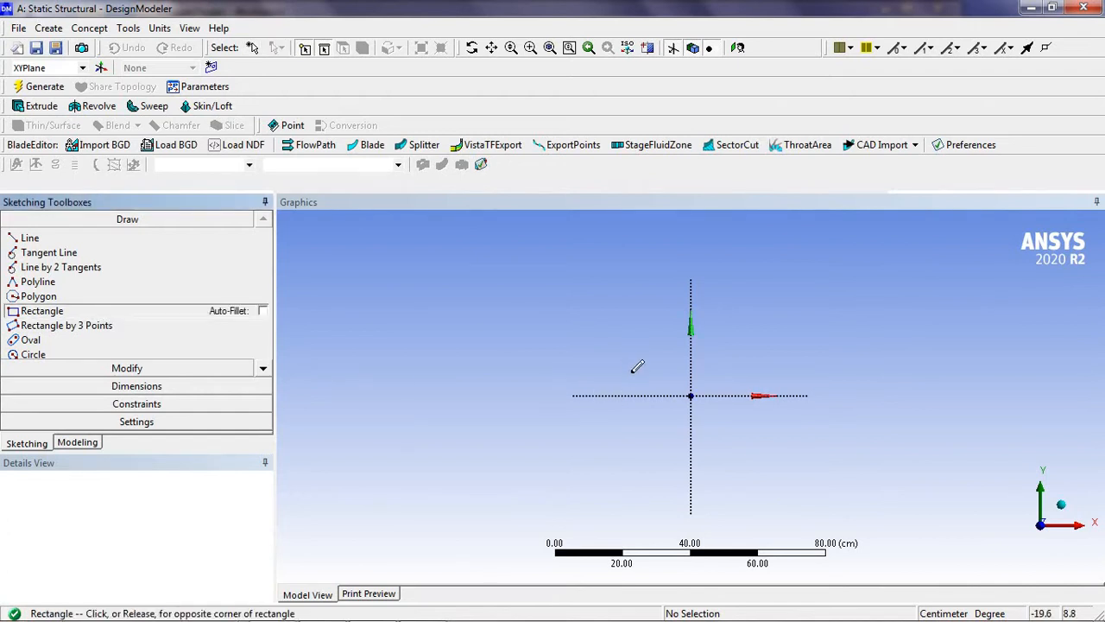
click(763, 430)
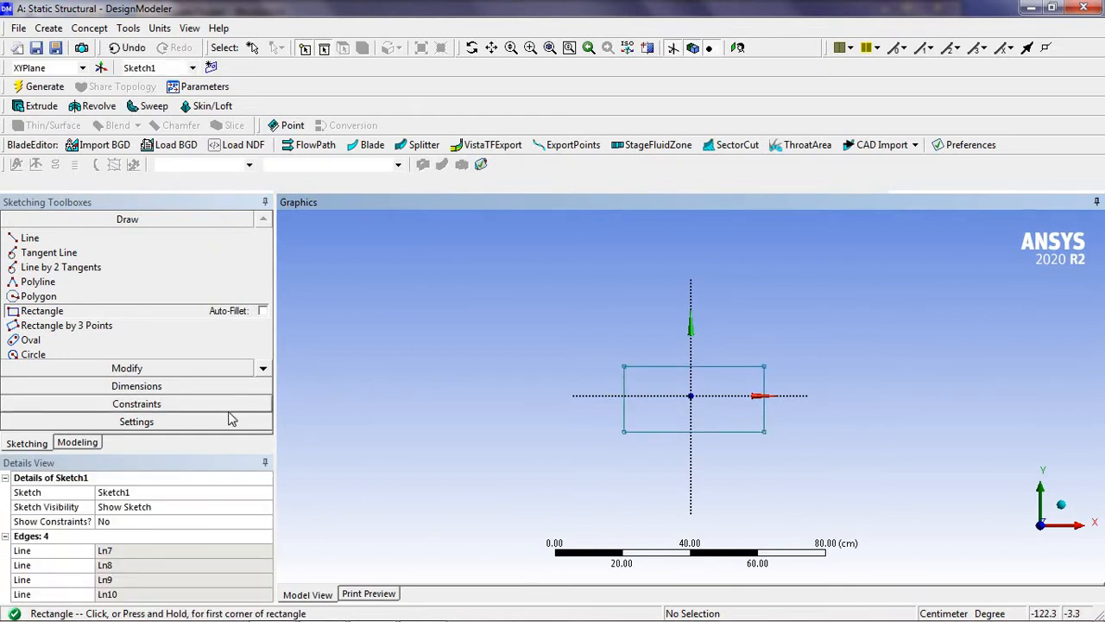
Constrain the rectangle's left and right sides with Symmetry about the vertical Y axis
click(176, 410)
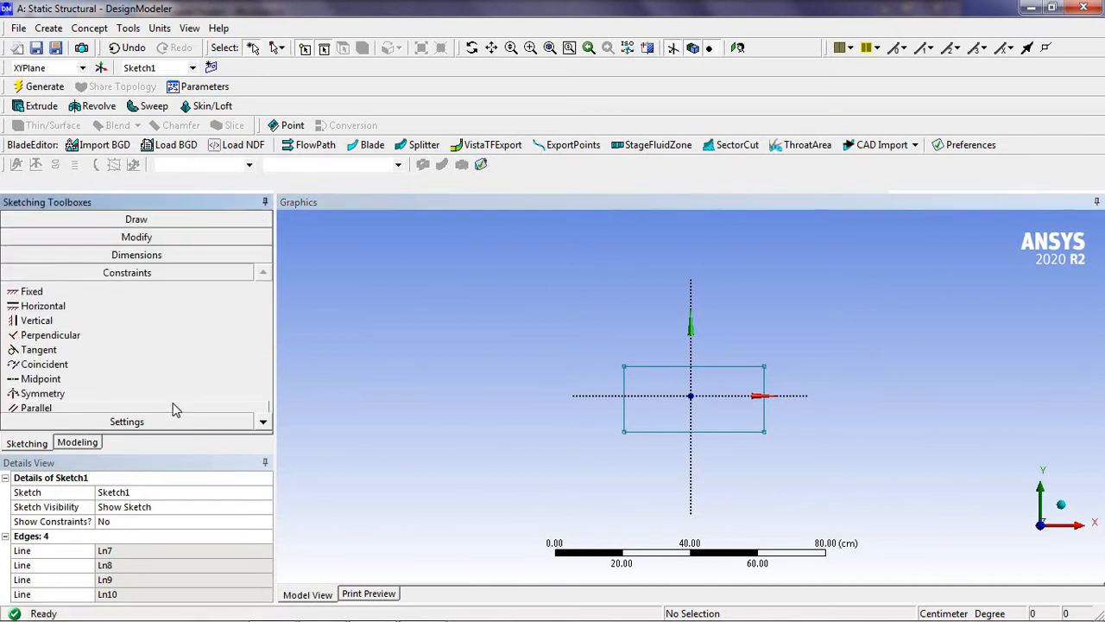
click(97, 399)
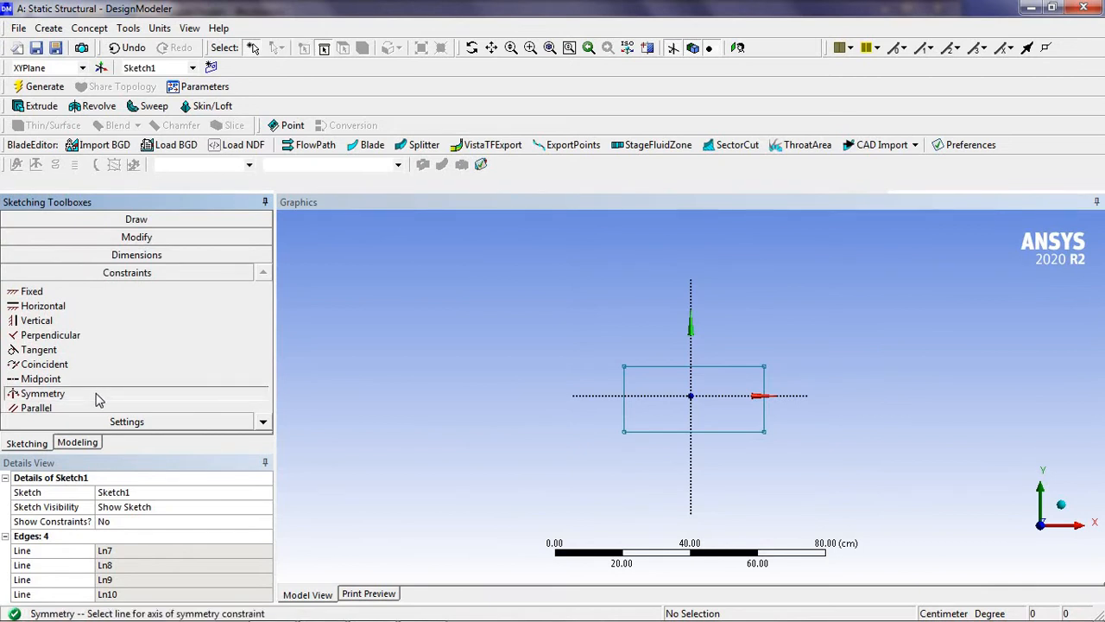
click(690, 328)
click(628, 387)
click(765, 390)
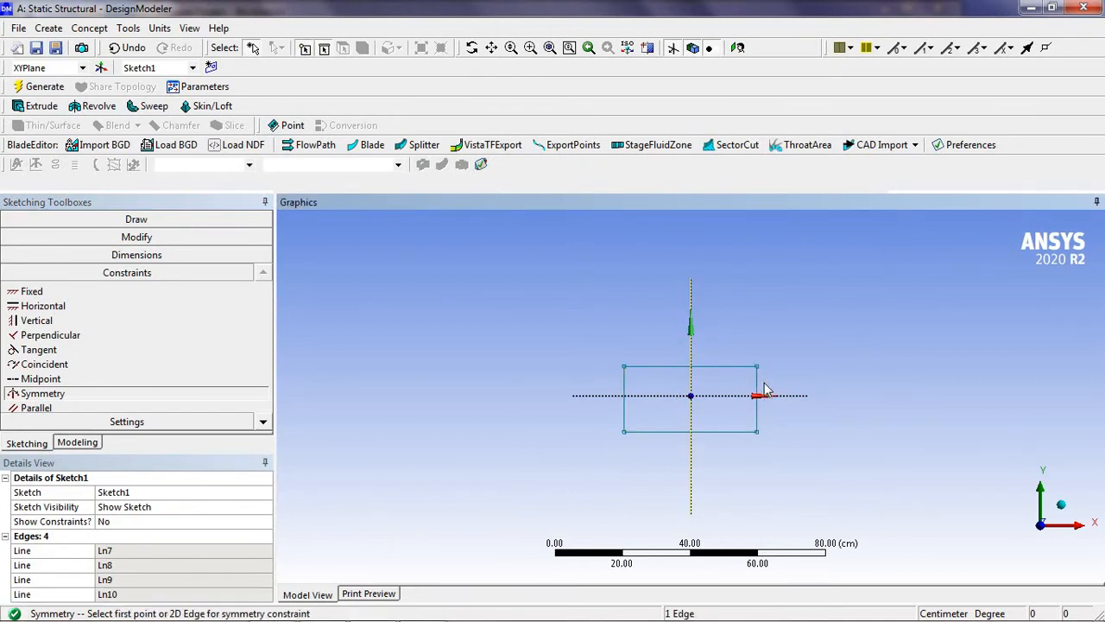
Constrain the rectangle's top and bottom edges with Symmetry about the horizontal X axis
click(99, 380)
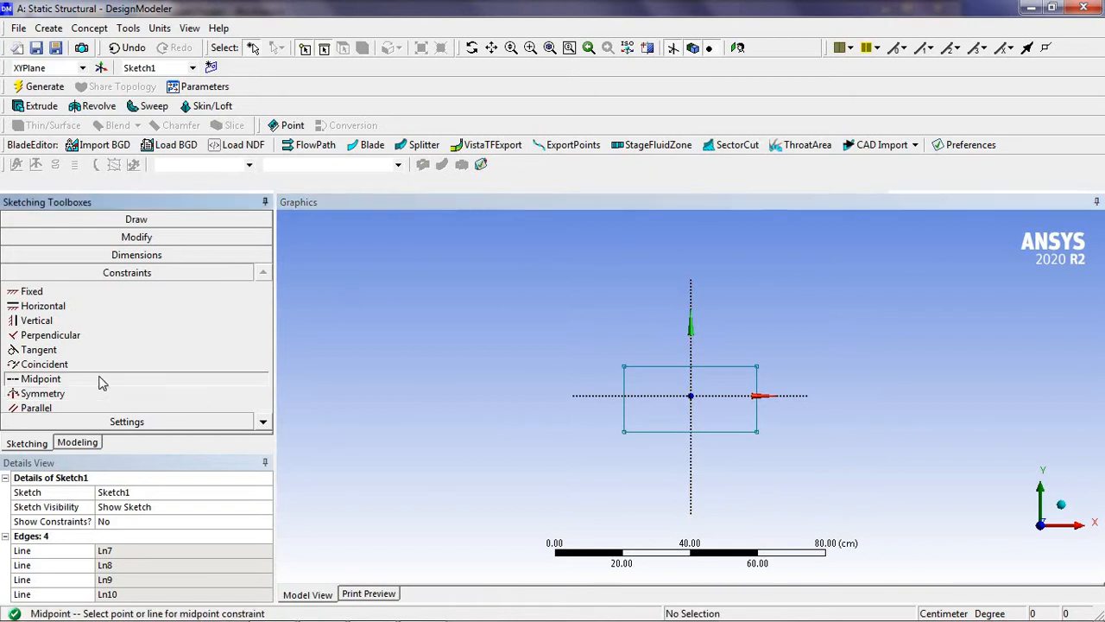
click(86, 396)
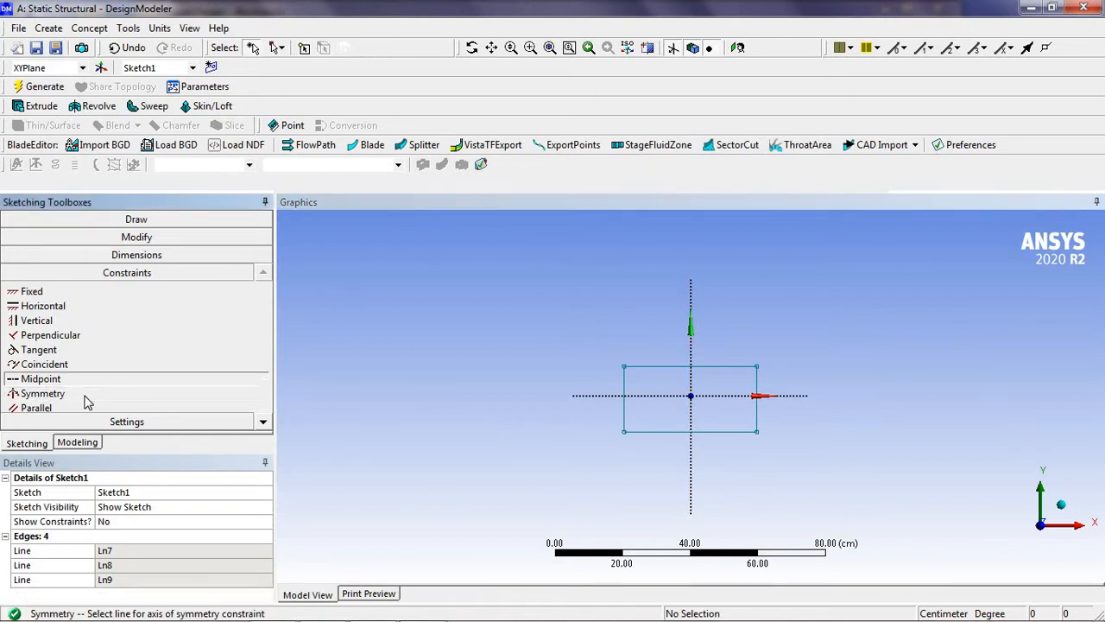
click(608, 399)
click(675, 367)
click(682, 432)
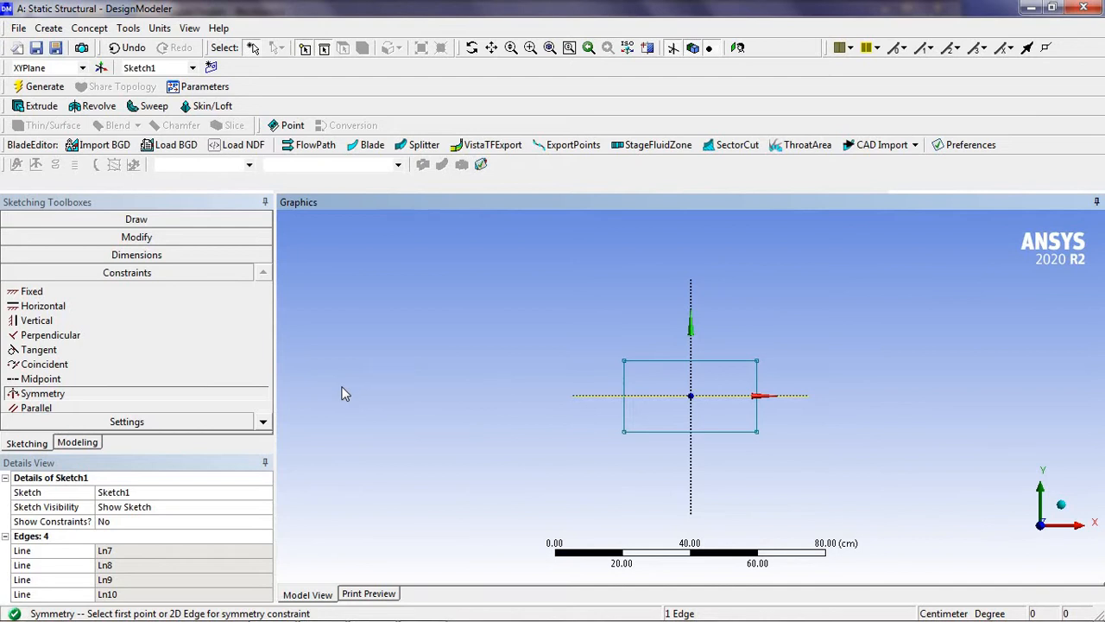
Dimension the rectangle's top edge and set its width to 30 cm
click(169, 258)
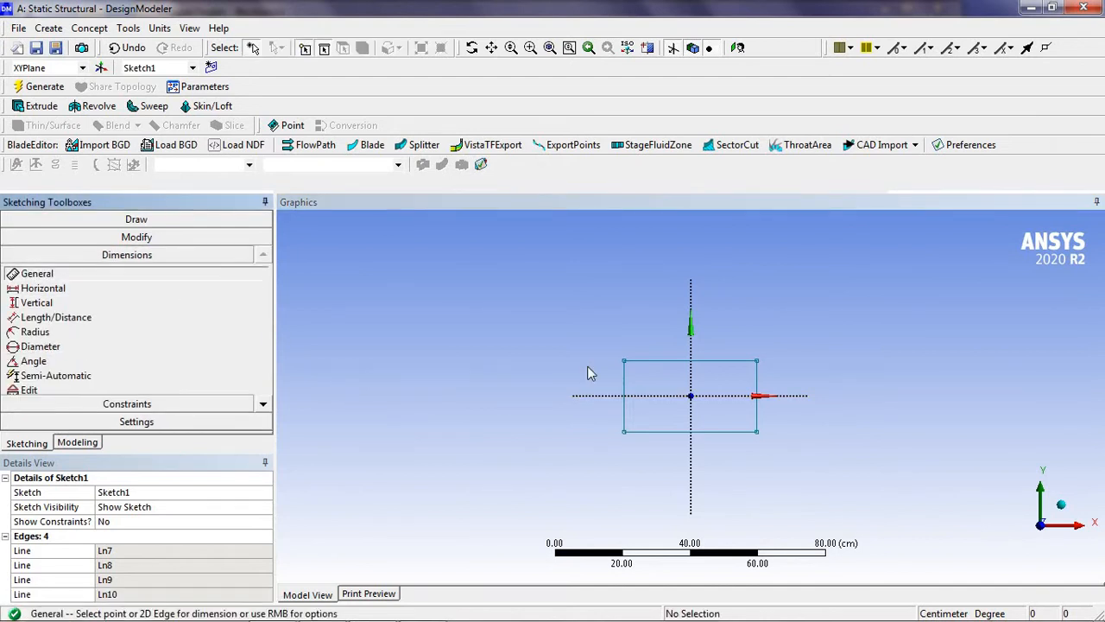
click(661, 369)
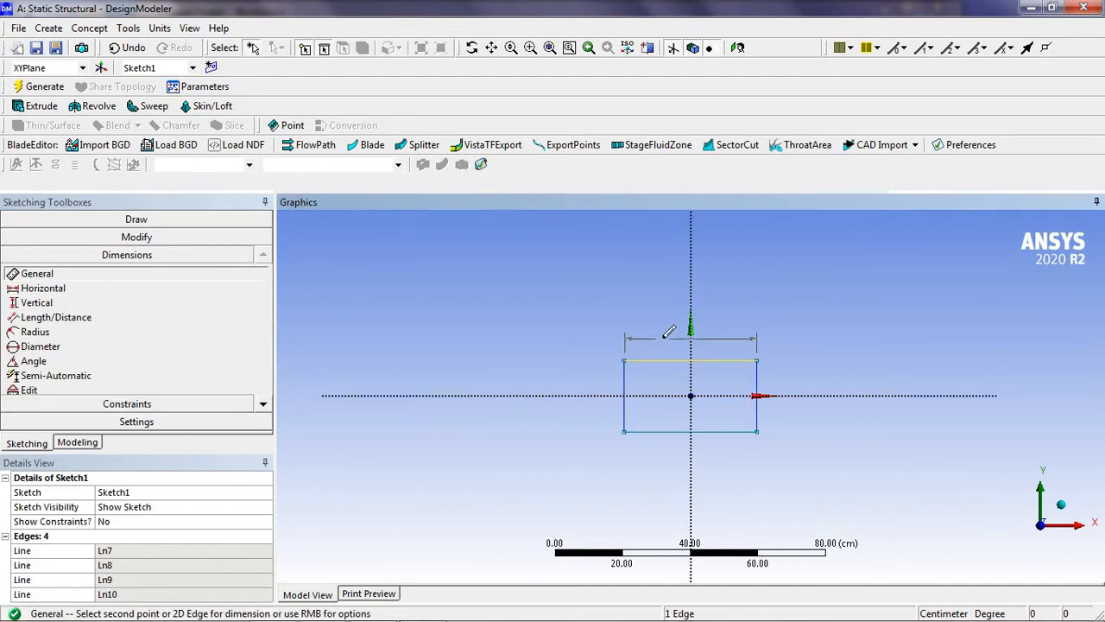
click(666, 345)
click(144, 550)
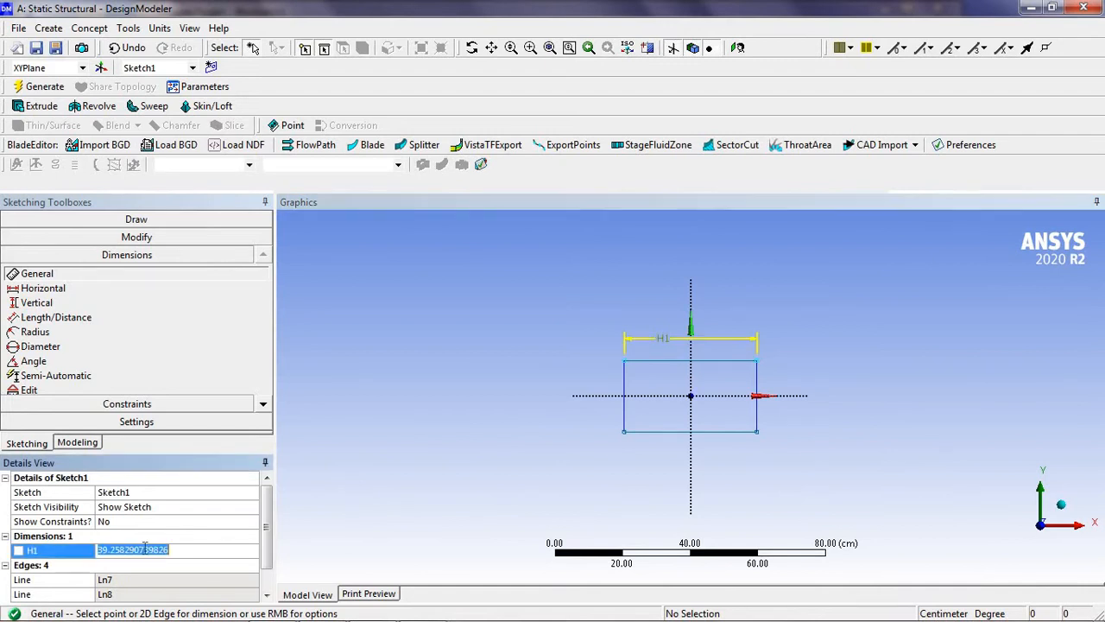
text(30)
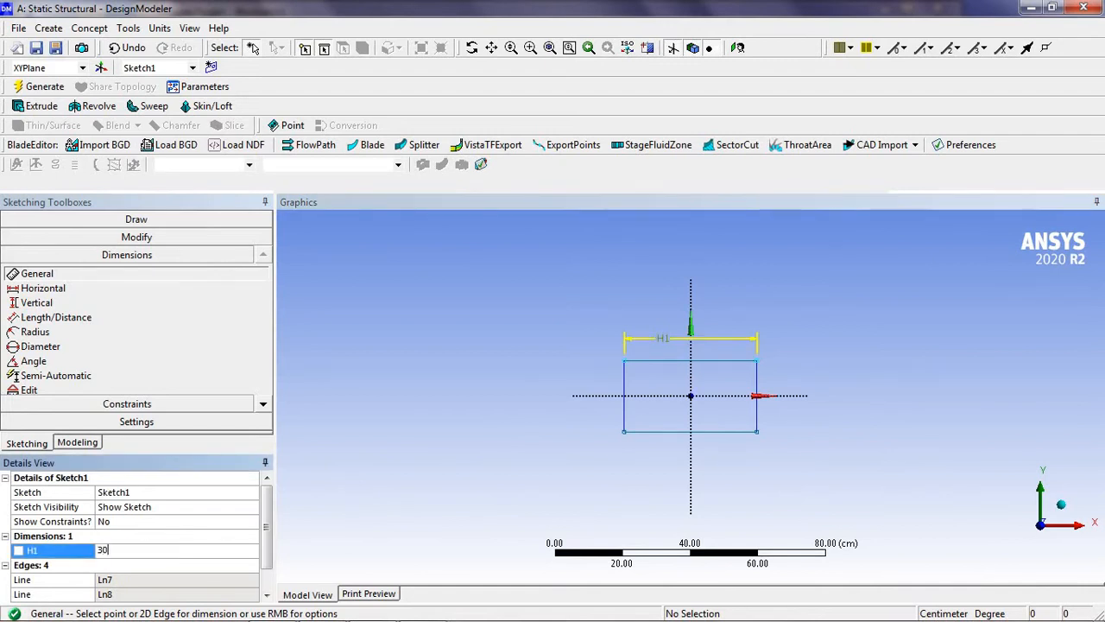
key(Return)
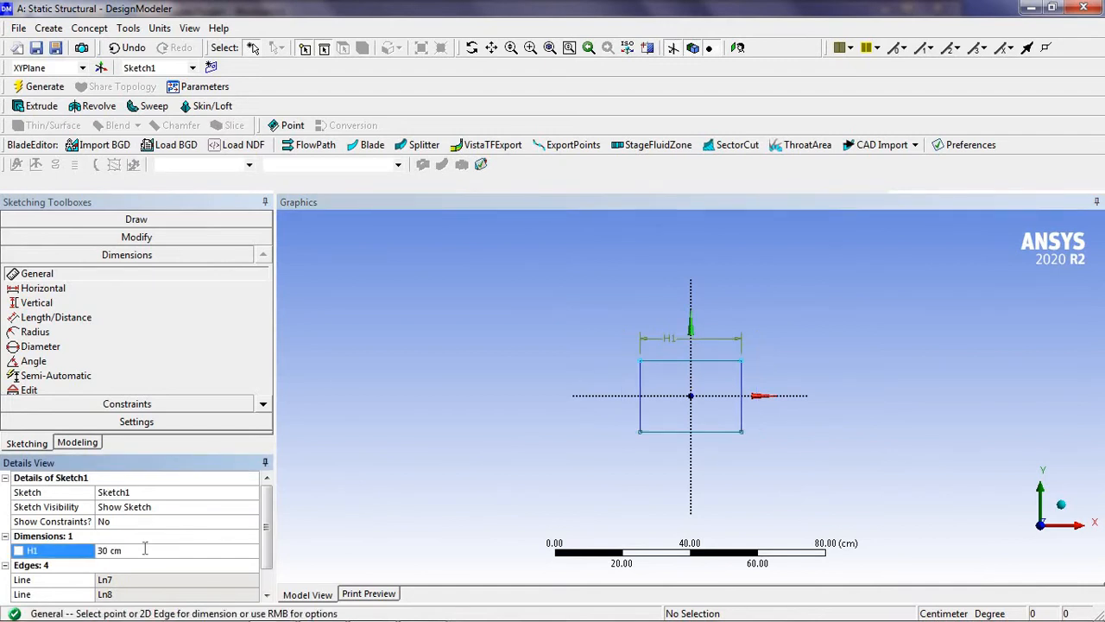
Dimension the rectangle's right side and set its height to 20 cm
click(748, 380)
click(769, 371)
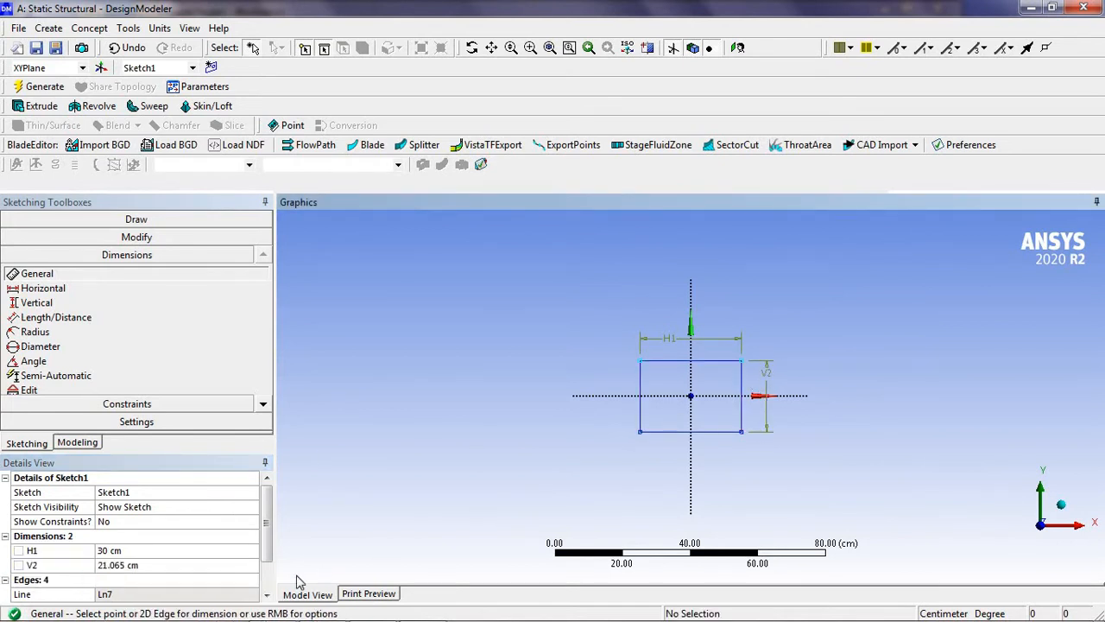
click(199, 566)
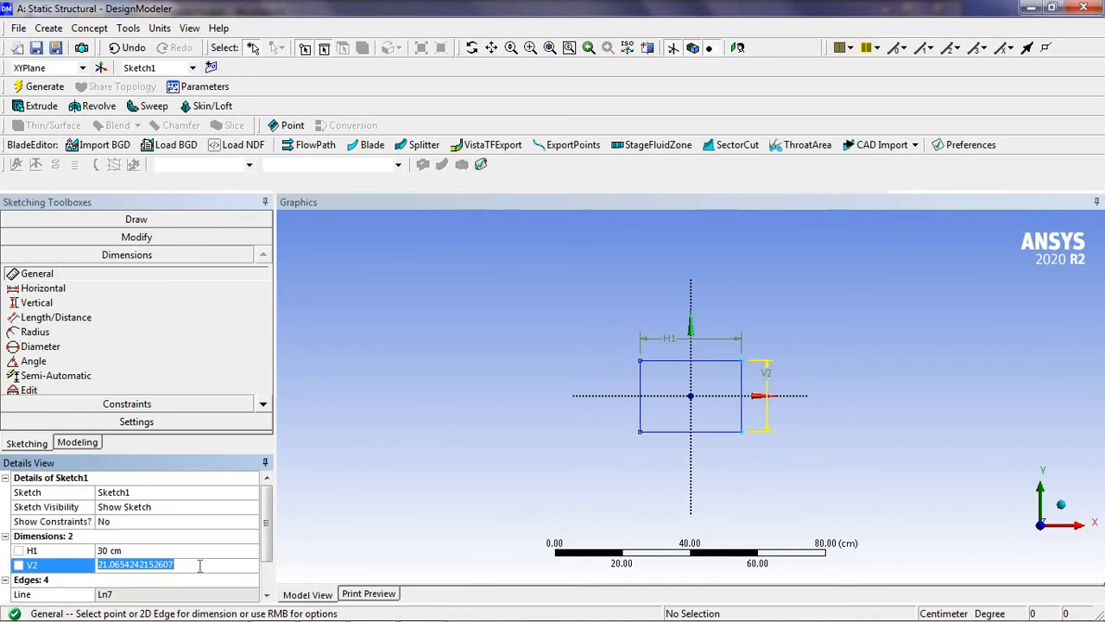
text(20)
key(Return)
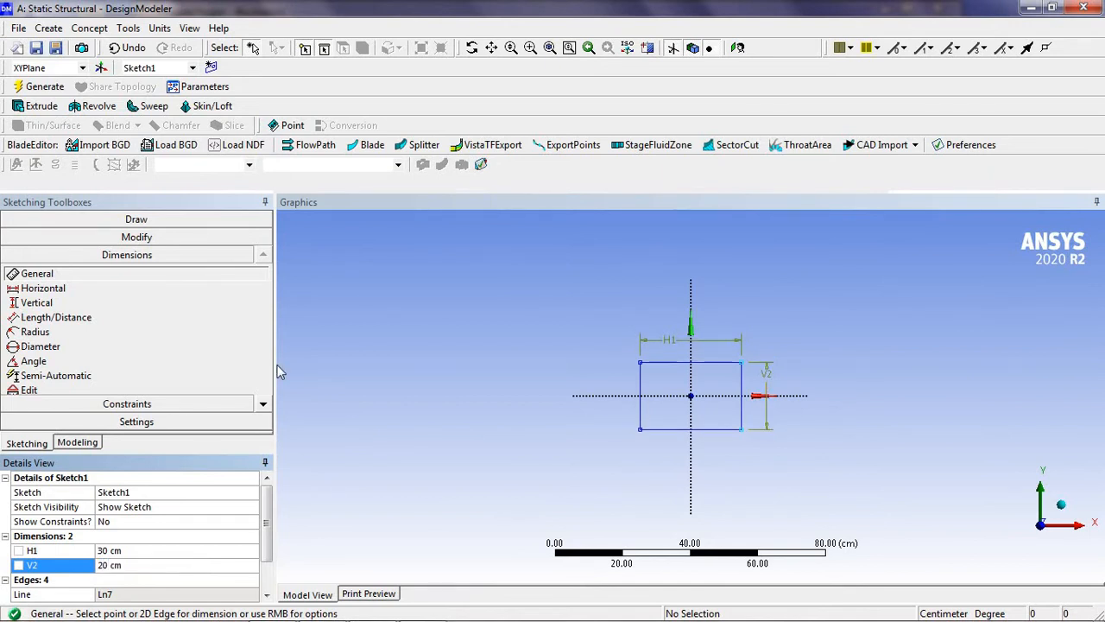
Draw a circle about 10.1 cm in diameter inside the rectangle, centred on the origin
click(551, 49)
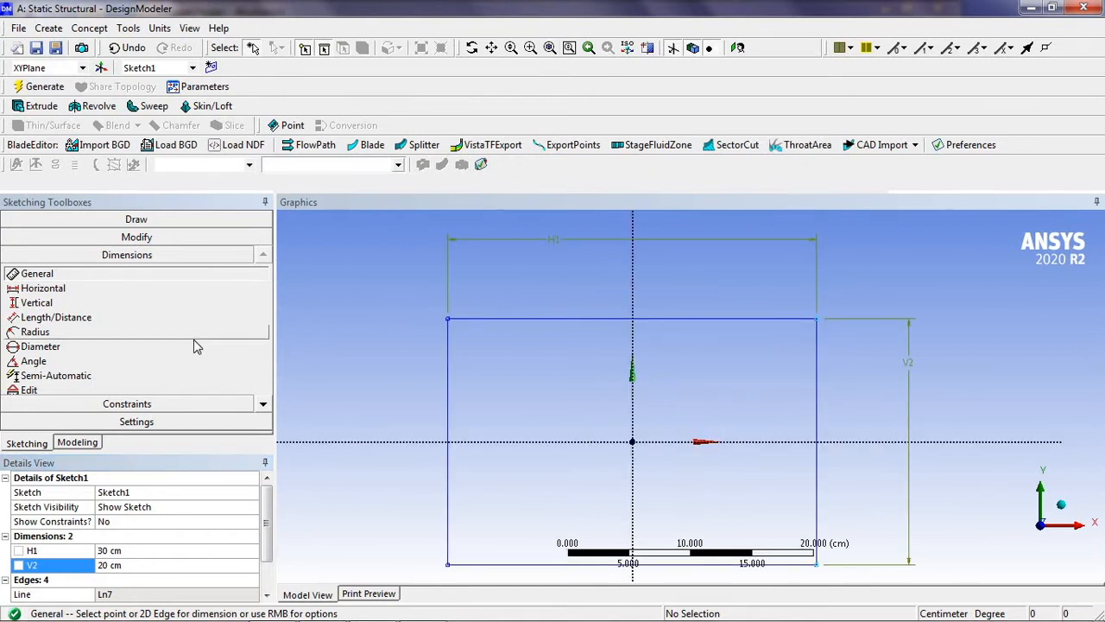
click(147, 221)
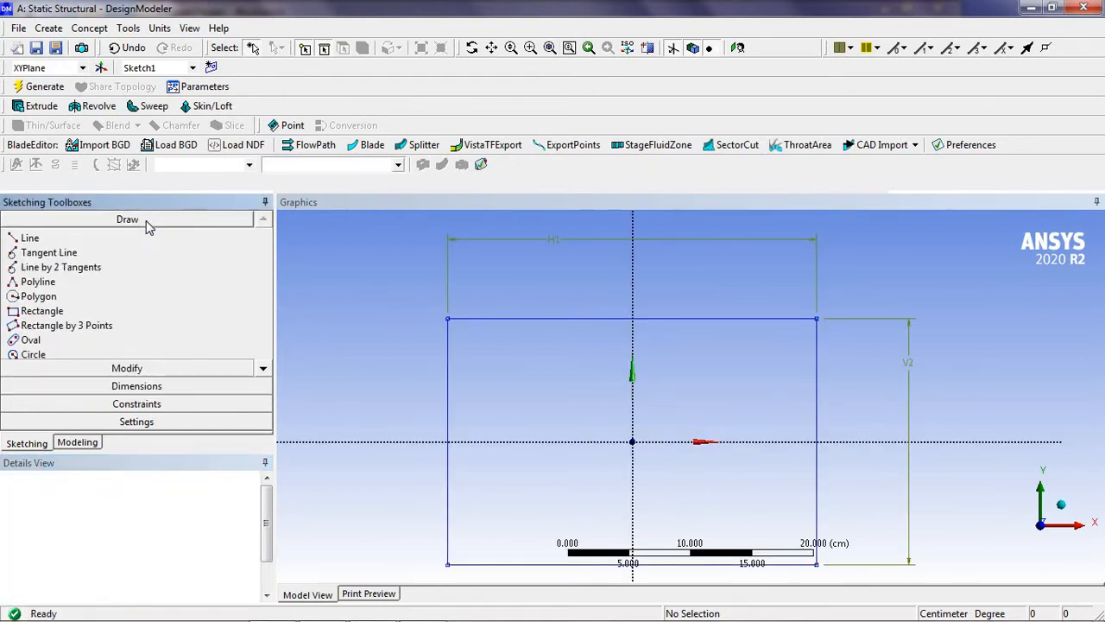
click(76, 356)
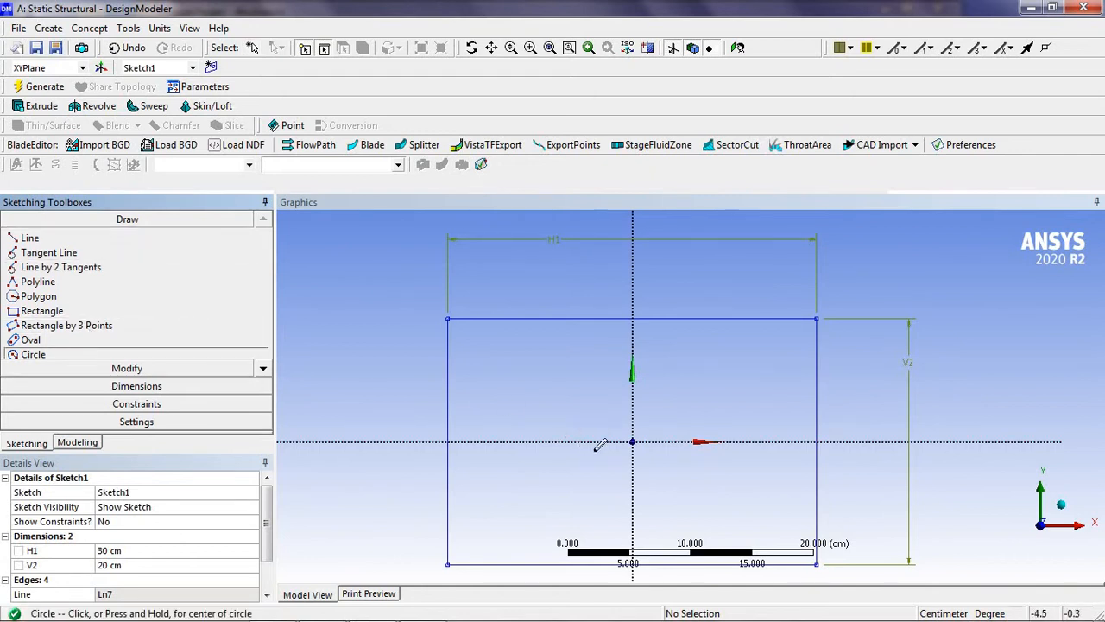
click(633, 441)
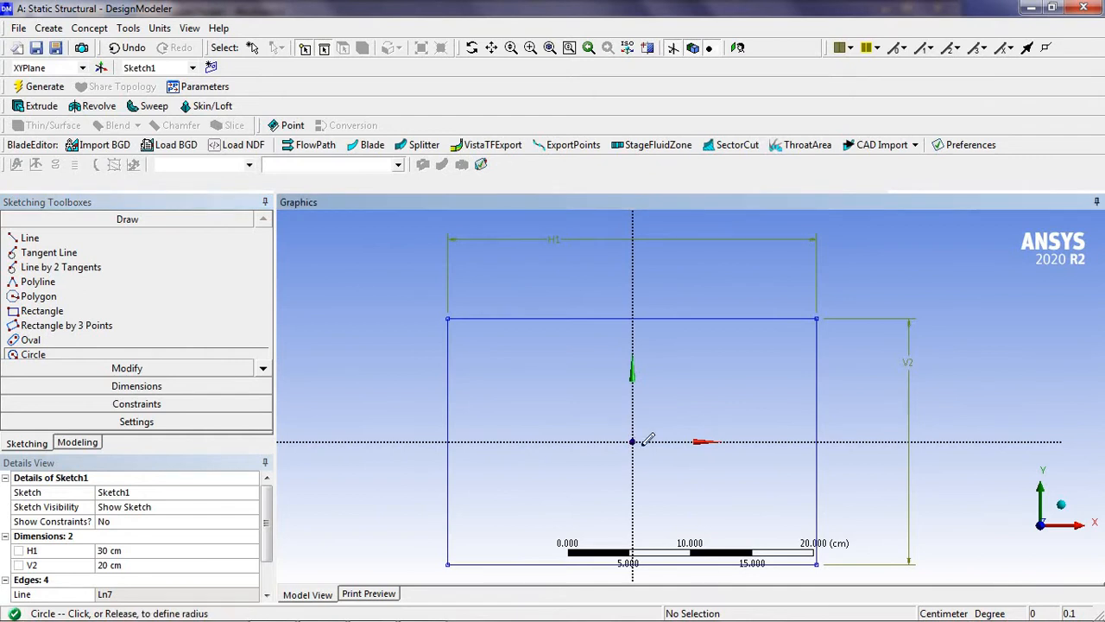
click(685, 475)
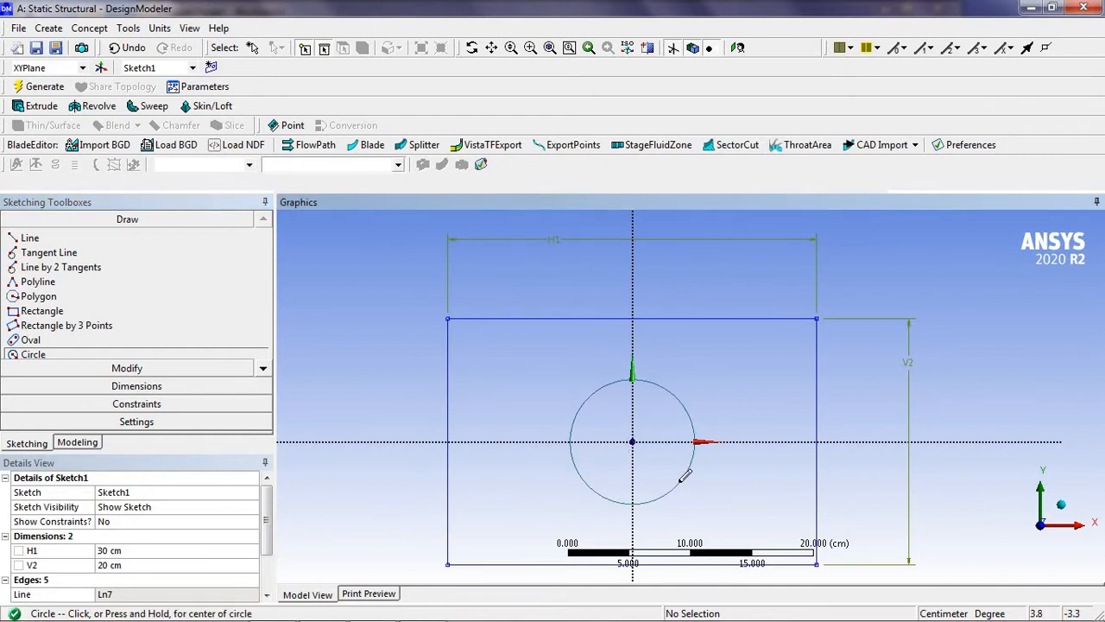
Dimension the circle and set its diameter to 10 cm
click(173, 386)
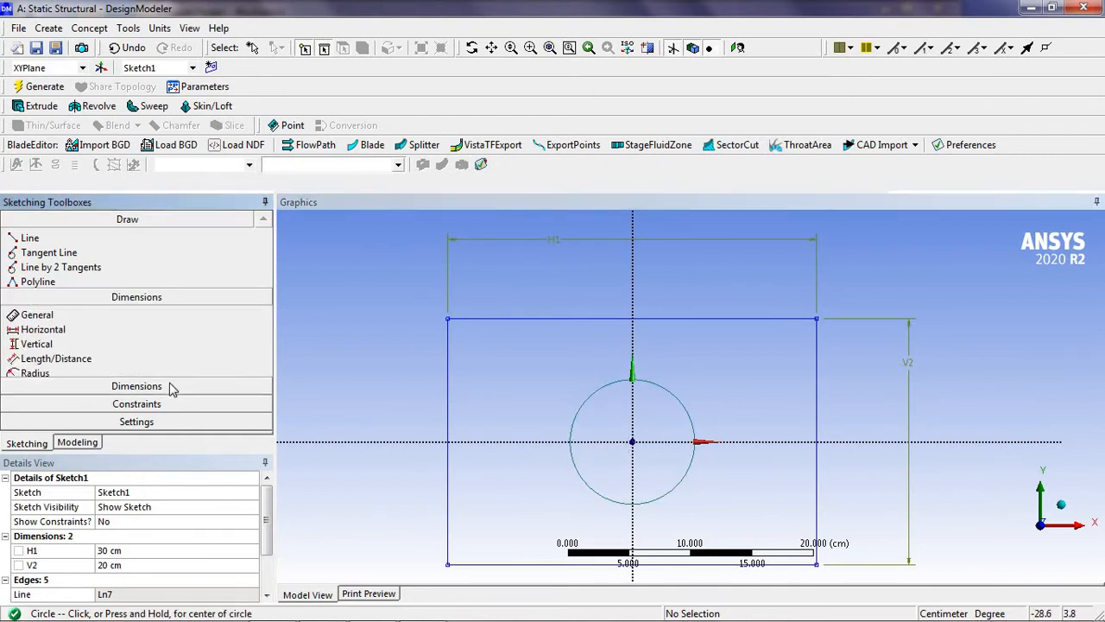
click(661, 389)
click(697, 367)
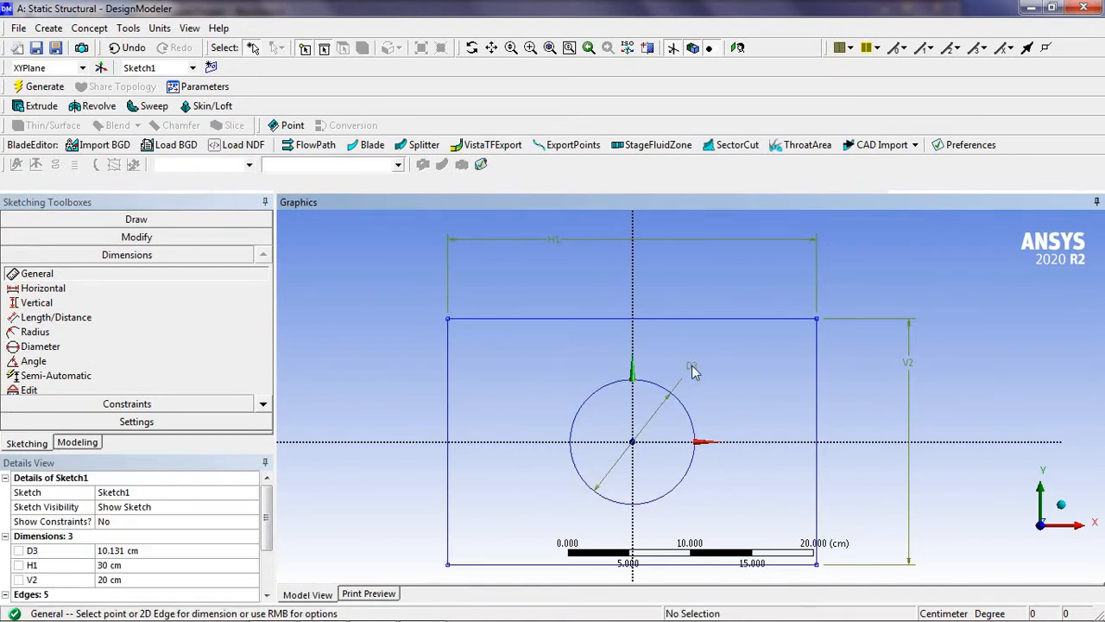
click(145, 550)
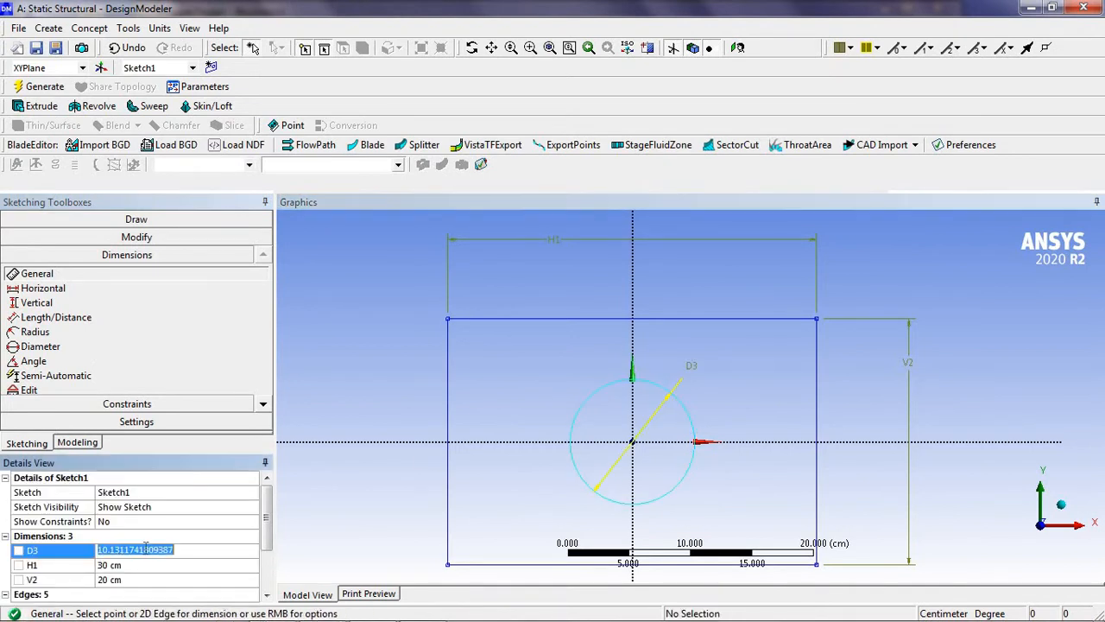
text(10)
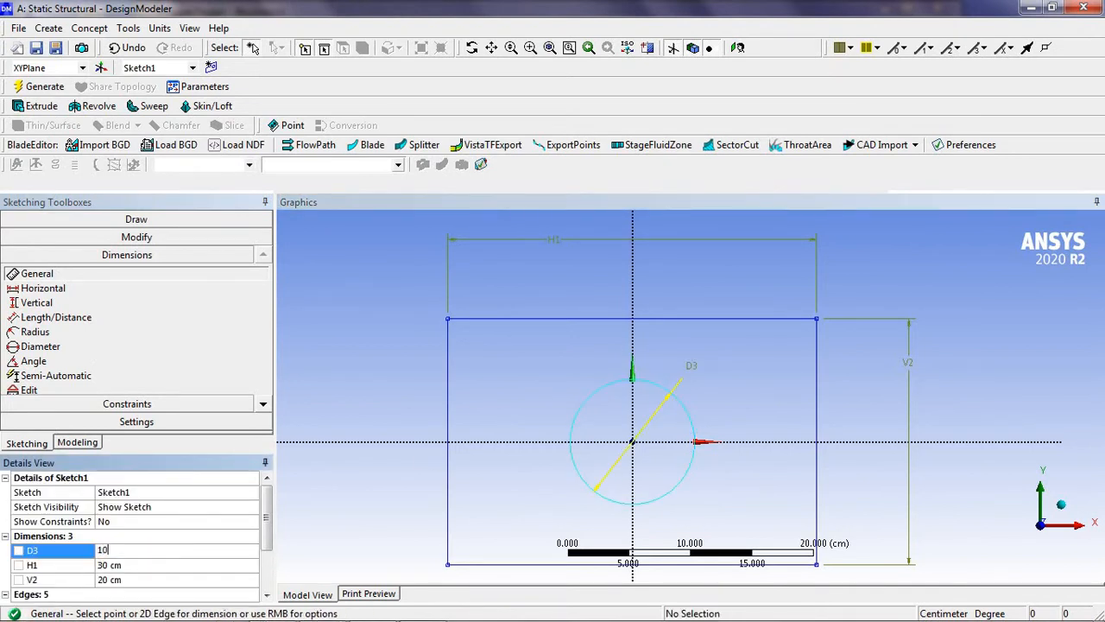
key(Return)
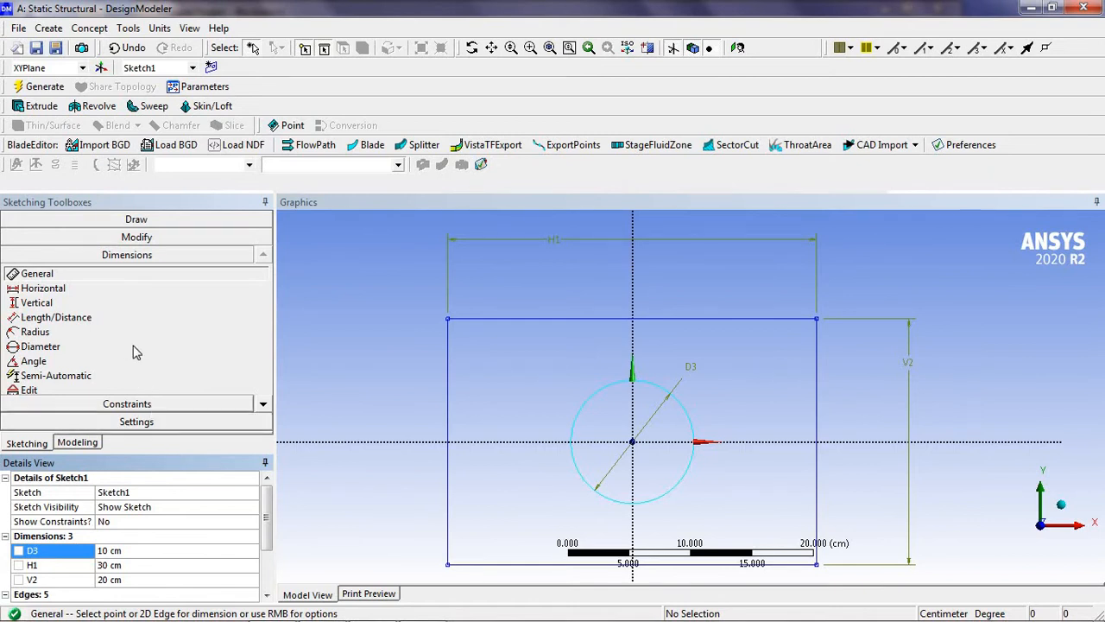
Generate a surface from the rectangle-and-circle sketch using Surfaces From Sketches and set its thickness to 1 cm
click(95, 30)
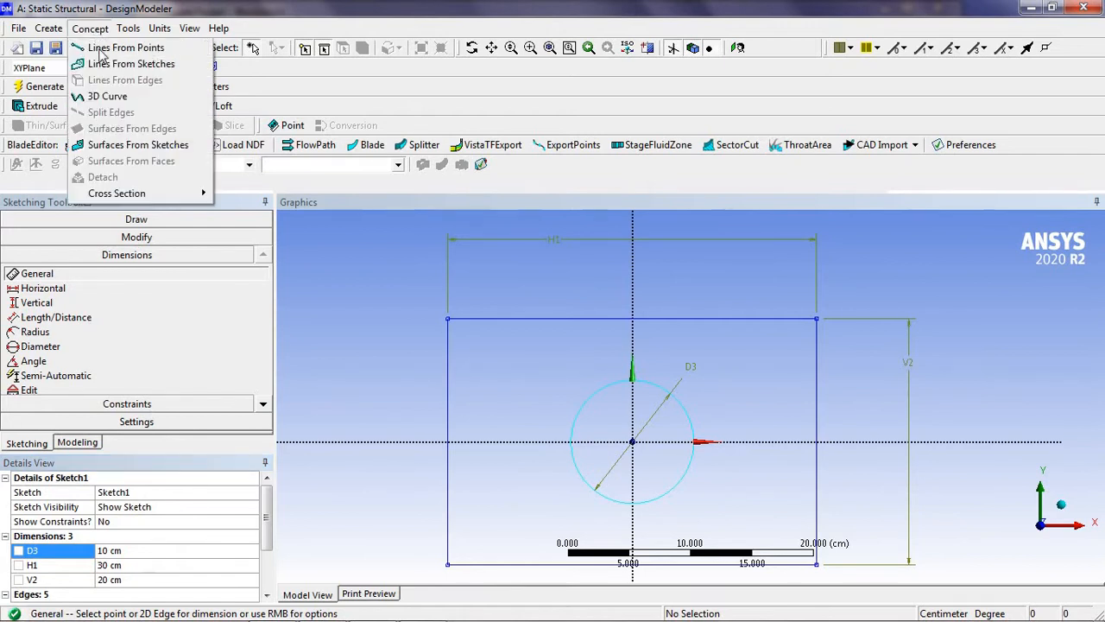
click(135, 149)
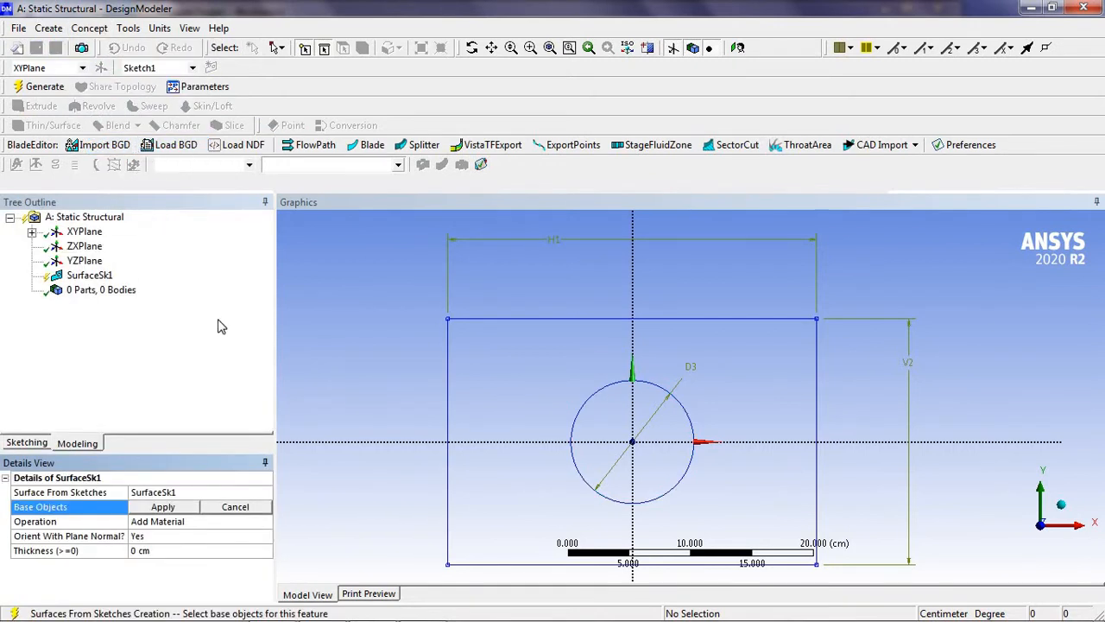
click(448, 383)
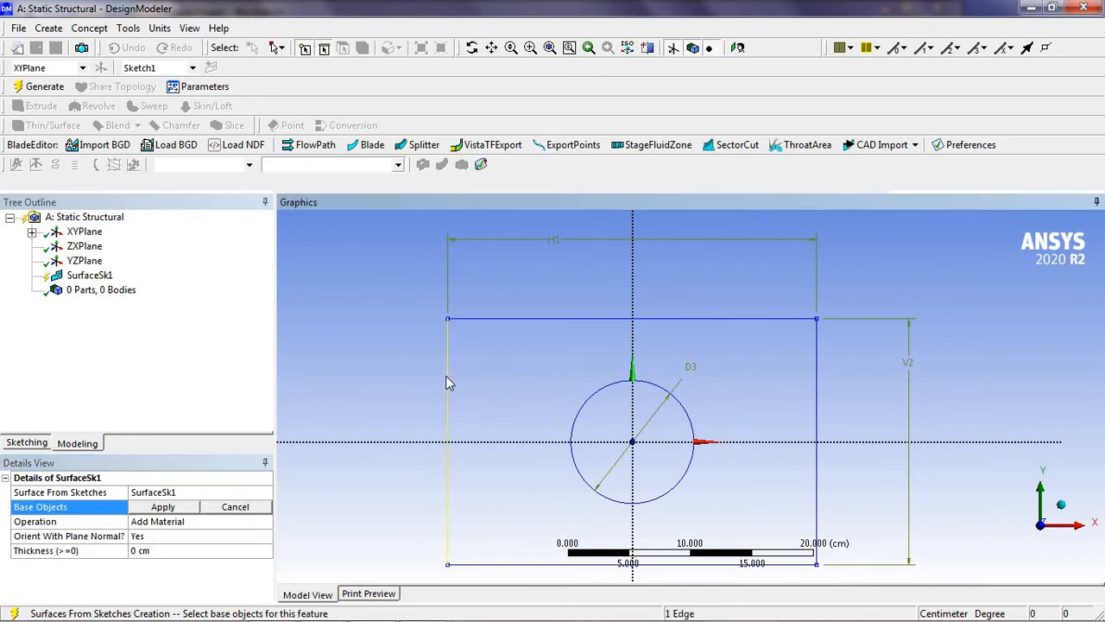
click(172, 510)
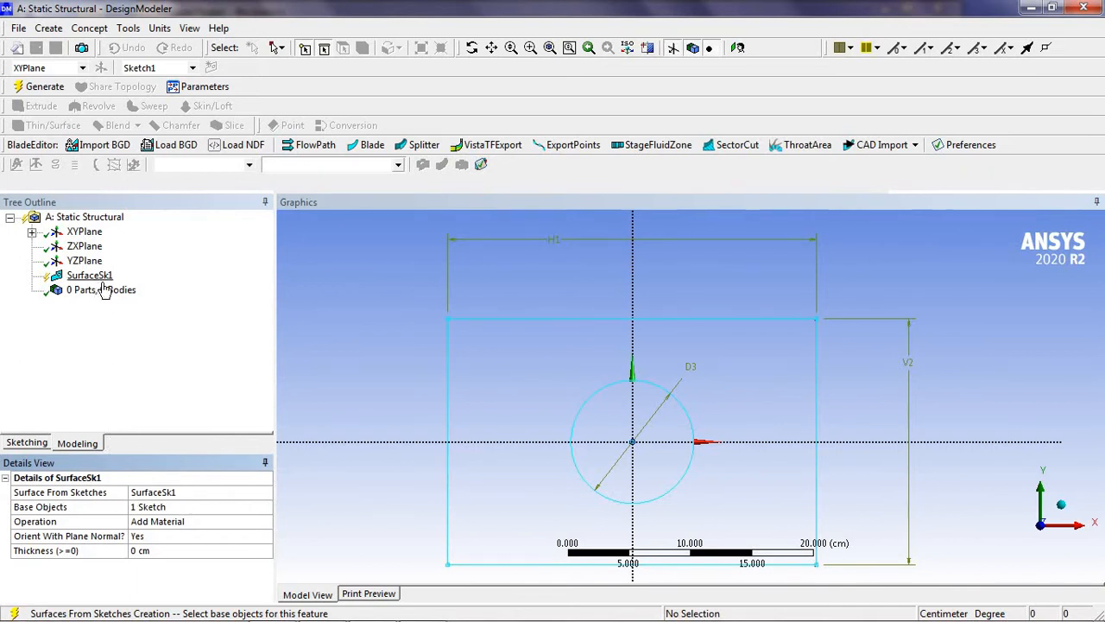
click(43, 87)
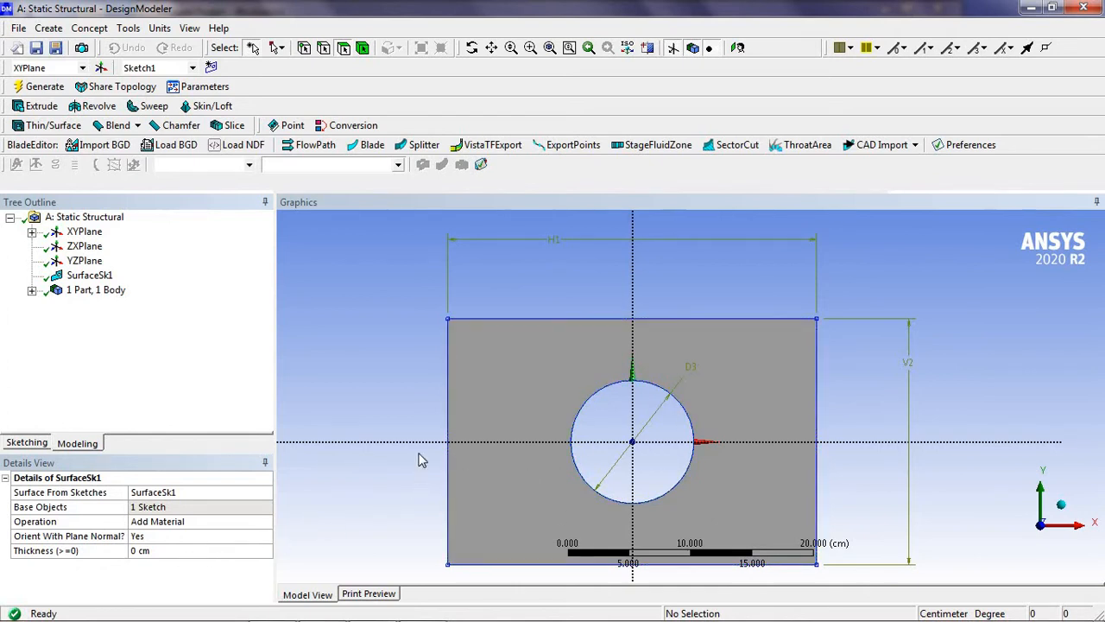
click(172, 551)
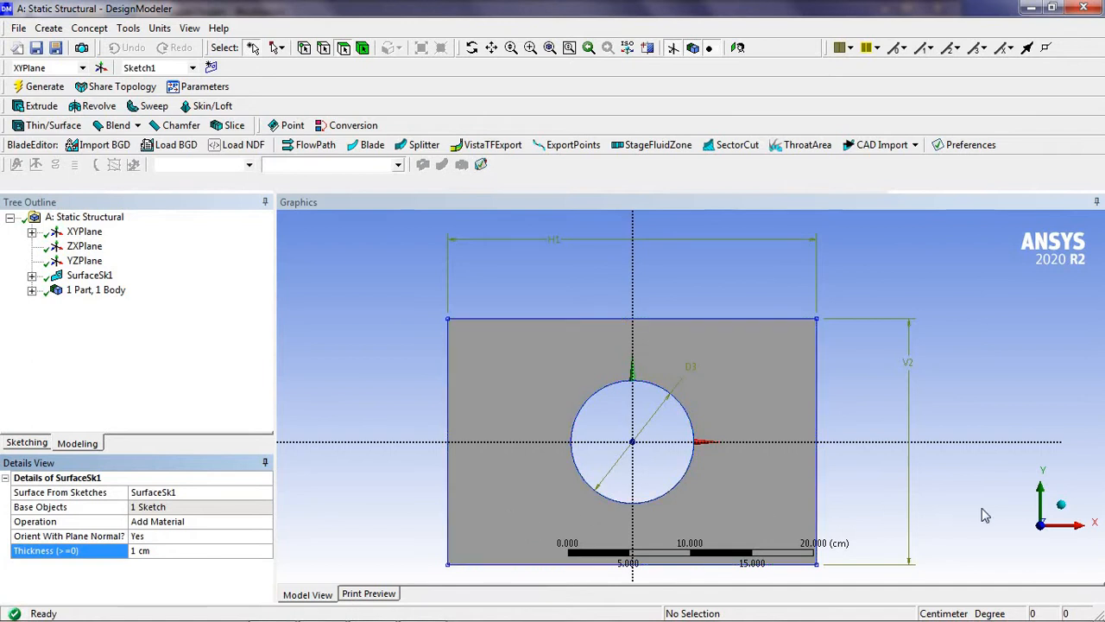
Return to Workbench, open the Static Structural system's Model in Mechanical, and show the details of the imported surface body
click(1065, 511)
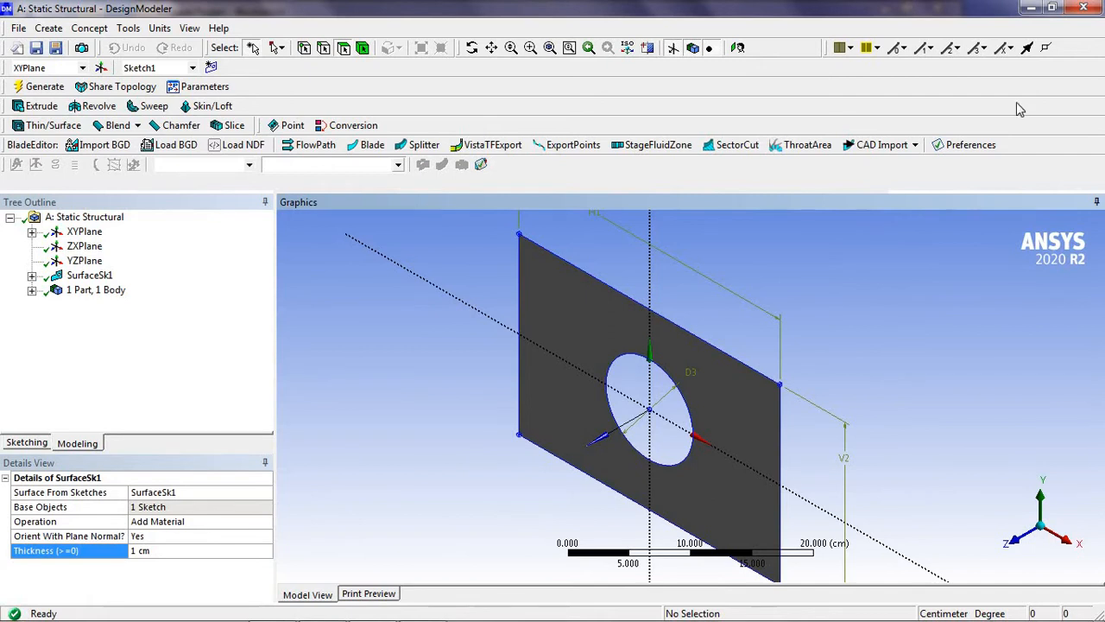
click(1033, 10)
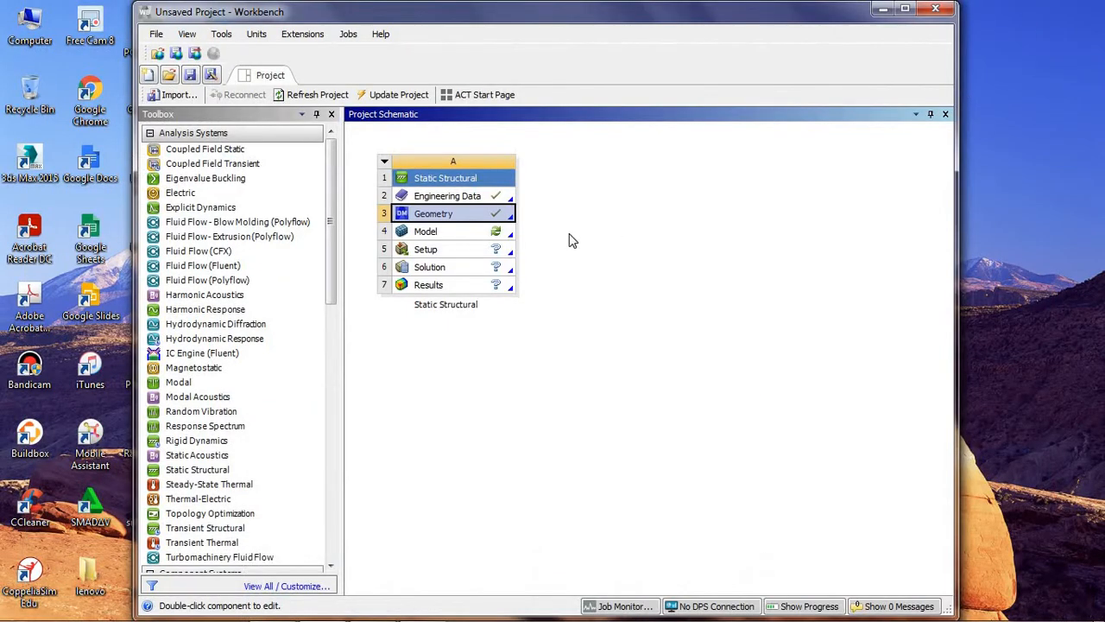
double_click(475, 232)
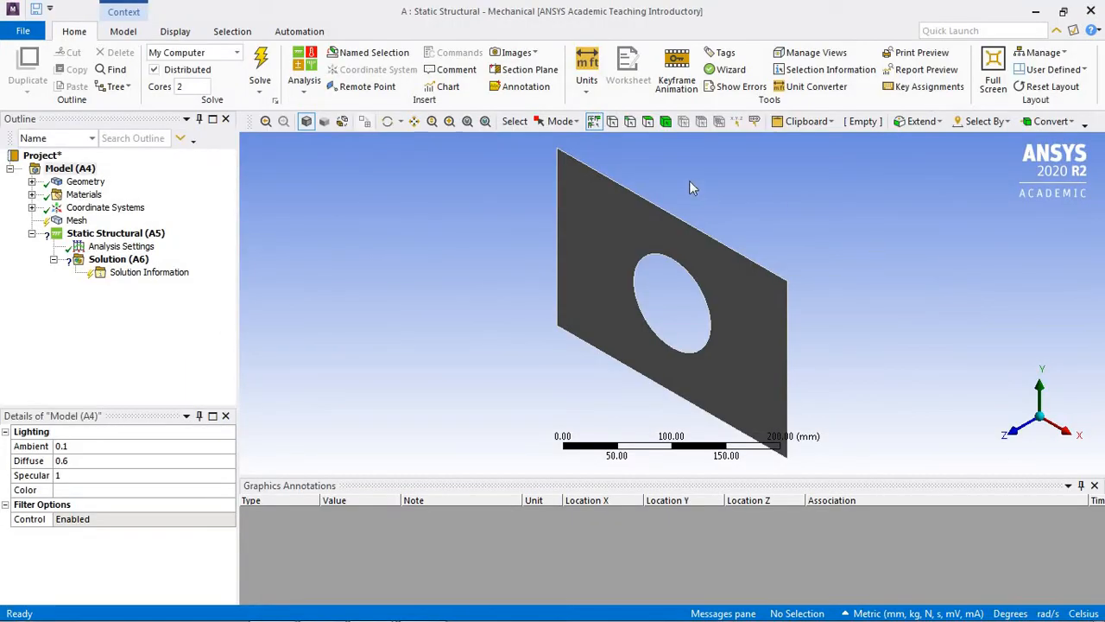
click(387, 124)
drag(610, 234, 580, 199)
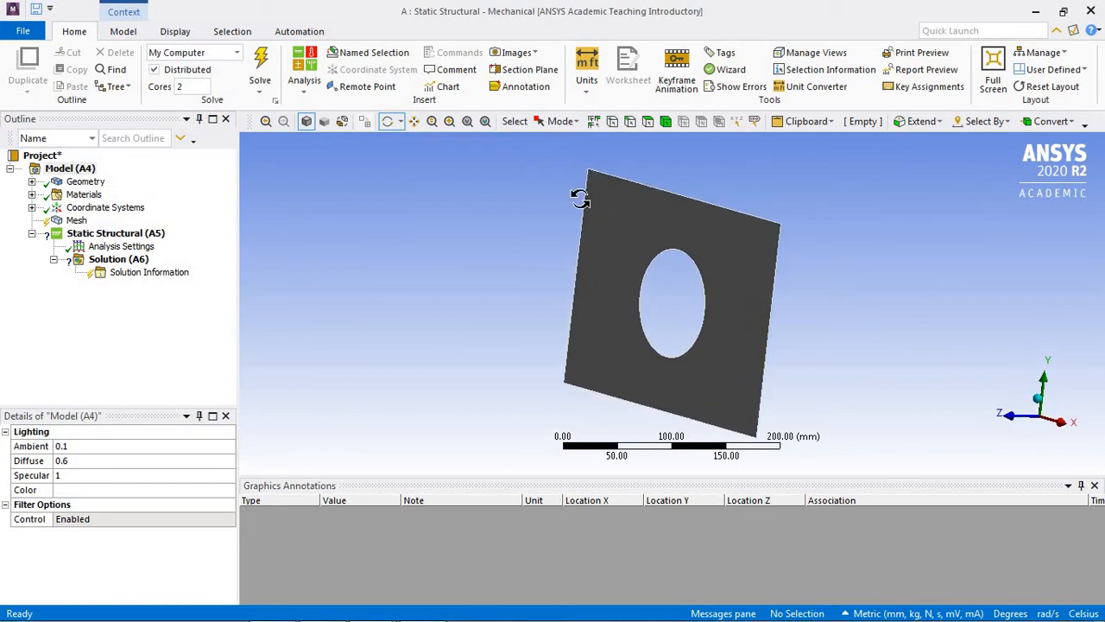
click(32, 182)
click(112, 195)
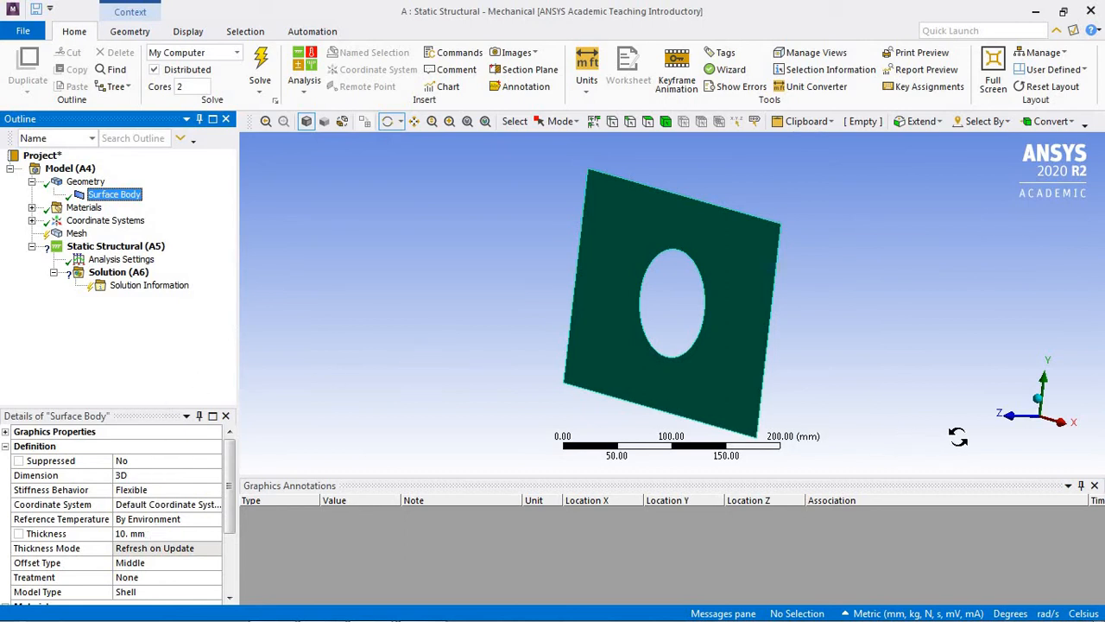
Generate the plate's mesh with the default element size and inspect it in 3D
click(1012, 419)
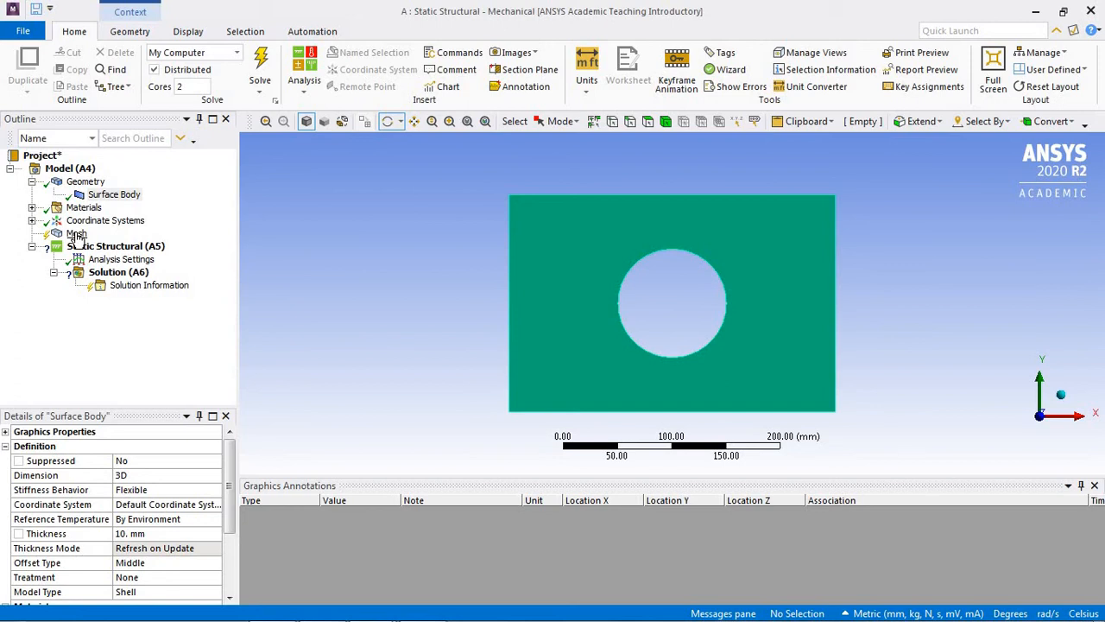
click(76, 235)
right_click(77, 235)
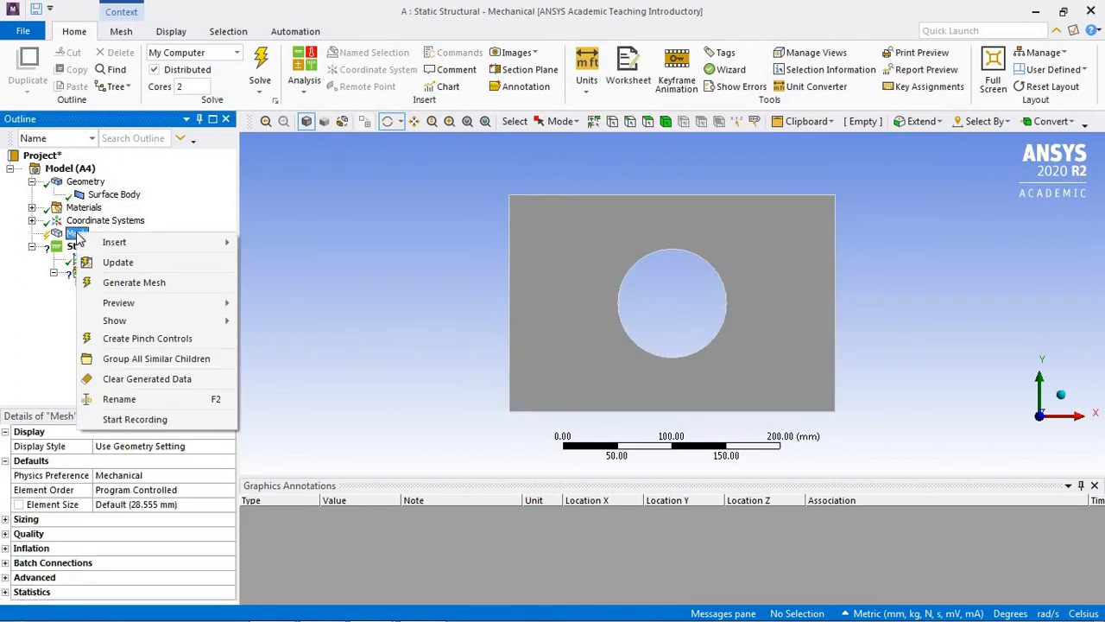
click(142, 285)
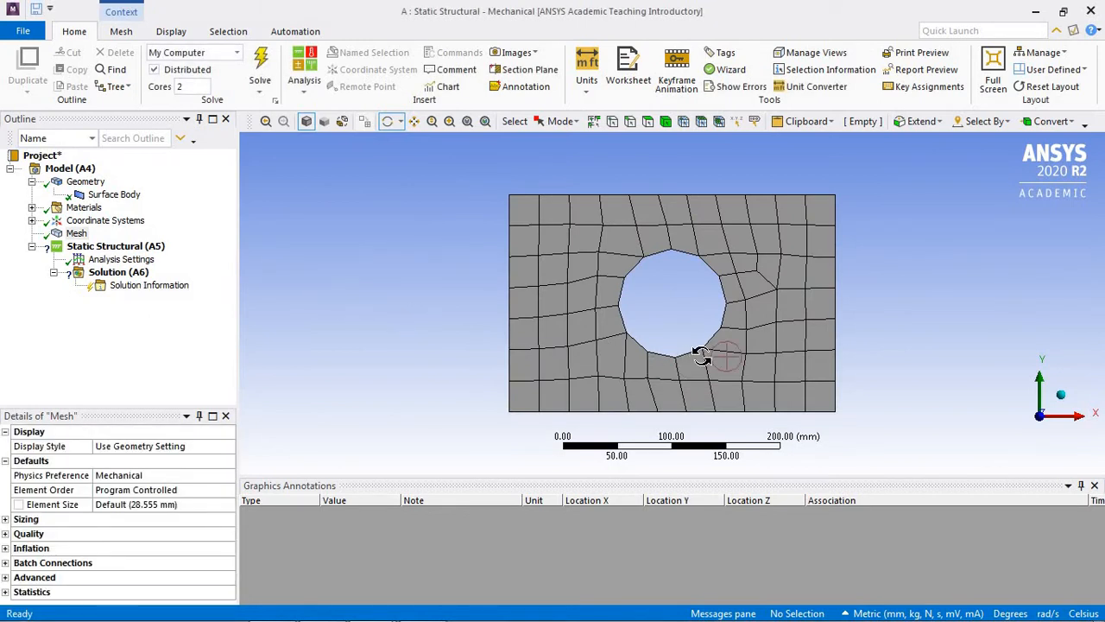
click(1062, 399)
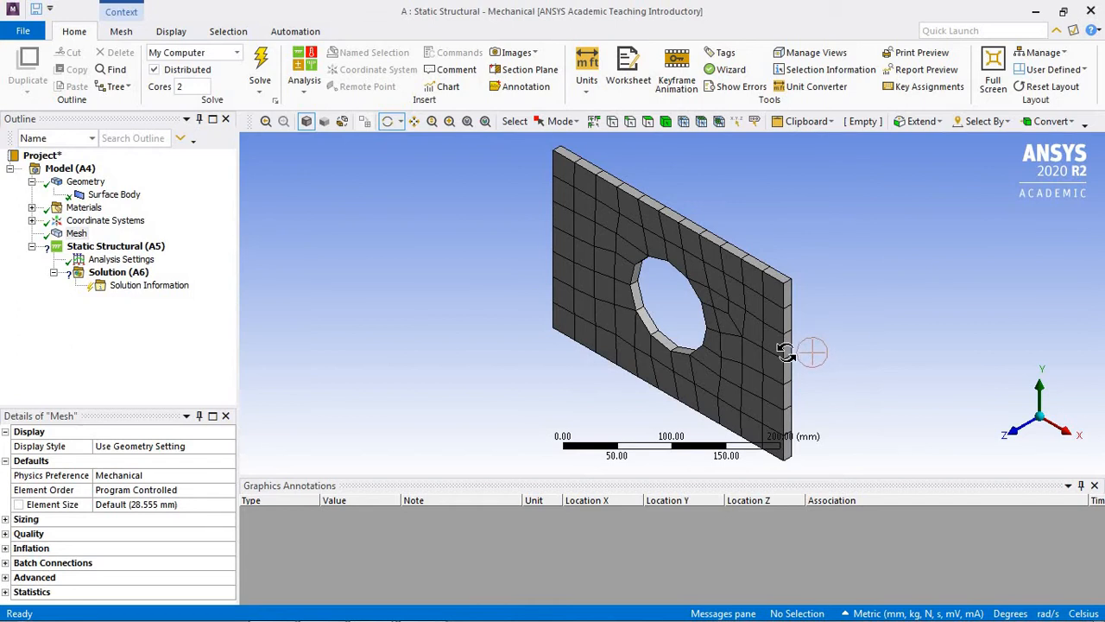
drag(784, 351, 863, 320)
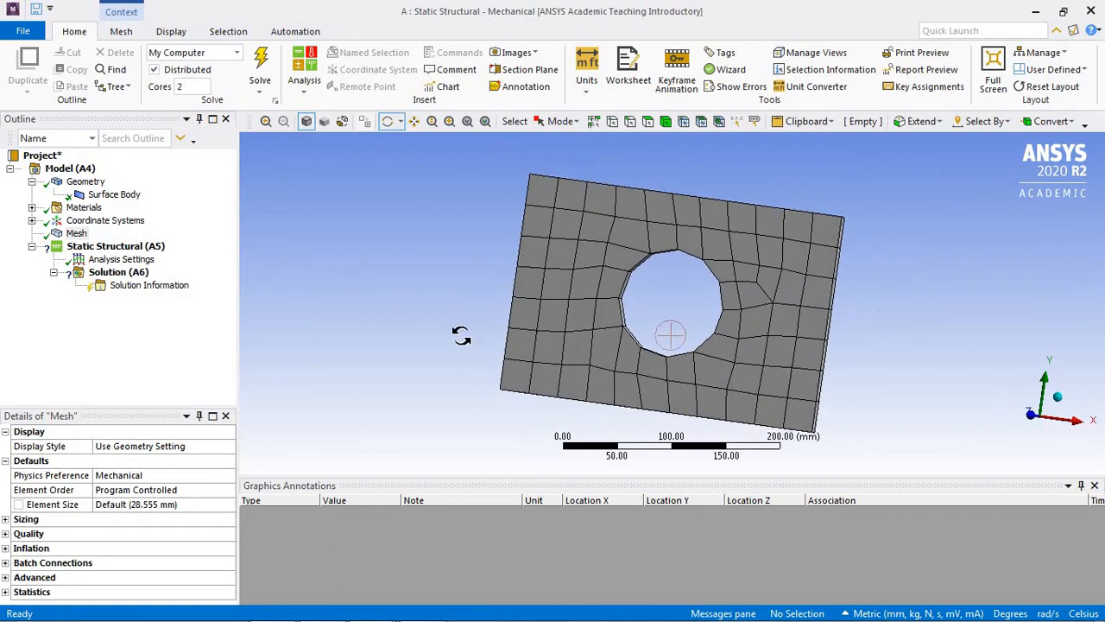
Add a level 1 mesh refinement on the plate's face and regenerate the mesh
right_click(88, 235)
mouse_move(141, 243)
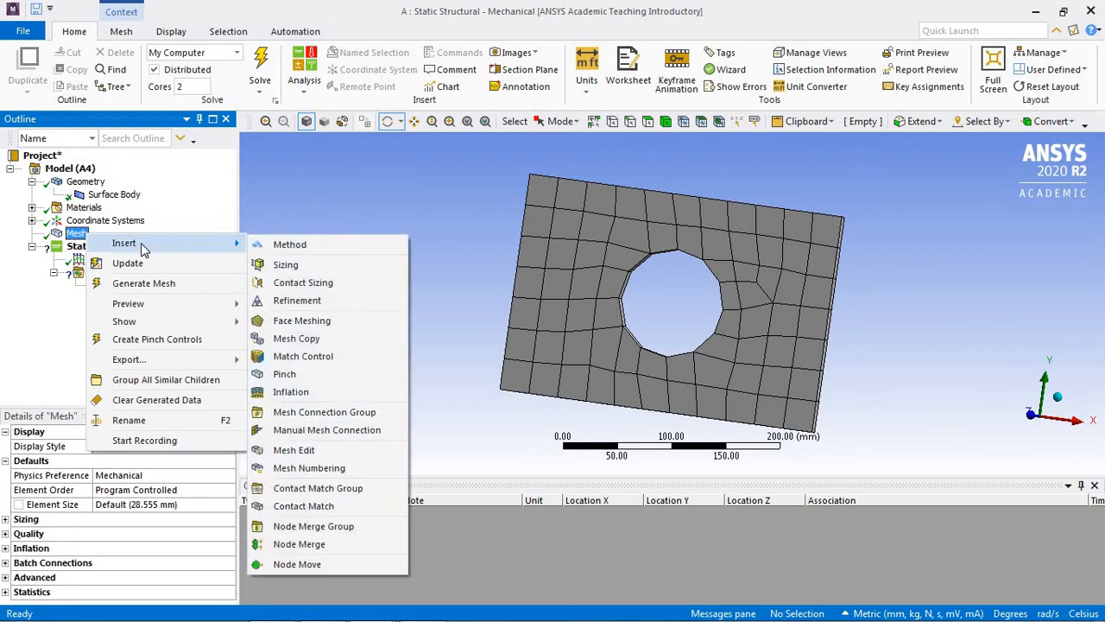
click(281, 302)
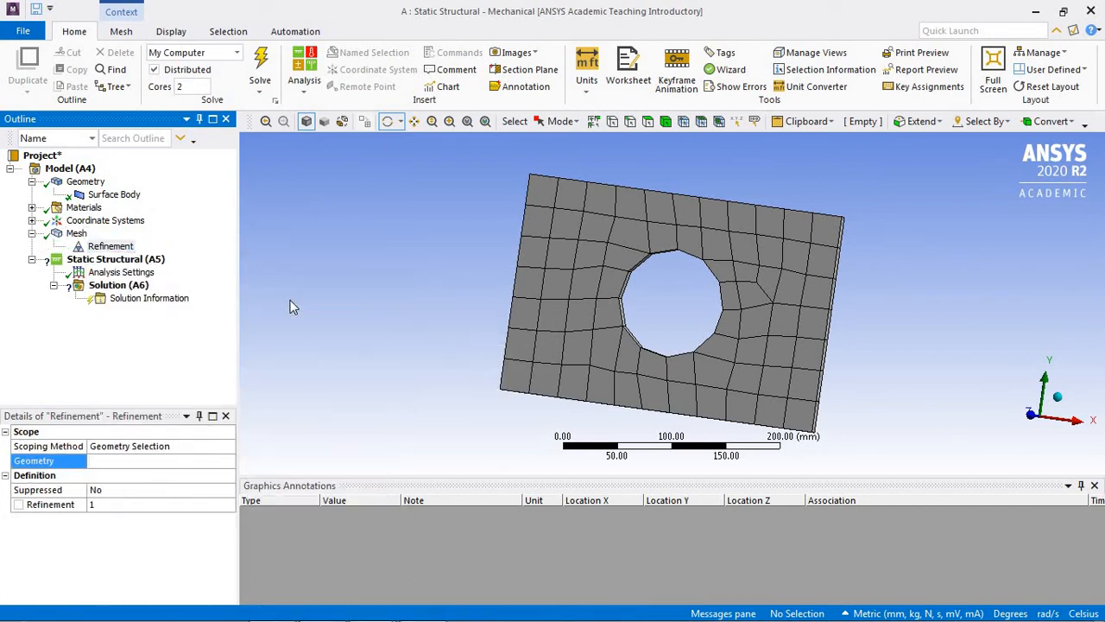
click(553, 327)
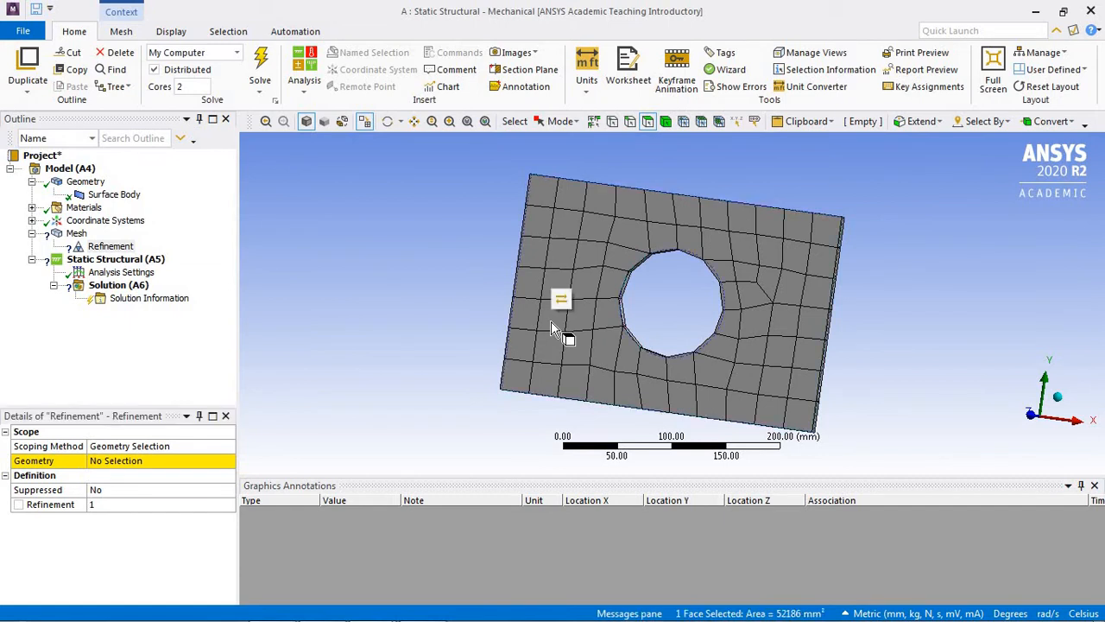
click(157, 463)
click(142, 464)
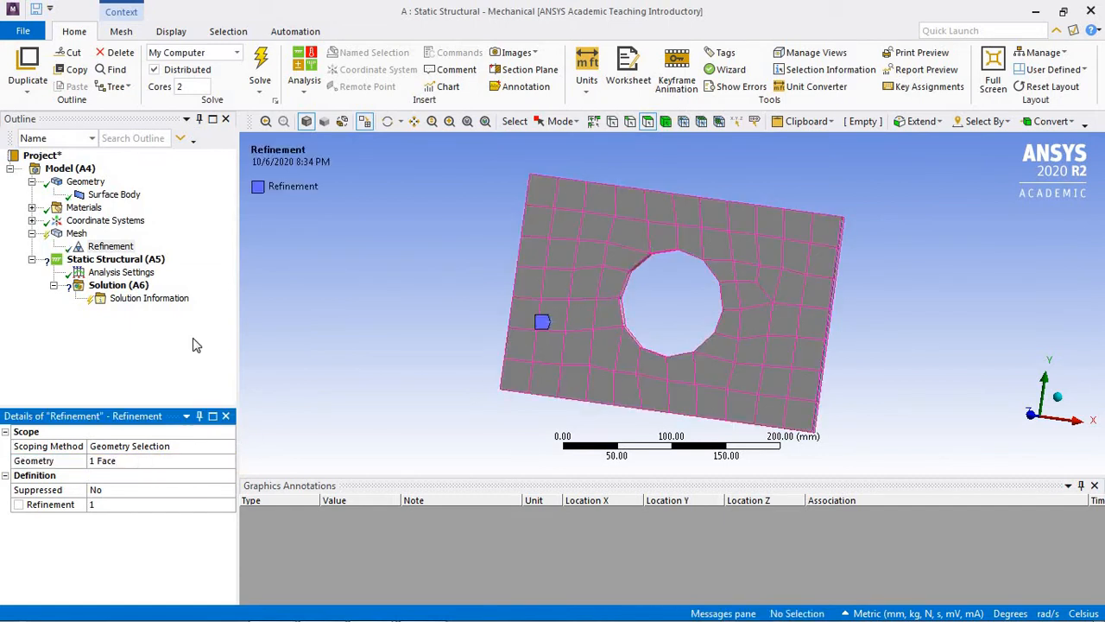
right_click(78, 235)
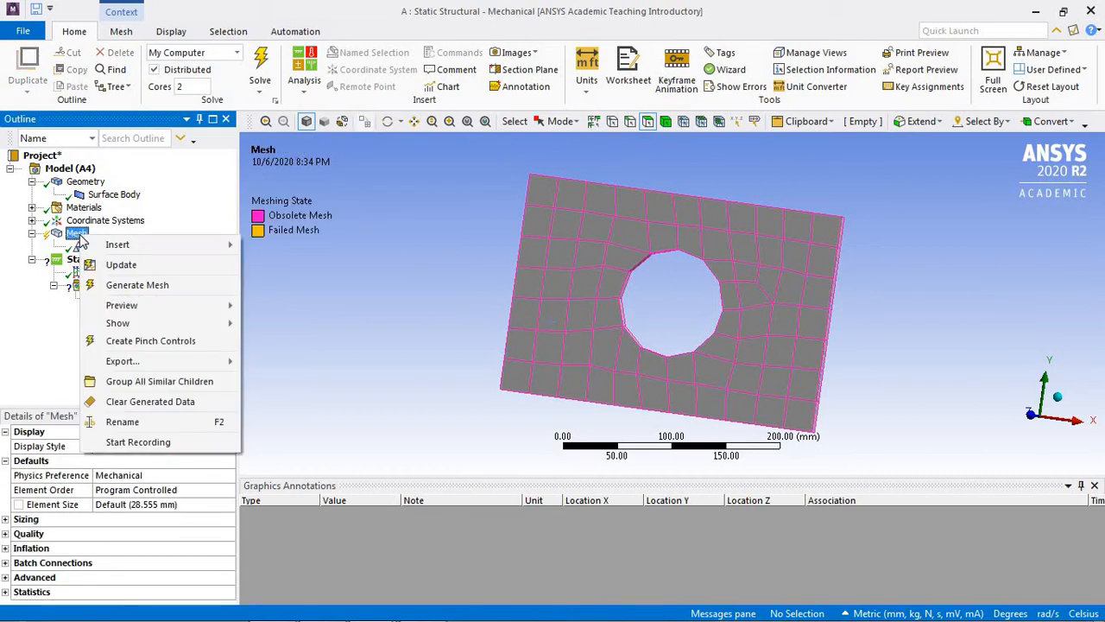
click(153, 286)
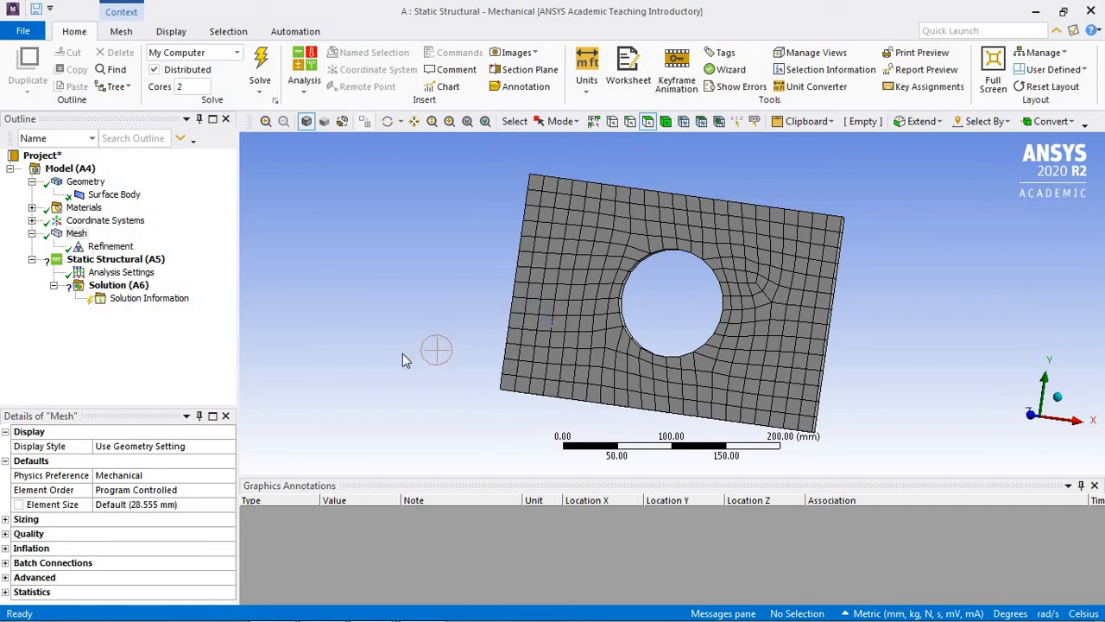
Set the mesh element size to 15 mm and regenerate the mesh
click(178, 506)
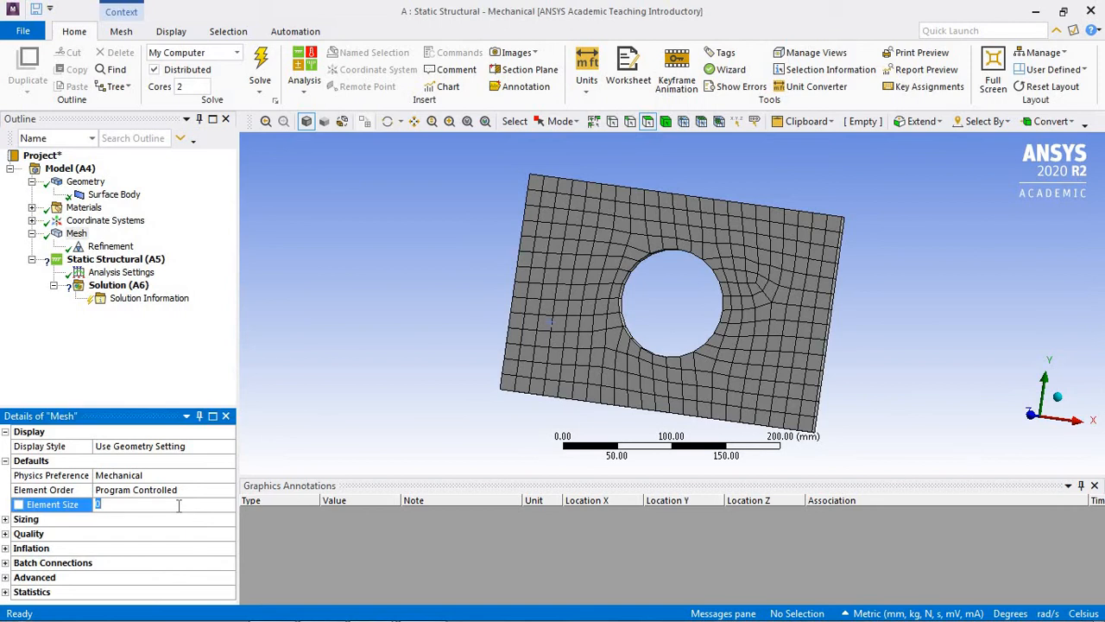
text(15)
key(Return)
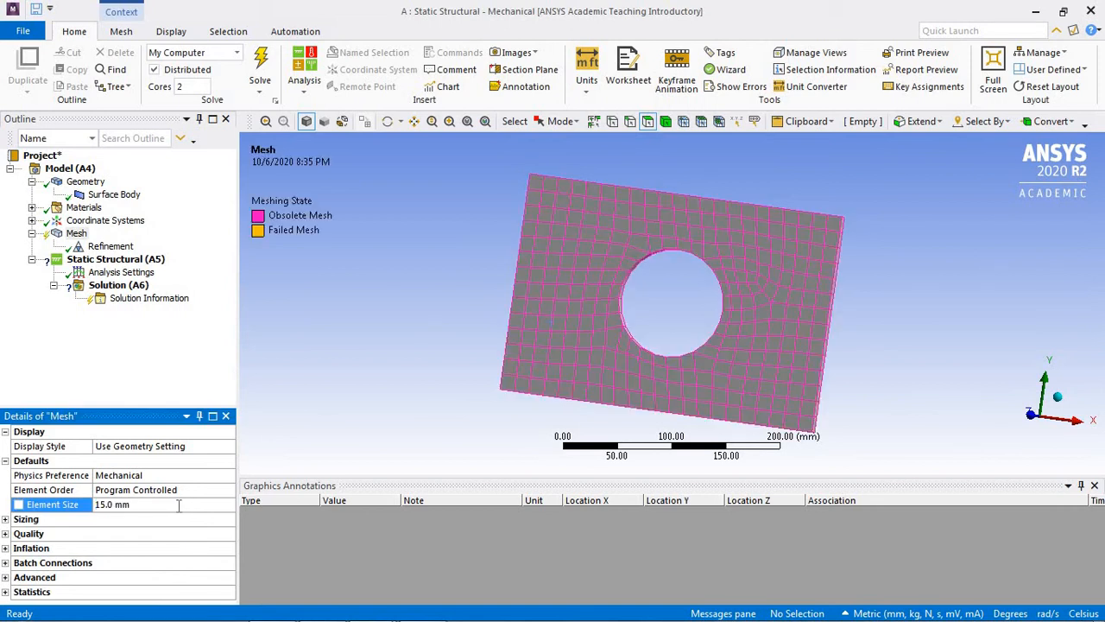
right_click(108, 248)
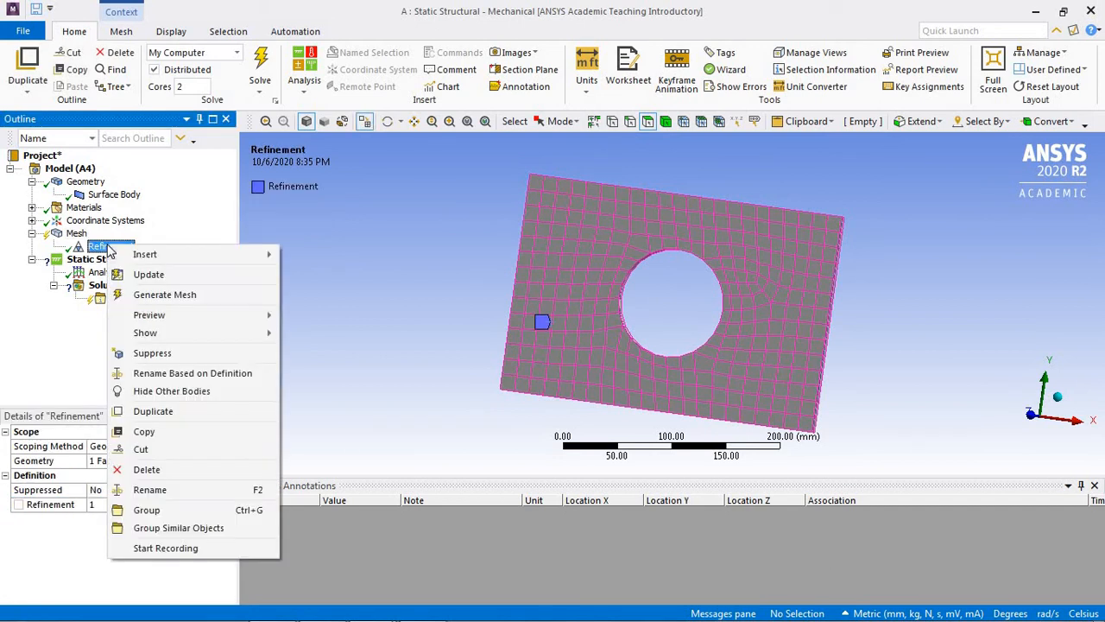
click(169, 296)
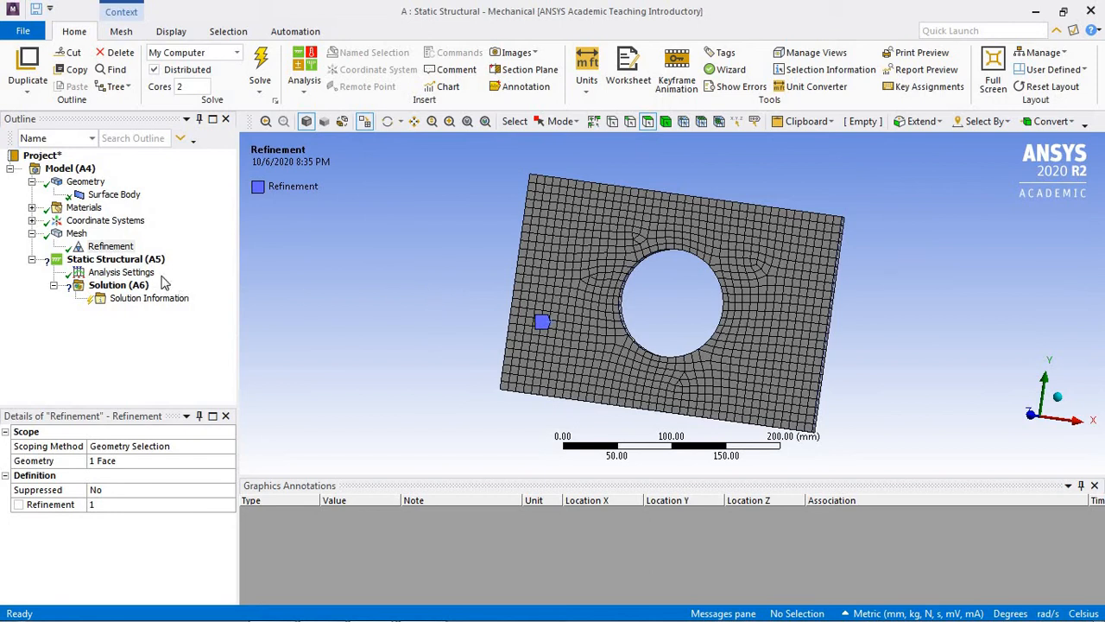
Add a fixed support to the static structural analysis on the plate's left vertical edge
right_click(143, 263)
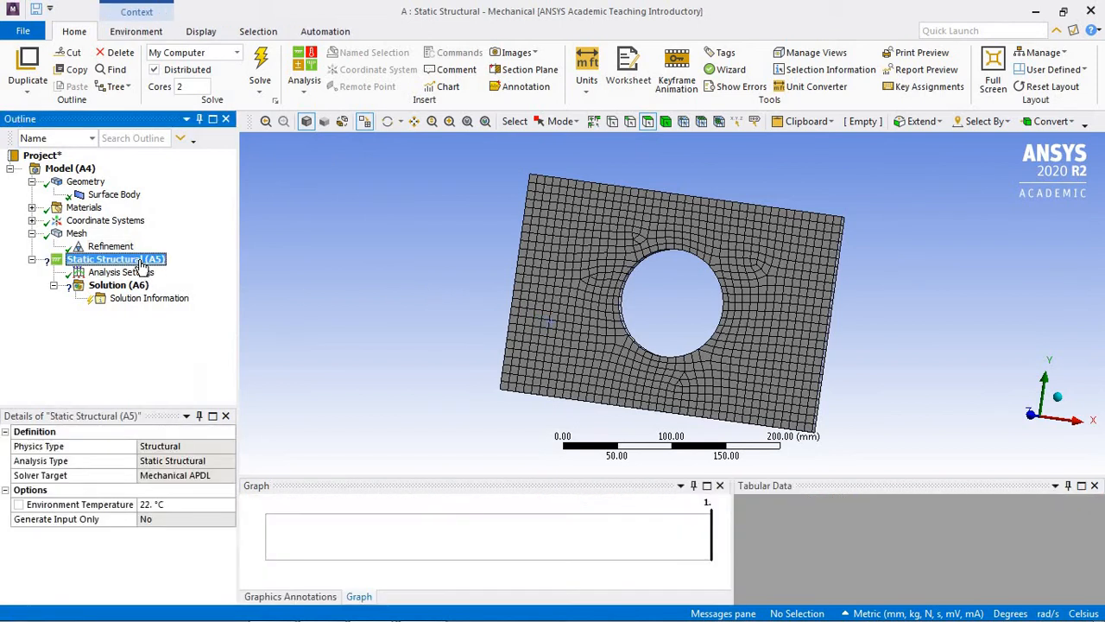
mouse_move(184, 274)
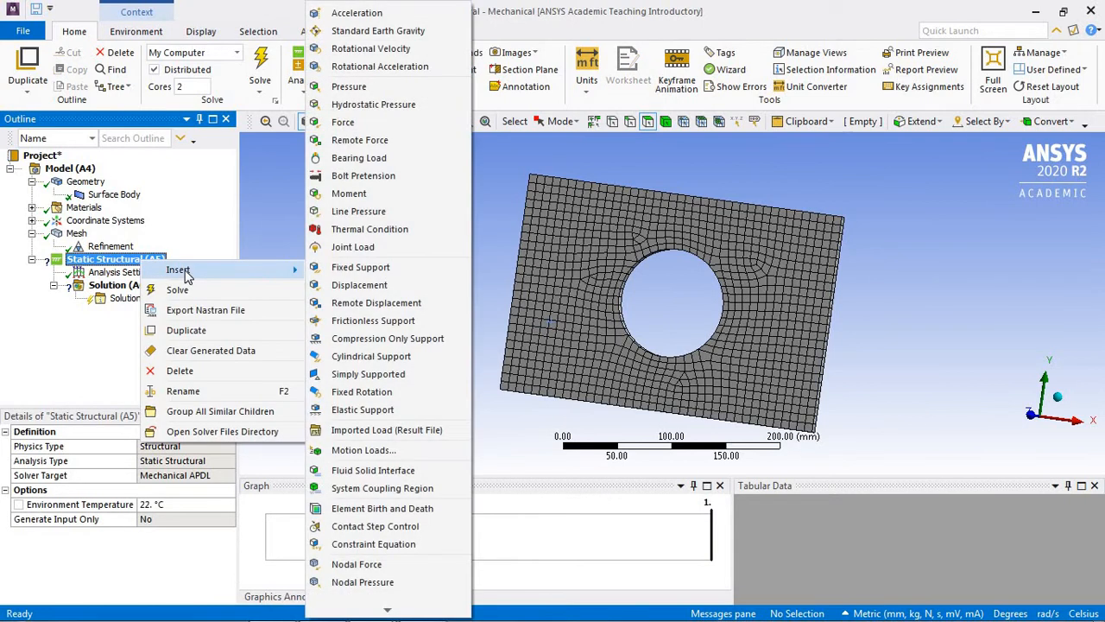
click(342, 271)
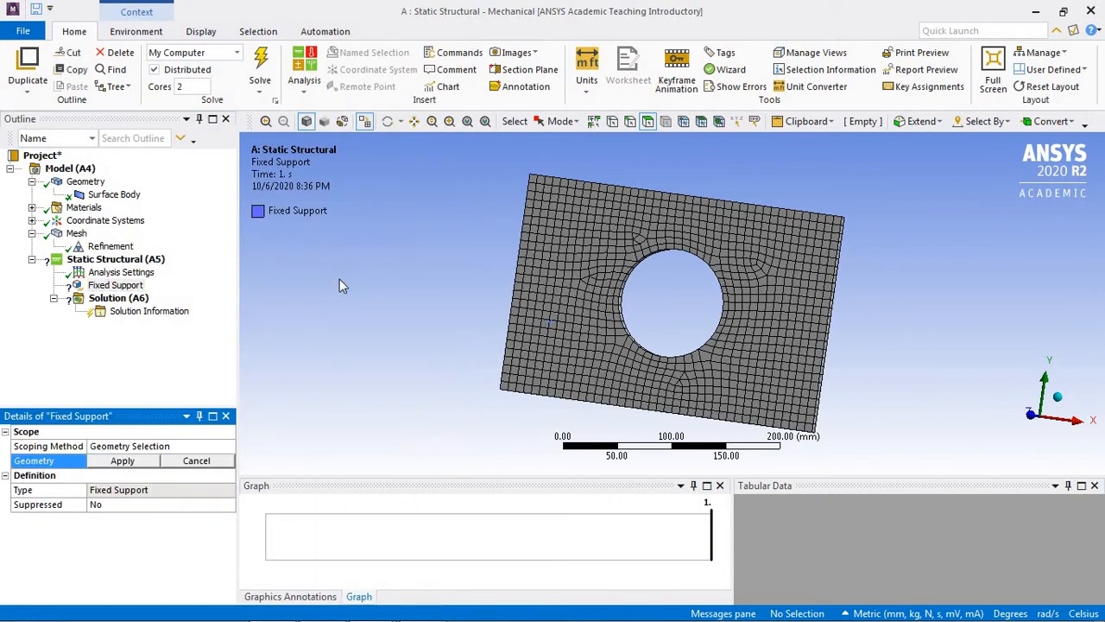
click(632, 124)
click(522, 267)
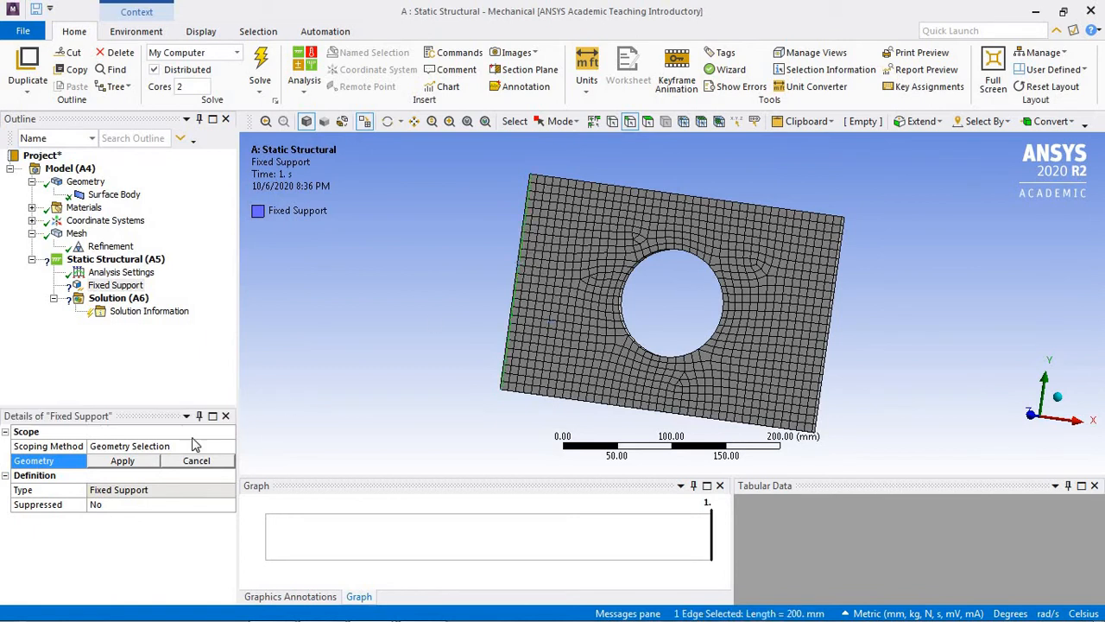
click(145, 464)
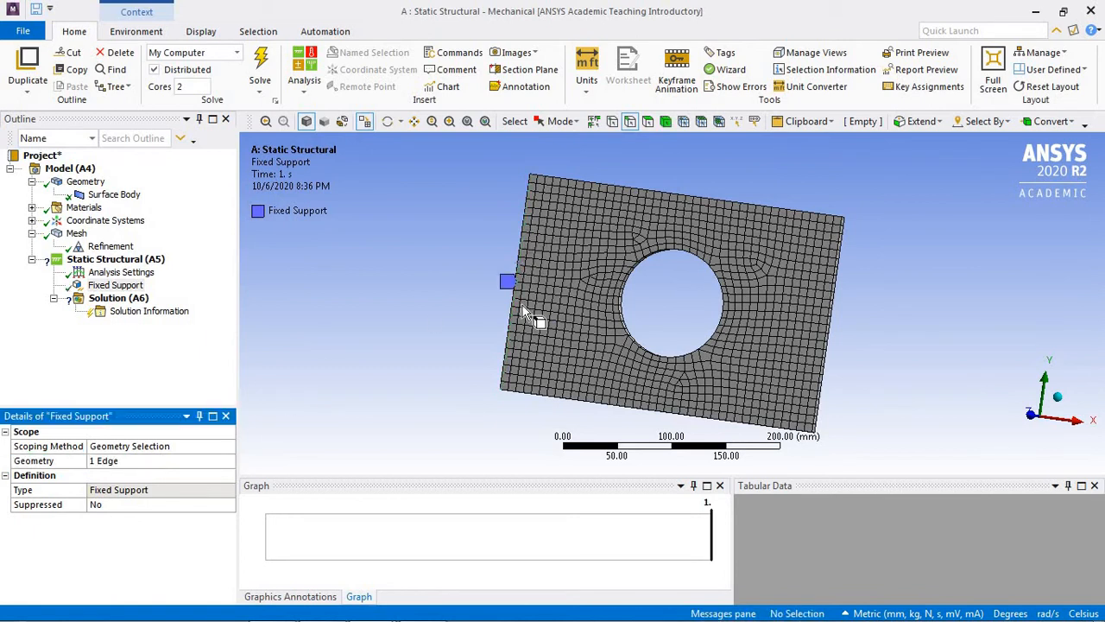
Consult the plate's load sketch in Paint and insert a remote force defined by components in the static structural analysis
click(1059, 399)
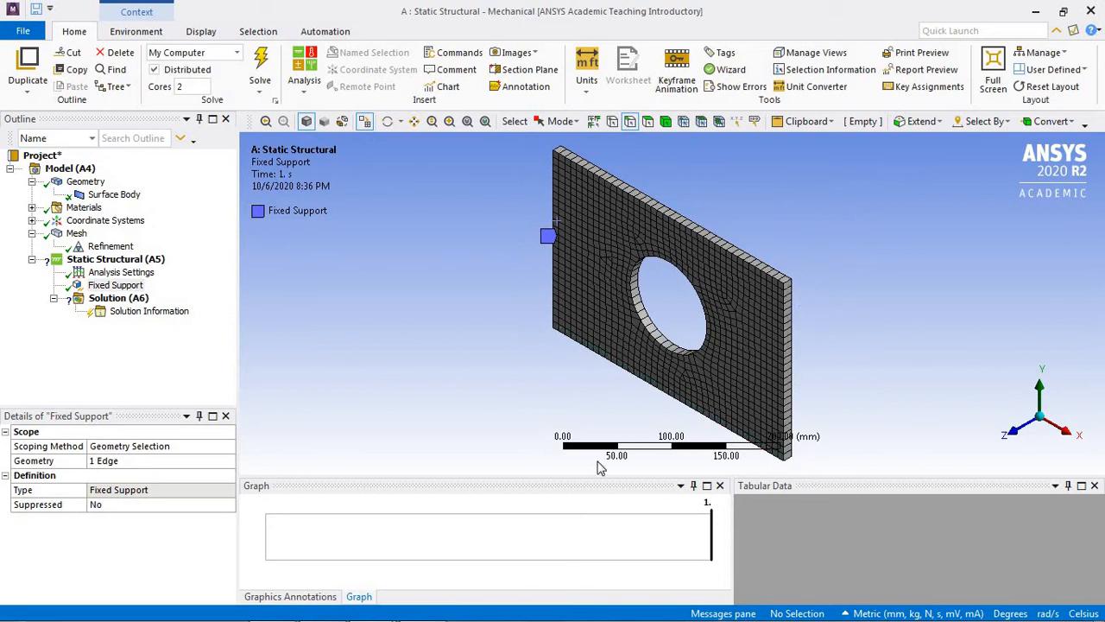
click(424, 607)
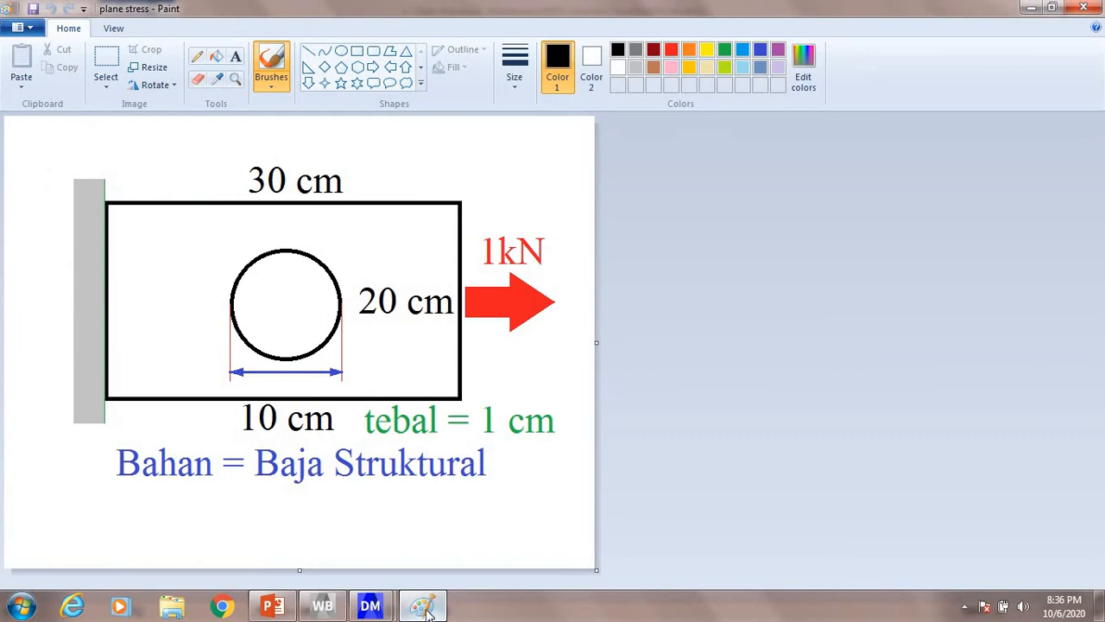
click(1031, 8)
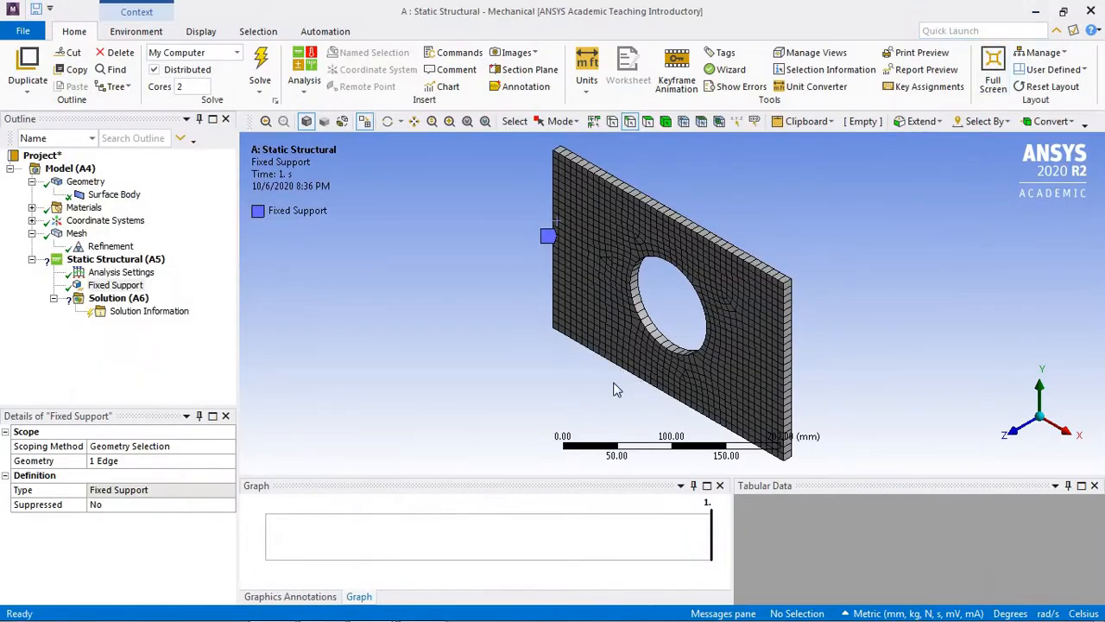
right_click(142, 261)
mouse_move(216, 279)
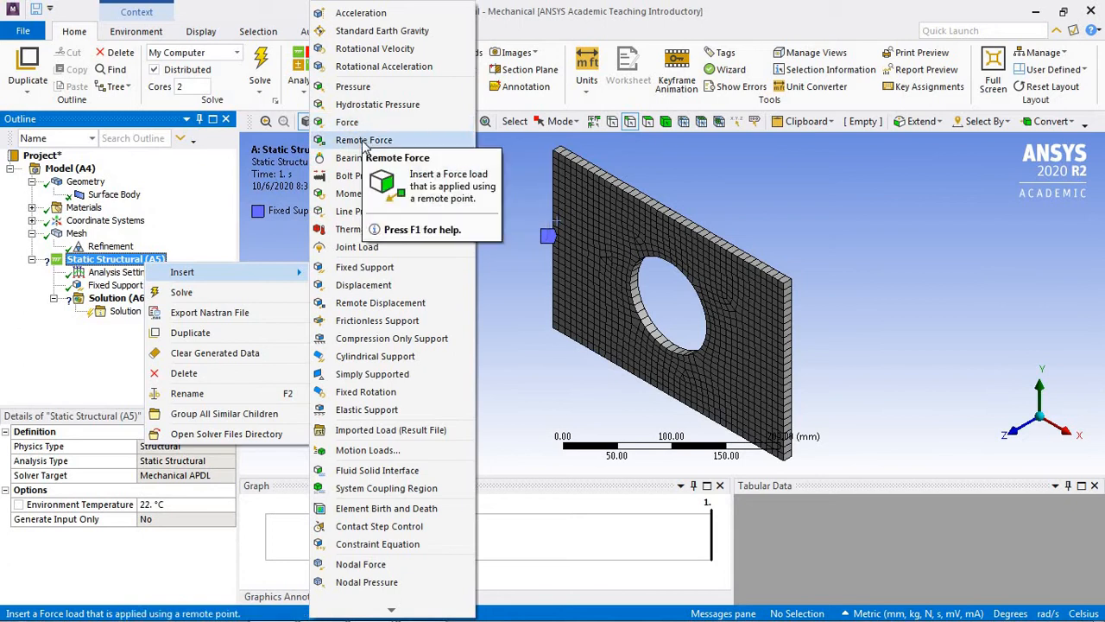
click(357, 142)
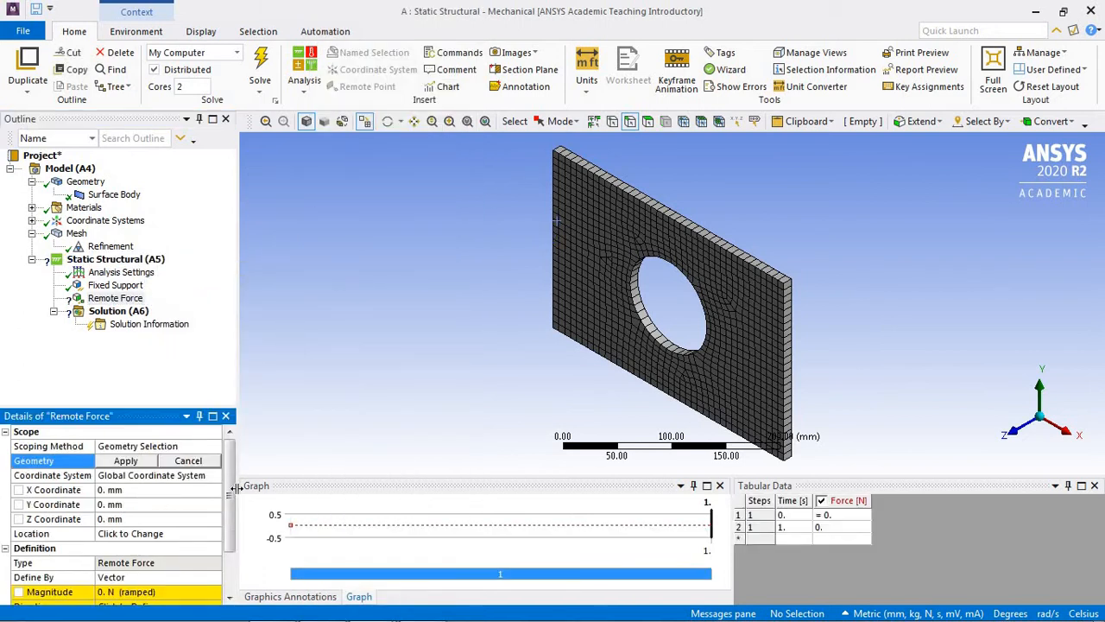
click(230, 549)
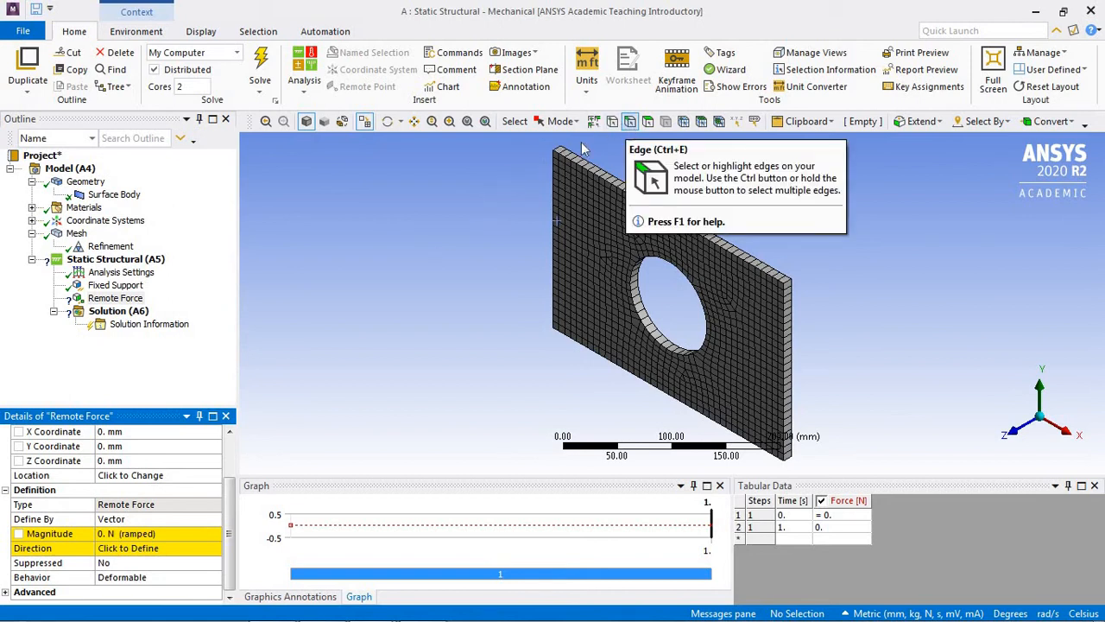
click(192, 519)
click(215, 519)
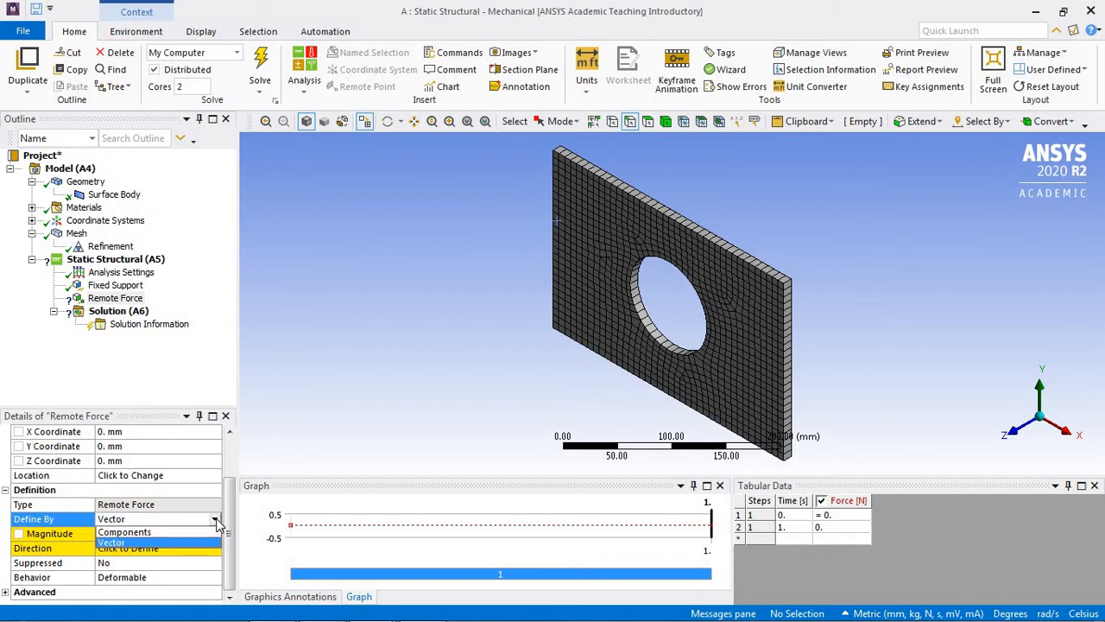
click(192, 533)
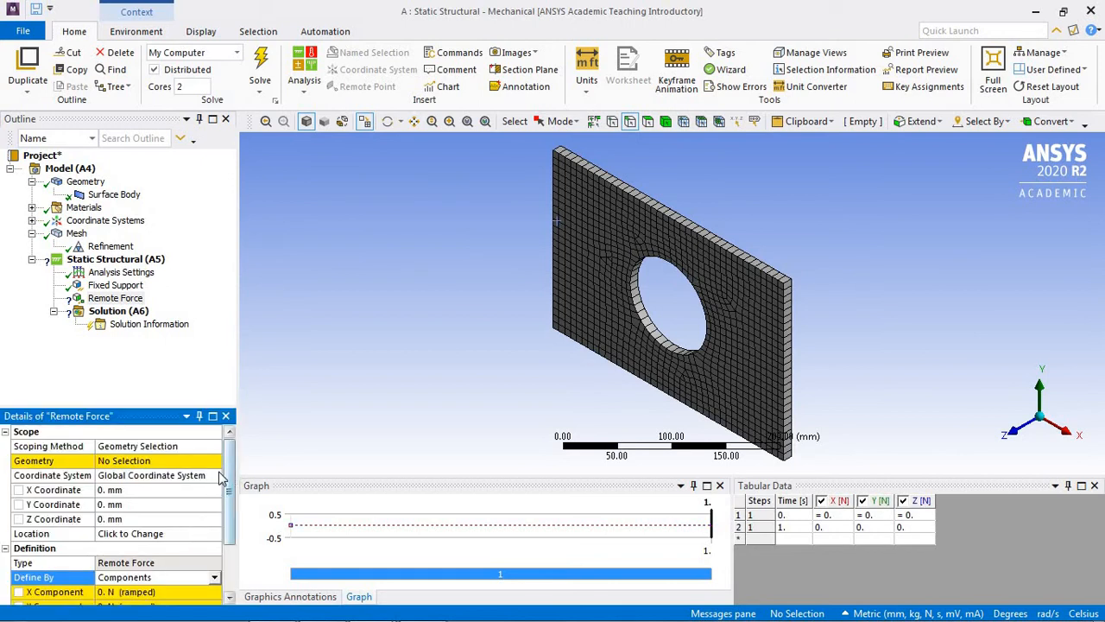
Scope the remote force to the plate's vertical edge opposite the fixed support and set its X component to 1000 N
click(188, 463)
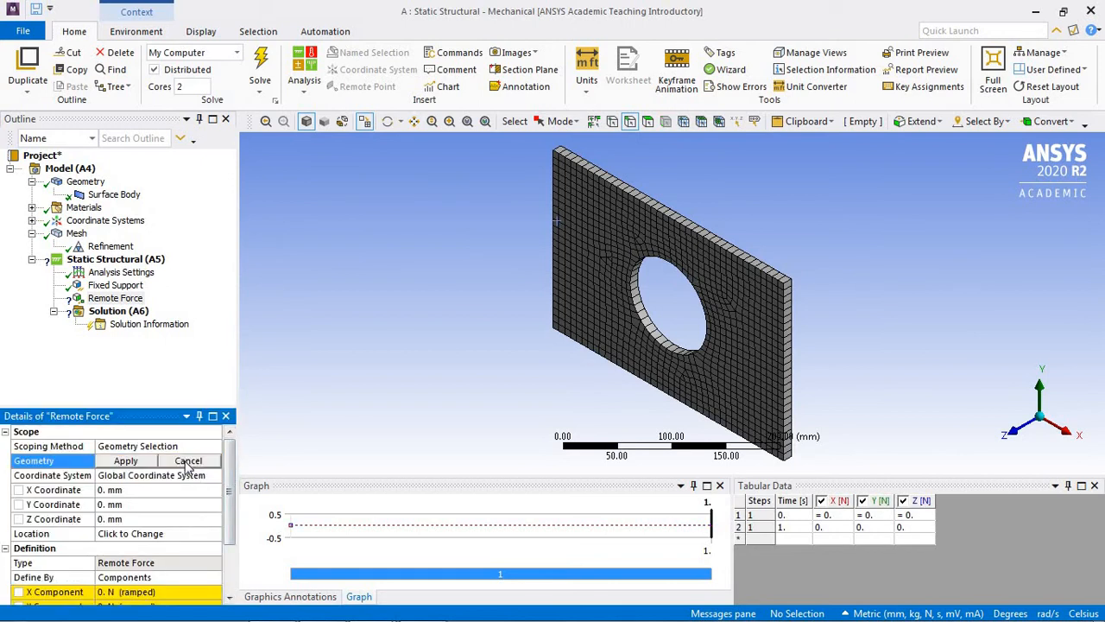
click(787, 371)
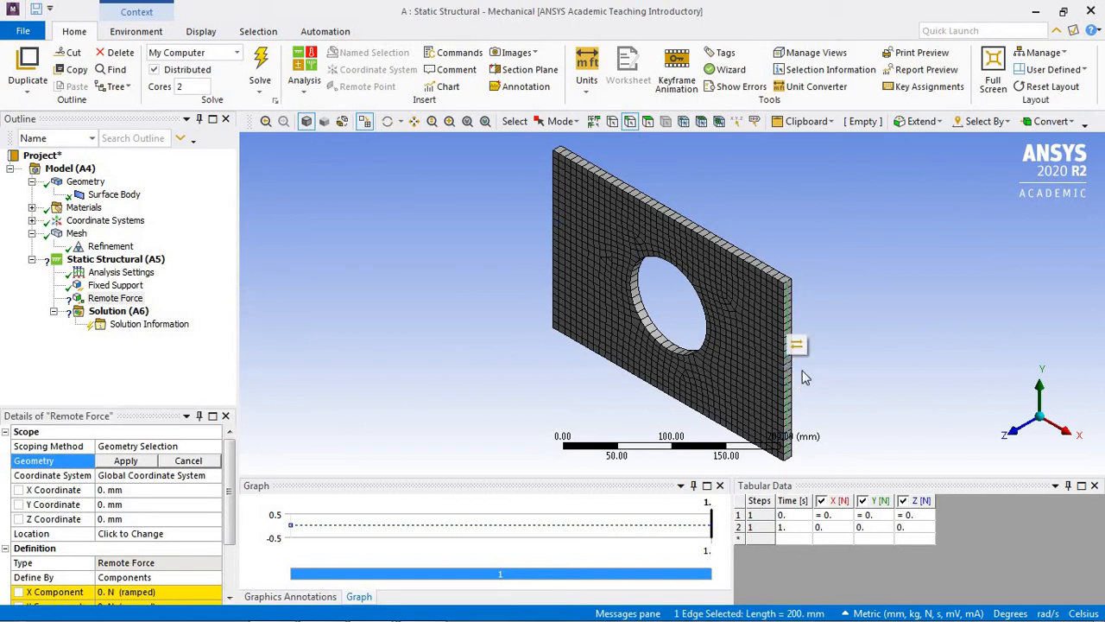
click(141, 462)
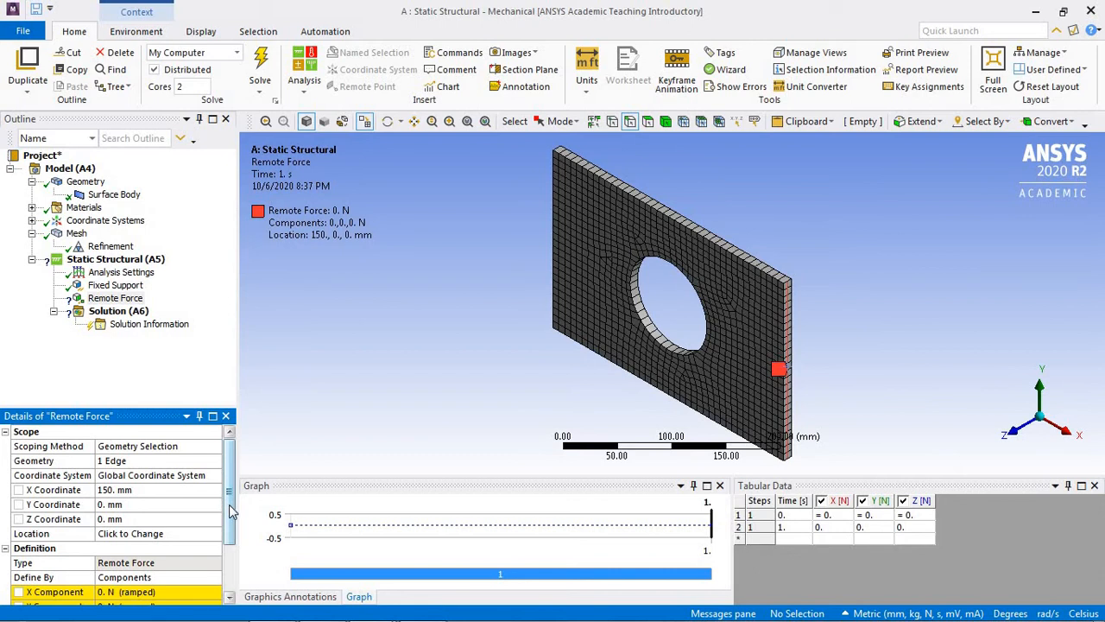
scroll(229, 512, down, 2)
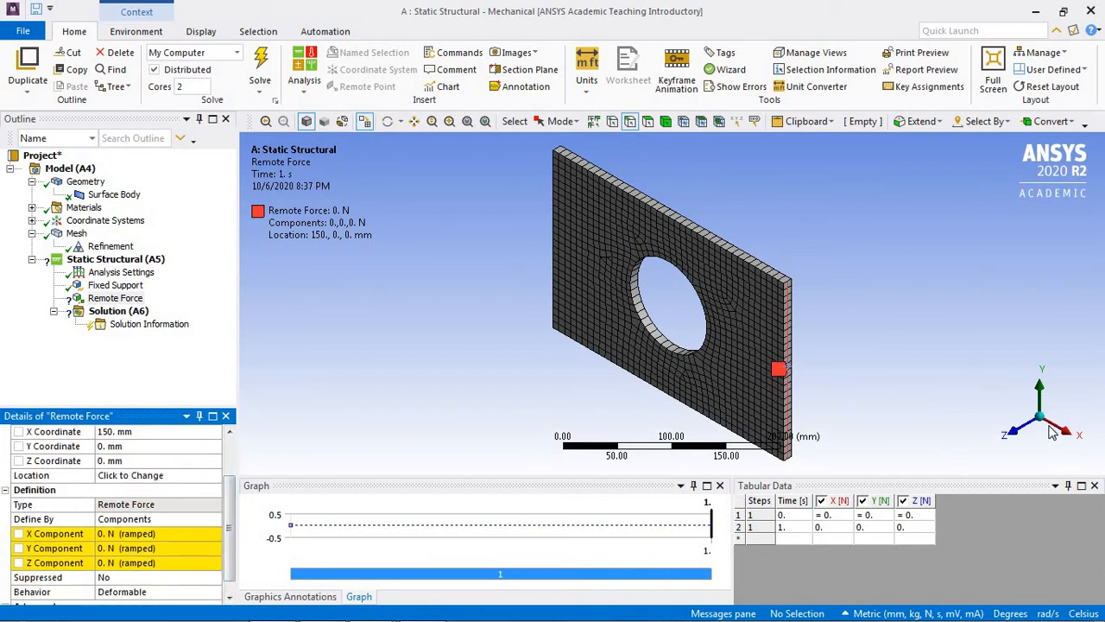
click(181, 532)
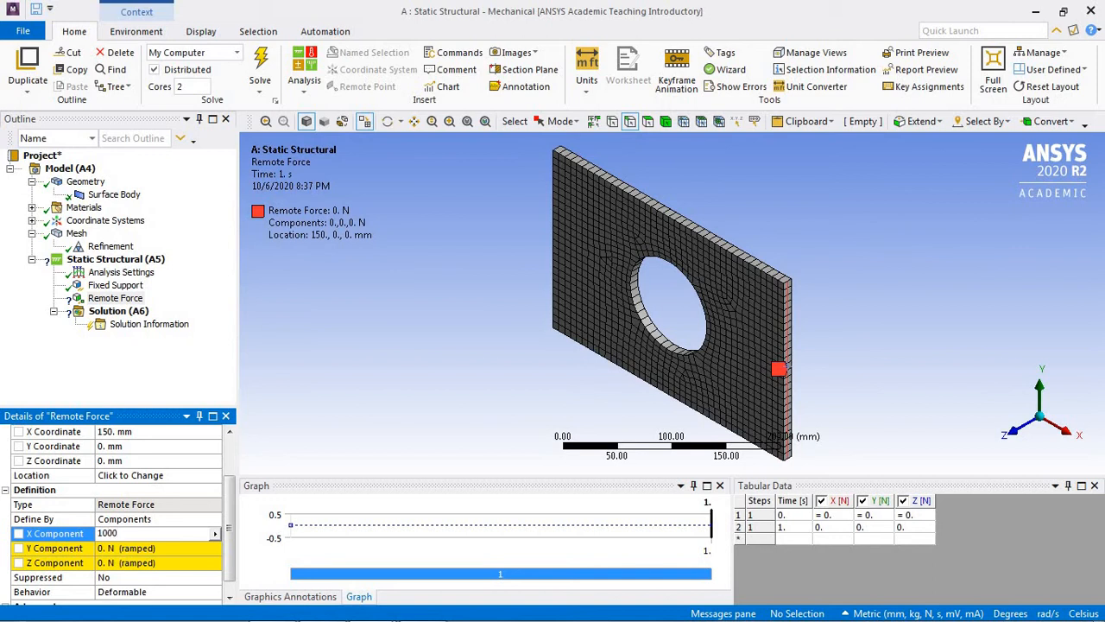
key(Return)
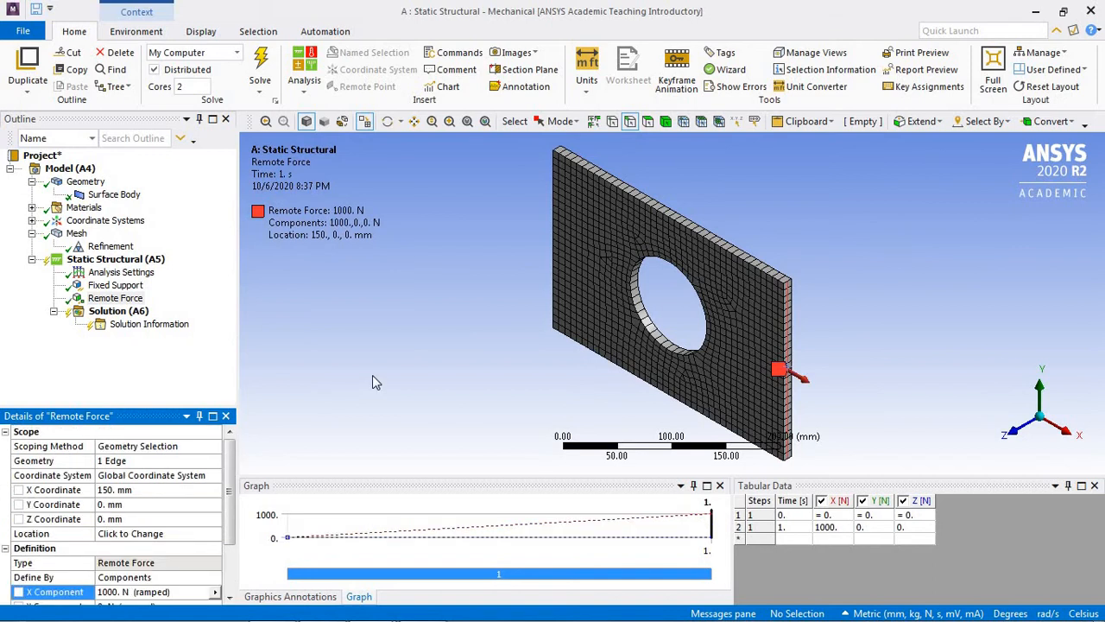
Add total deformation and equivalent (von-Mises) strain results to the solution
right_click(139, 318)
mouse_move(176, 324)
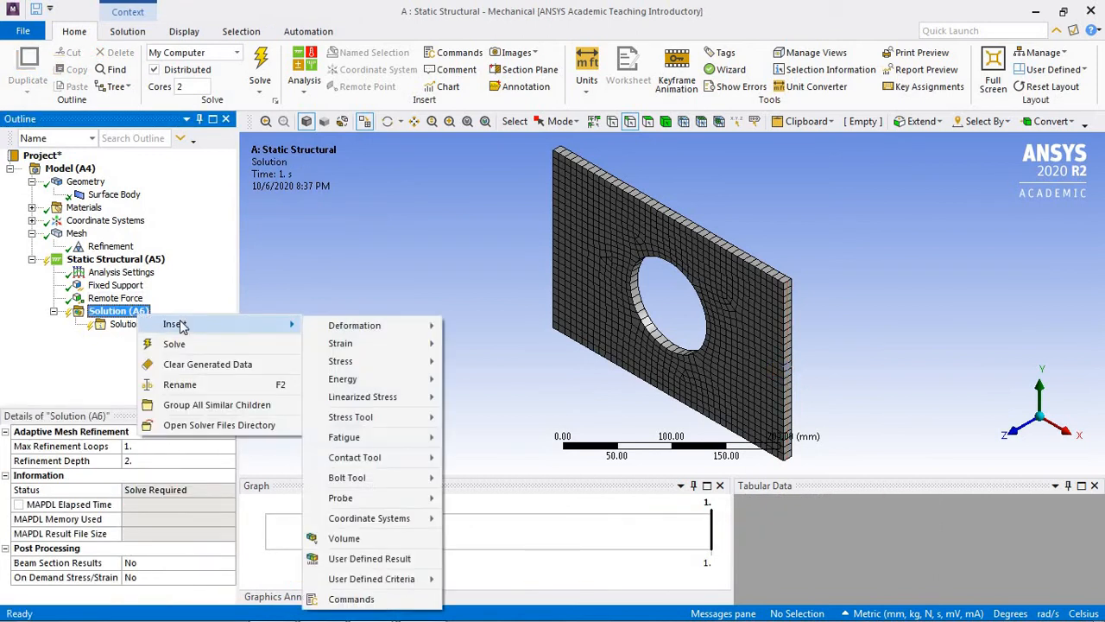
mouse_move(377, 327)
click(470, 326)
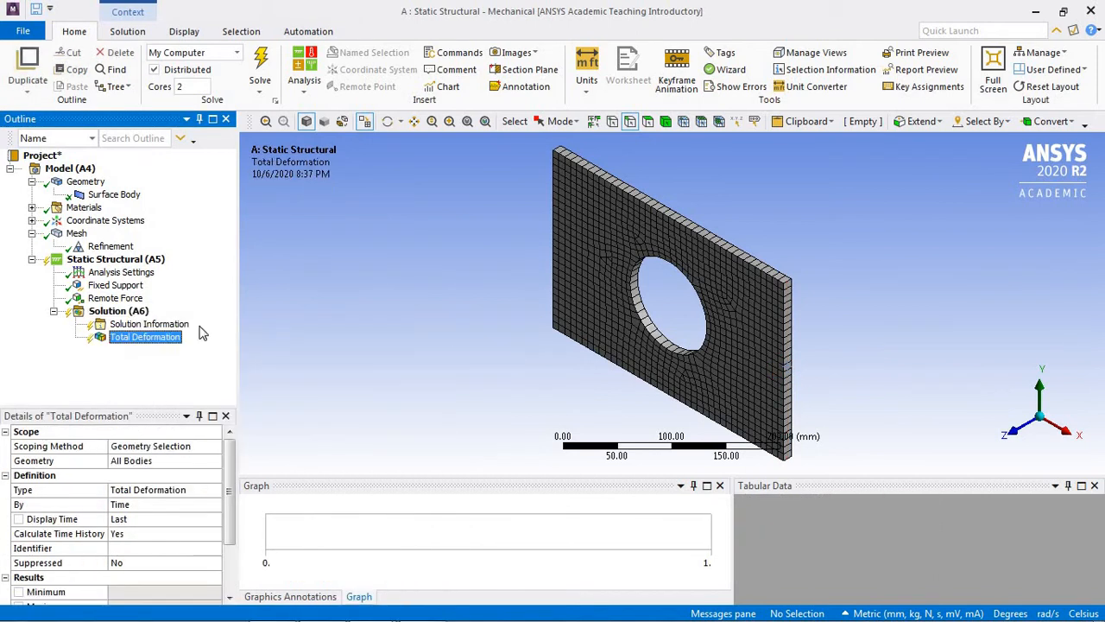
right_click(144, 318)
mouse_move(282, 328)
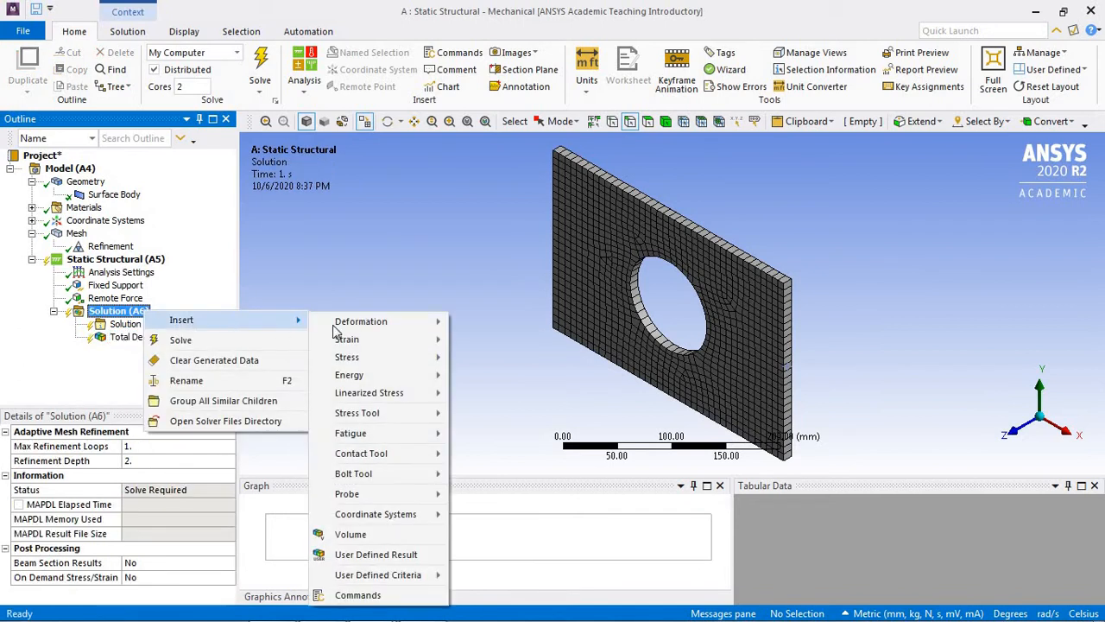
mouse_move(372, 346)
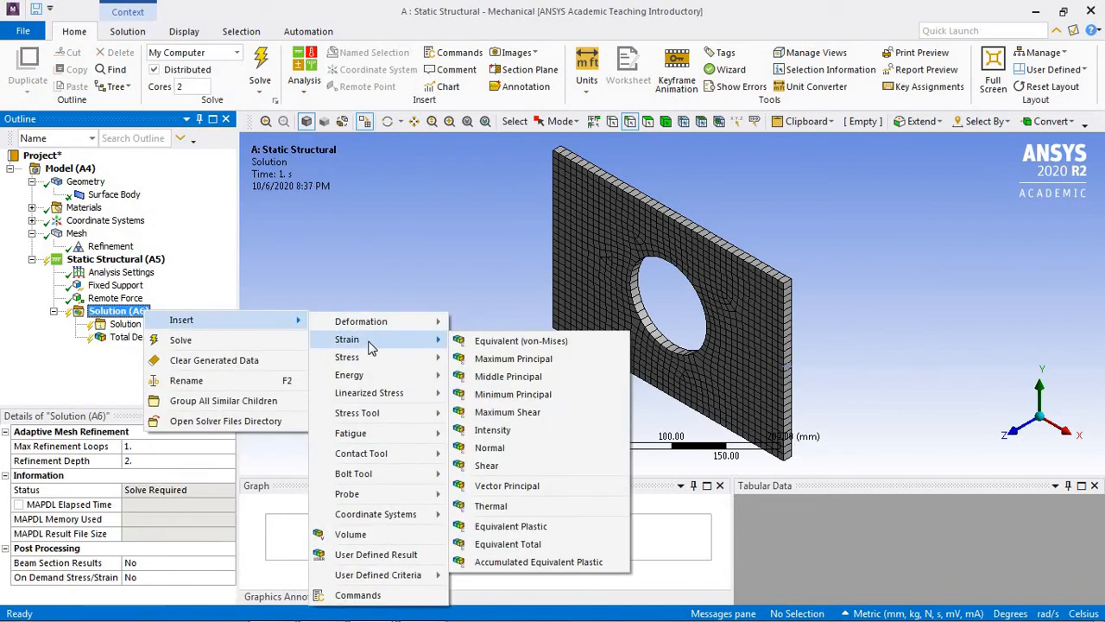
click(497, 342)
Add an equivalent (von-Mises) stress result to the solution and solve the static structural analysis
right_click(121, 311)
mouse_move(193, 319)
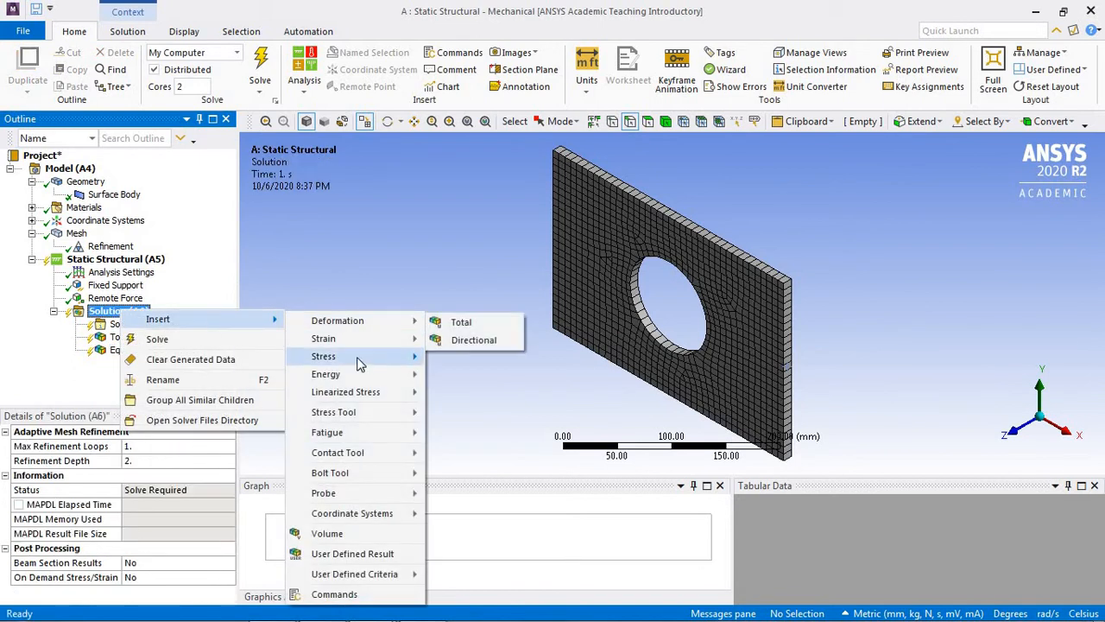
mouse_move(361, 364)
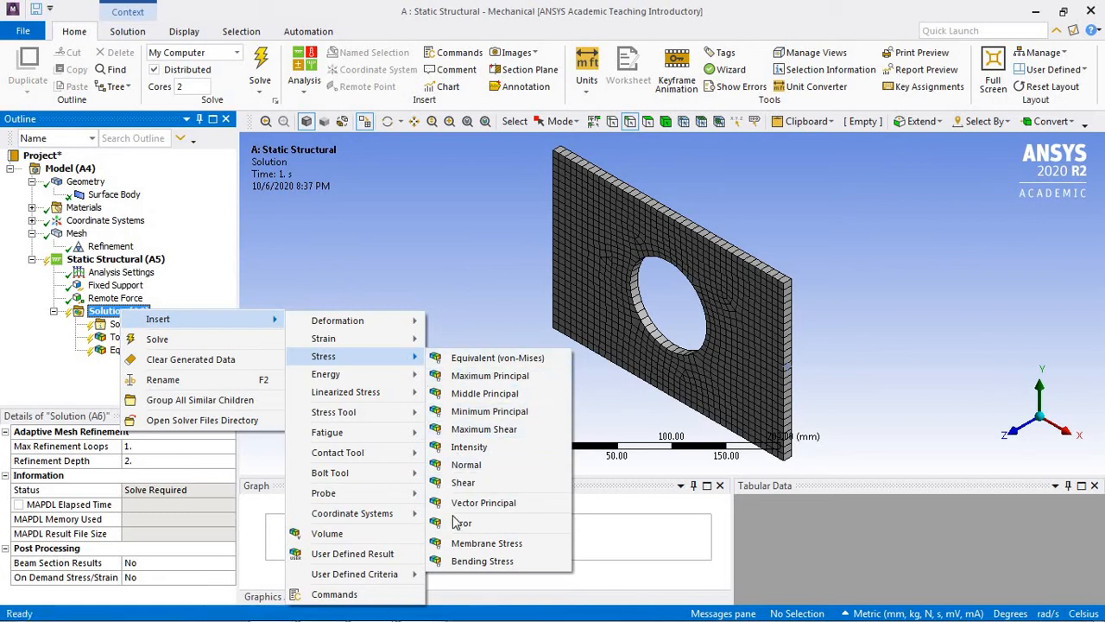
click(498, 359)
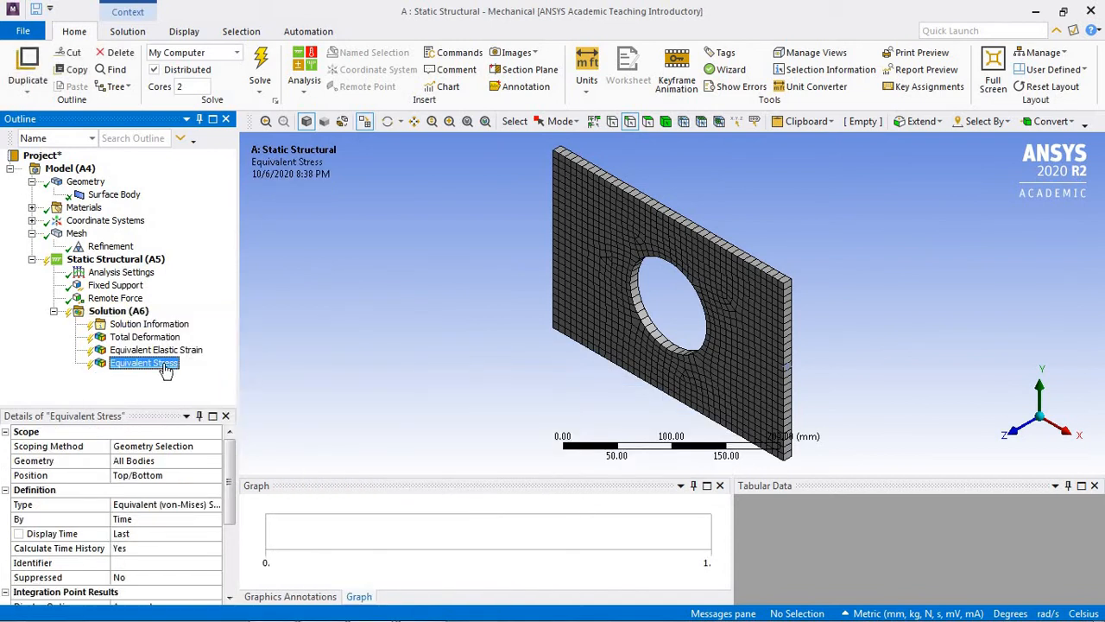
click(261, 69)
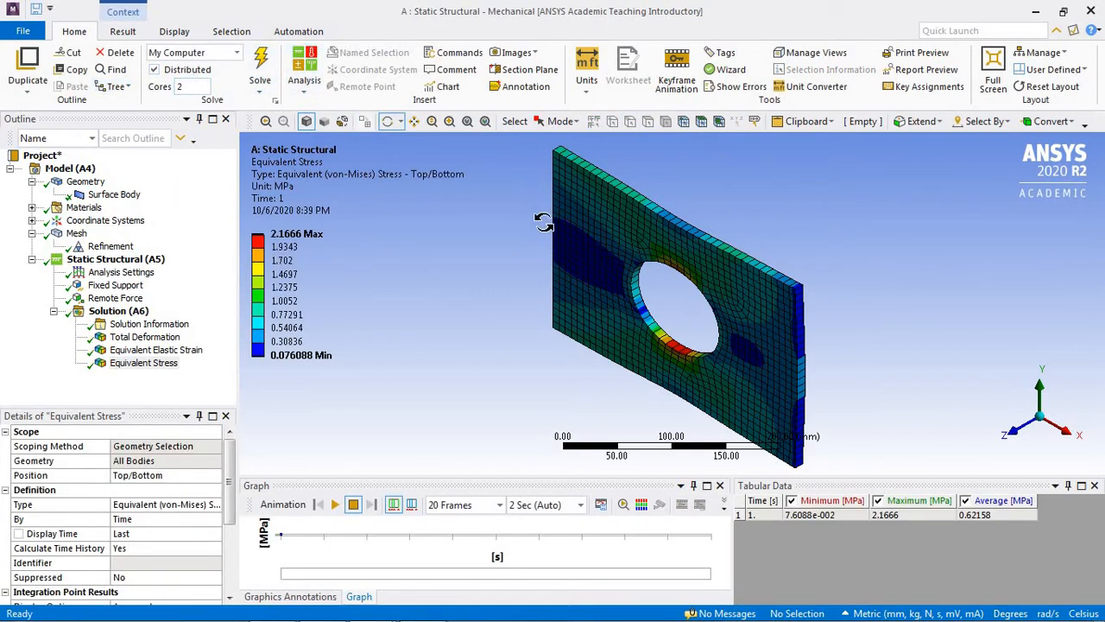
View the plate from the front and review its total deformation and equivalent elastic strain results
drag(618, 278, 413, 275)
key(Up)
key(Up)
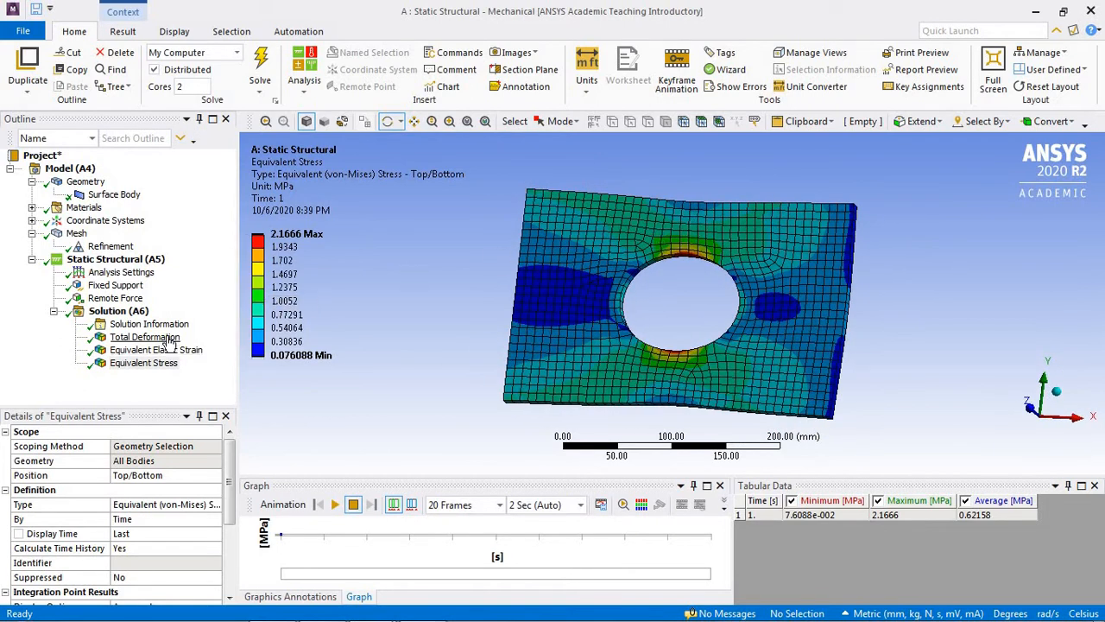
drag(519, 266, 536, 283)
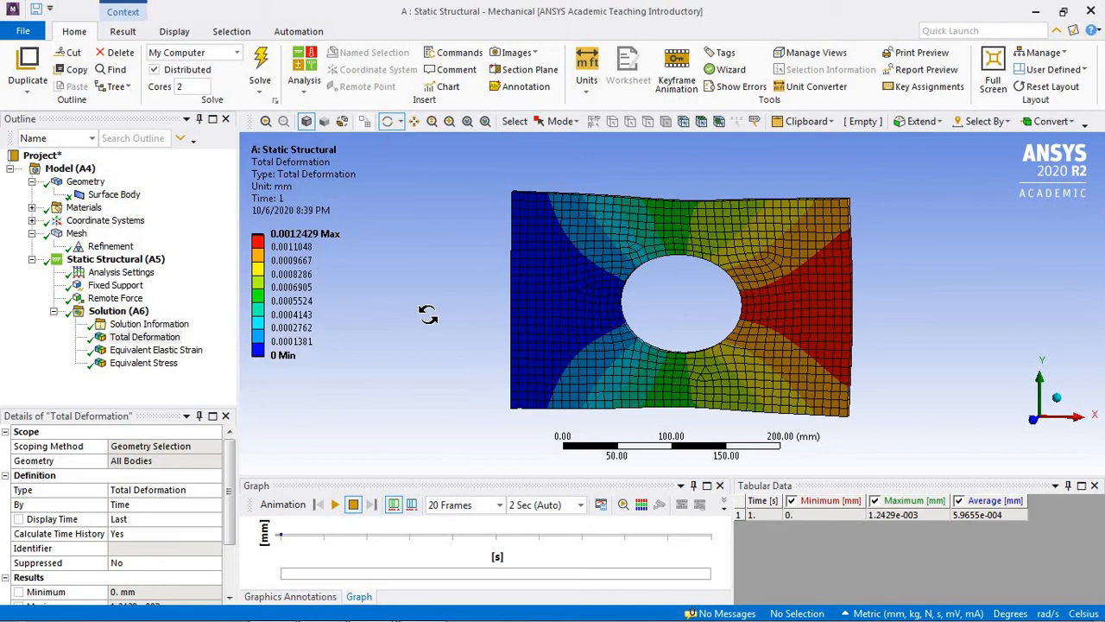
click(183, 358)
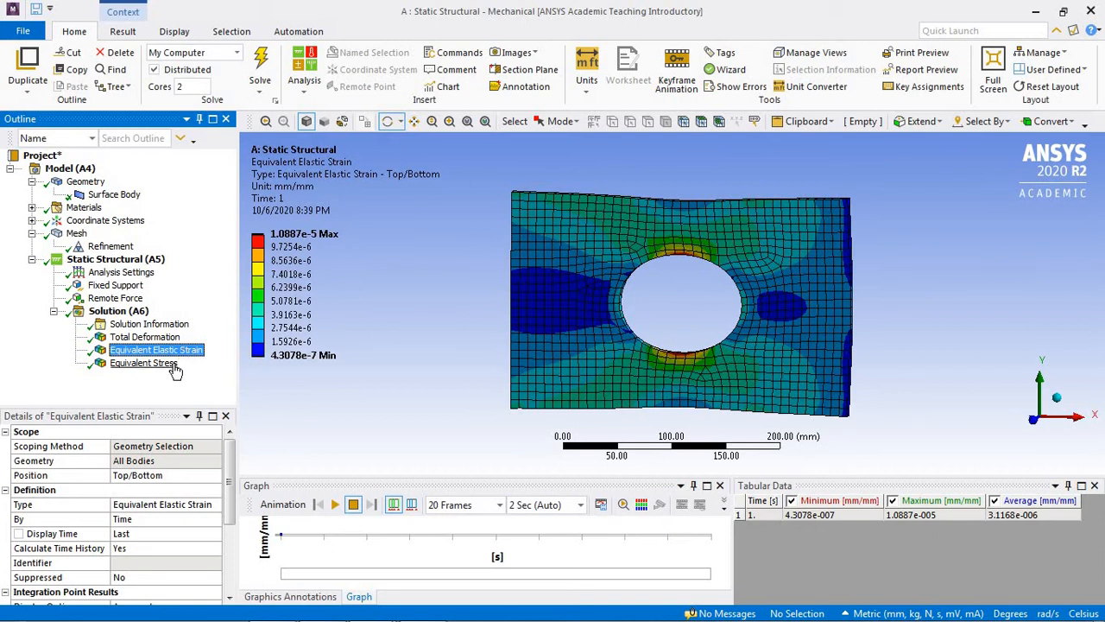
Examine the equivalent stress distribution along the upper and lower edges of the plate's hole
click(174, 365)
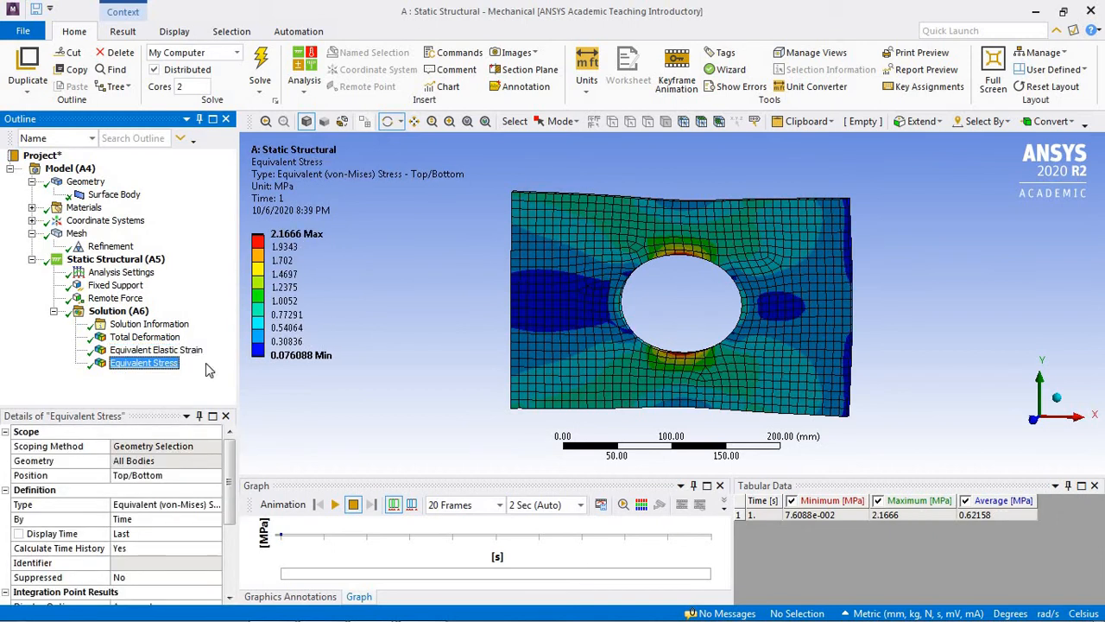
mouse_move(584, 340)
mouse_down()
mouse_move(527, 341)
mouse_move(562, 320)
mouse_move(567, 343)
mouse_move(587, 338)
mouse_up()
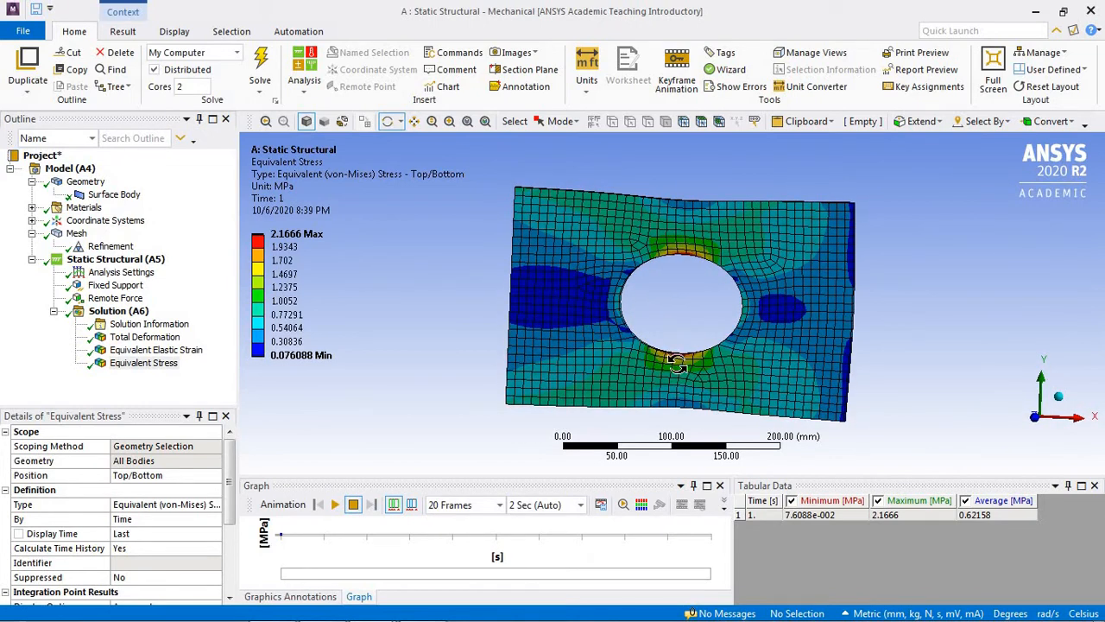
drag(678, 362, 677, 367)
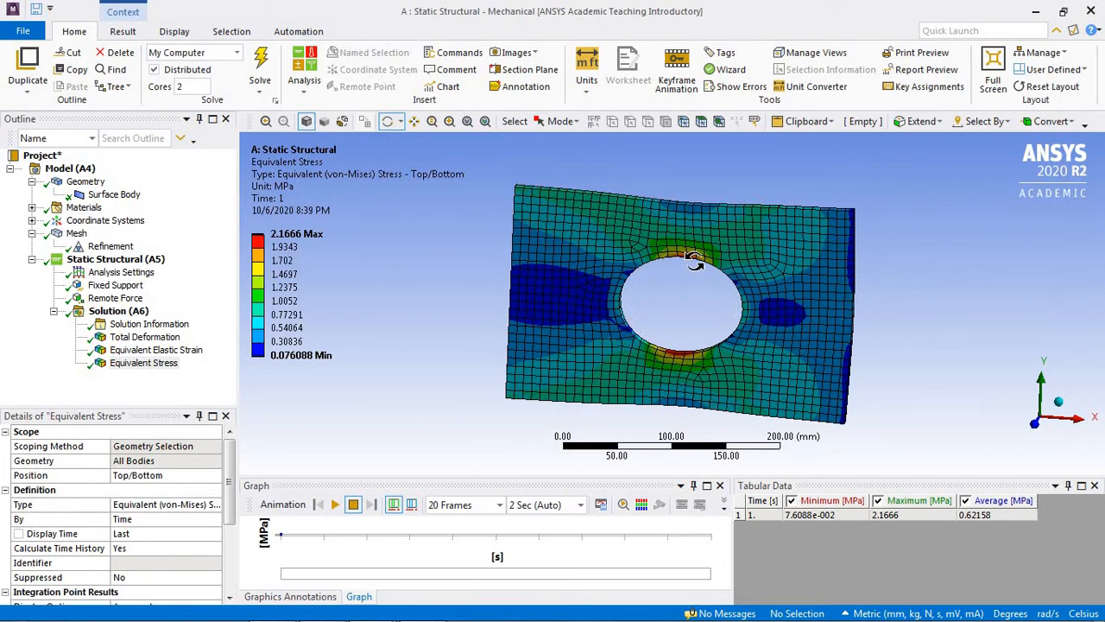
mouse_move(695, 261)
mouse_down()
mouse_move(658, 252)
mouse_move(687, 243)
mouse_up()
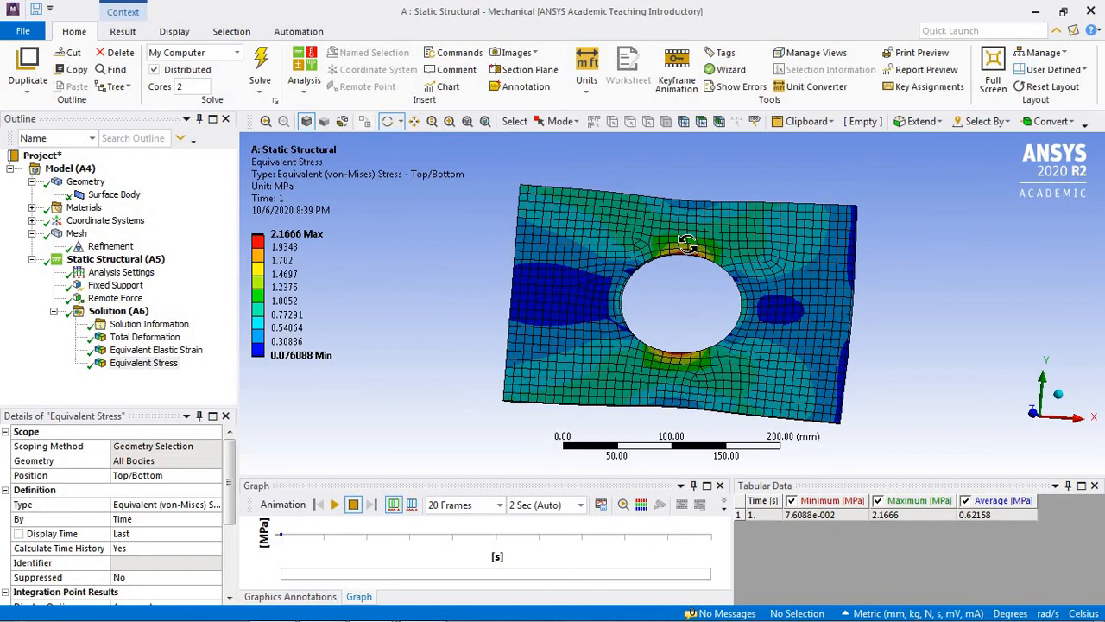
drag(688, 244, 677, 251)
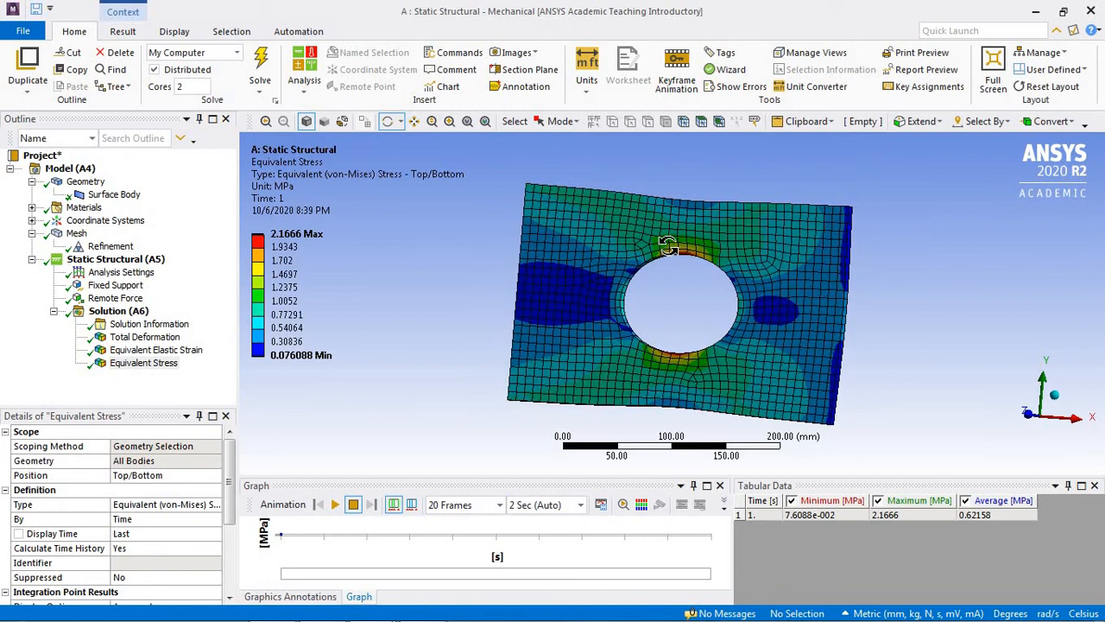
Add a stress tool based on the Max Equivalent Stress theory to the solution and expand it
click(134, 313)
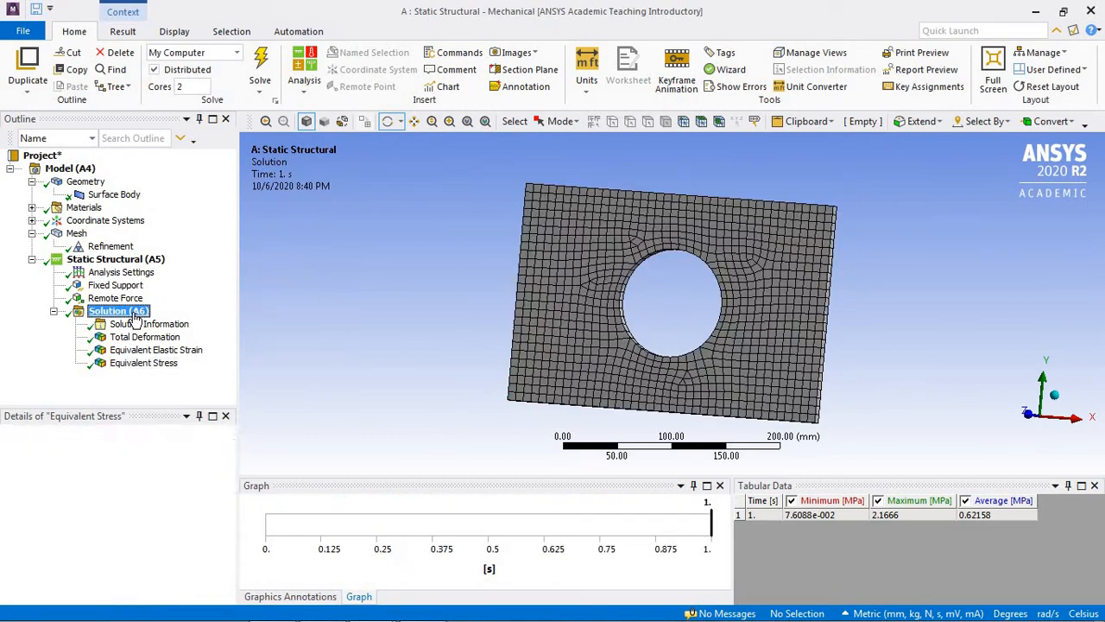
right_click(136, 315)
mouse_move(196, 327)
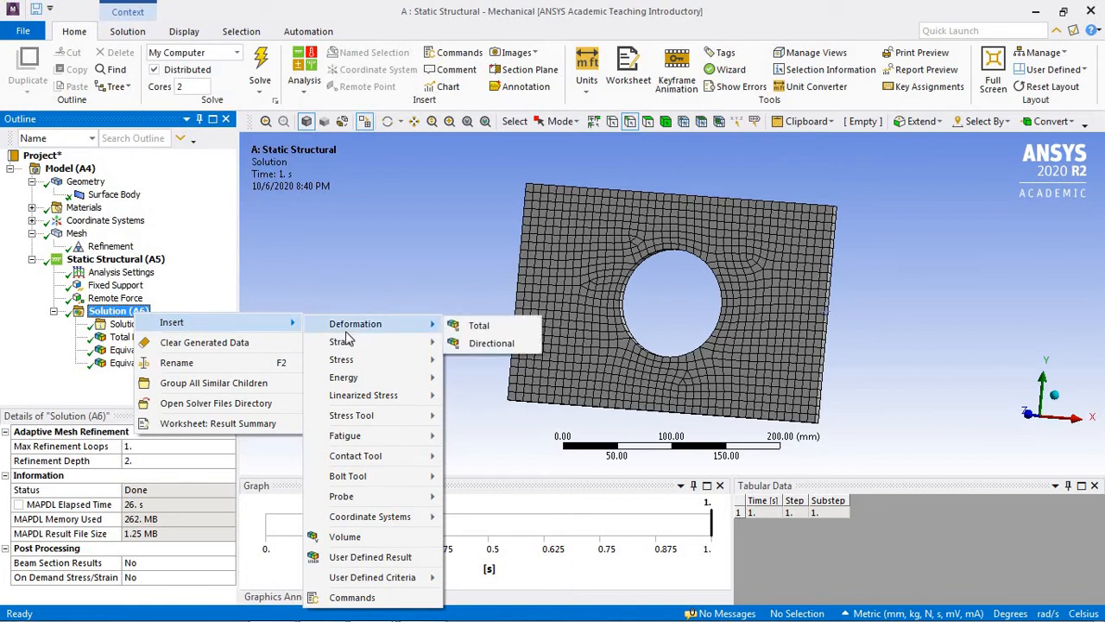
mouse_move(376, 419)
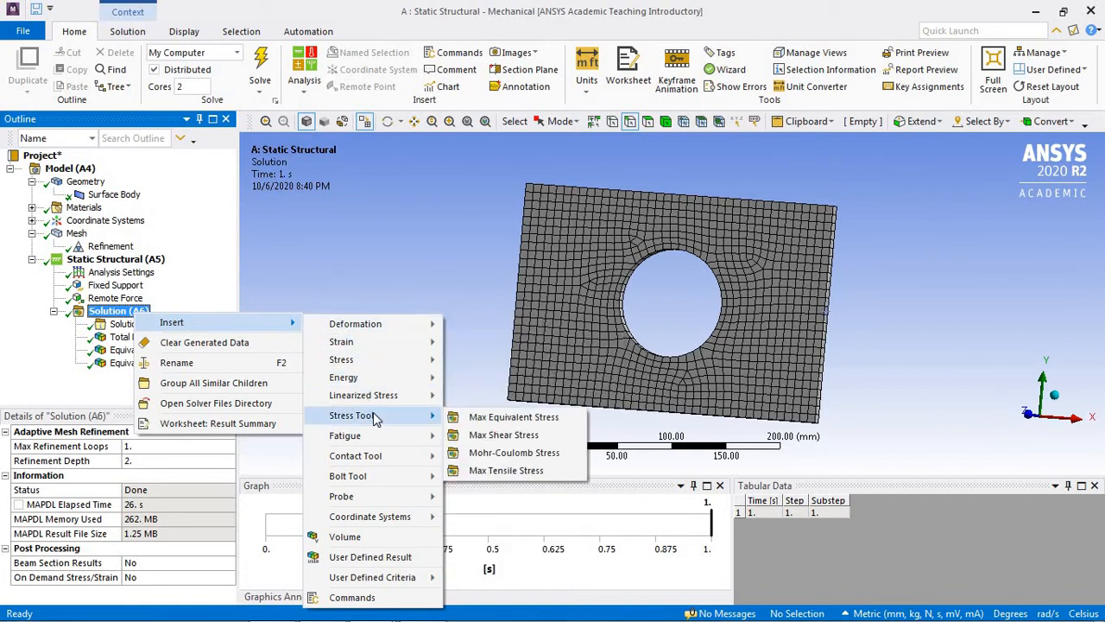
click(453, 417)
click(75, 377)
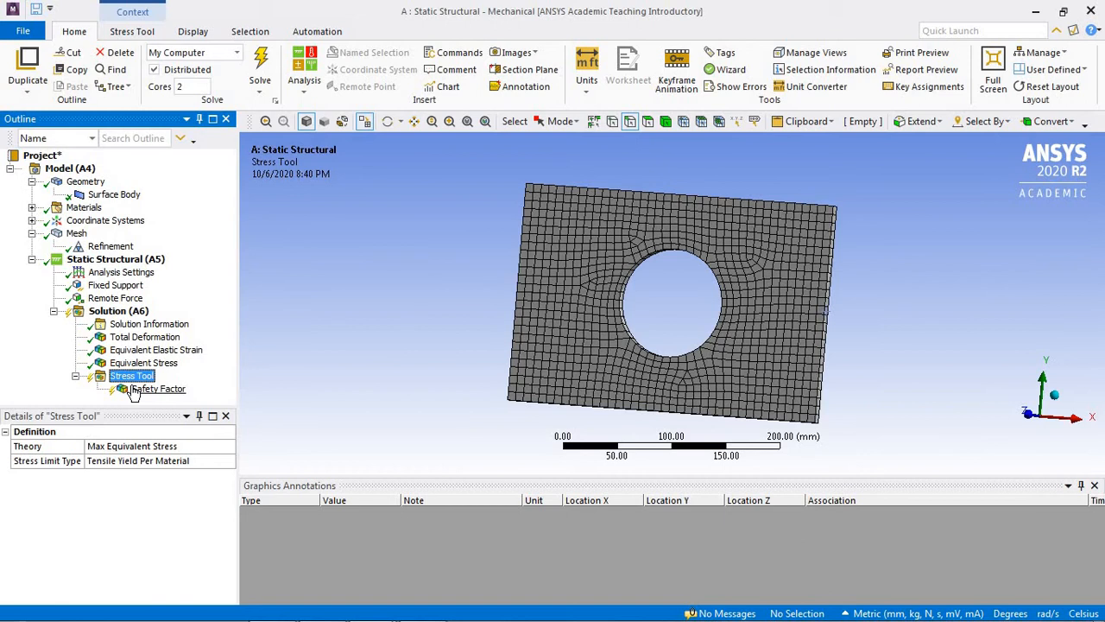
Add a force reaction probe to the solution with Fixed Support as its boundary condition
right_click(134, 313)
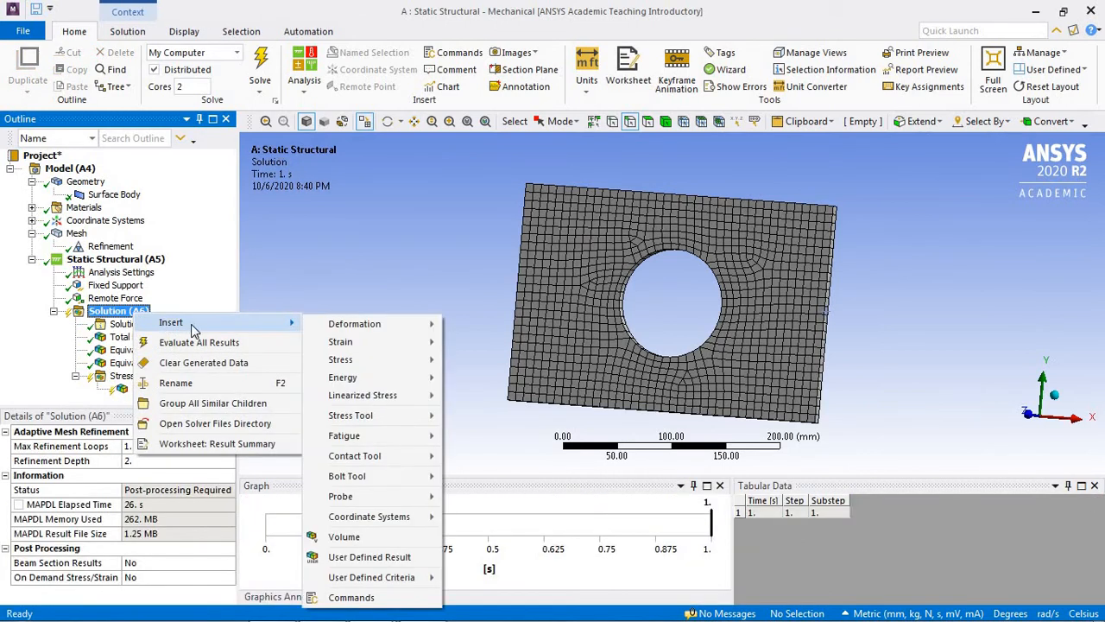
mouse_move(369, 482)
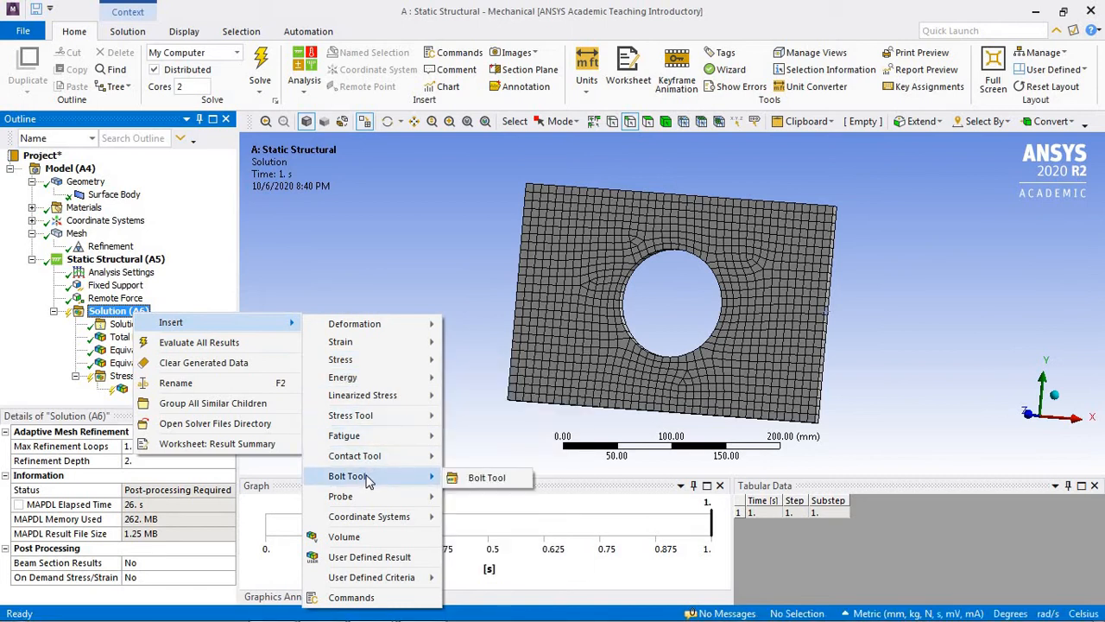
mouse_move(369, 501)
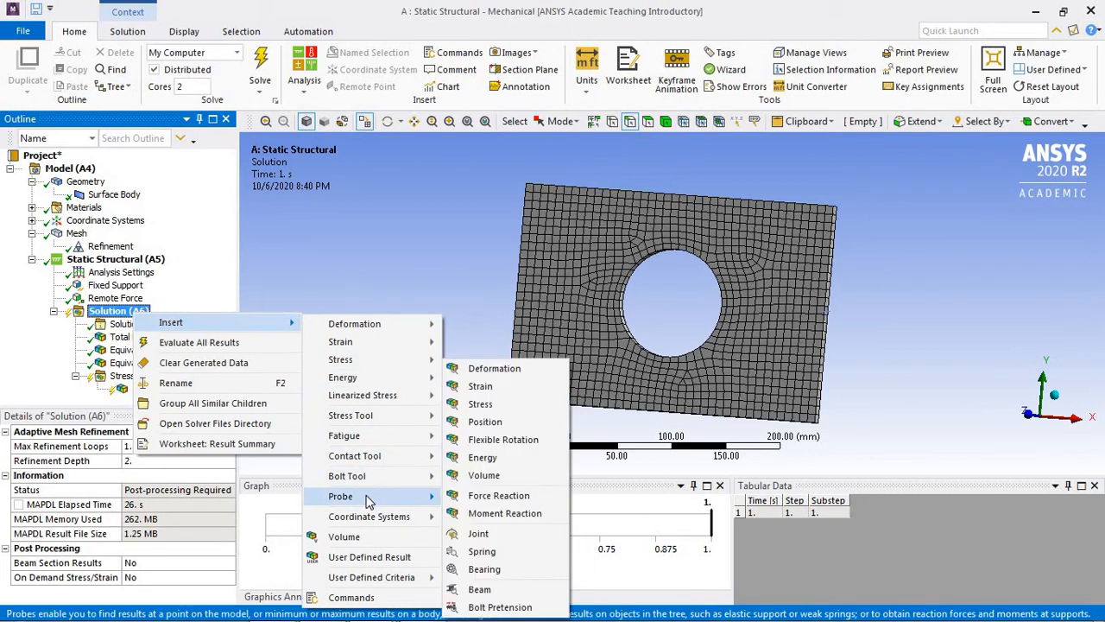
click(484, 503)
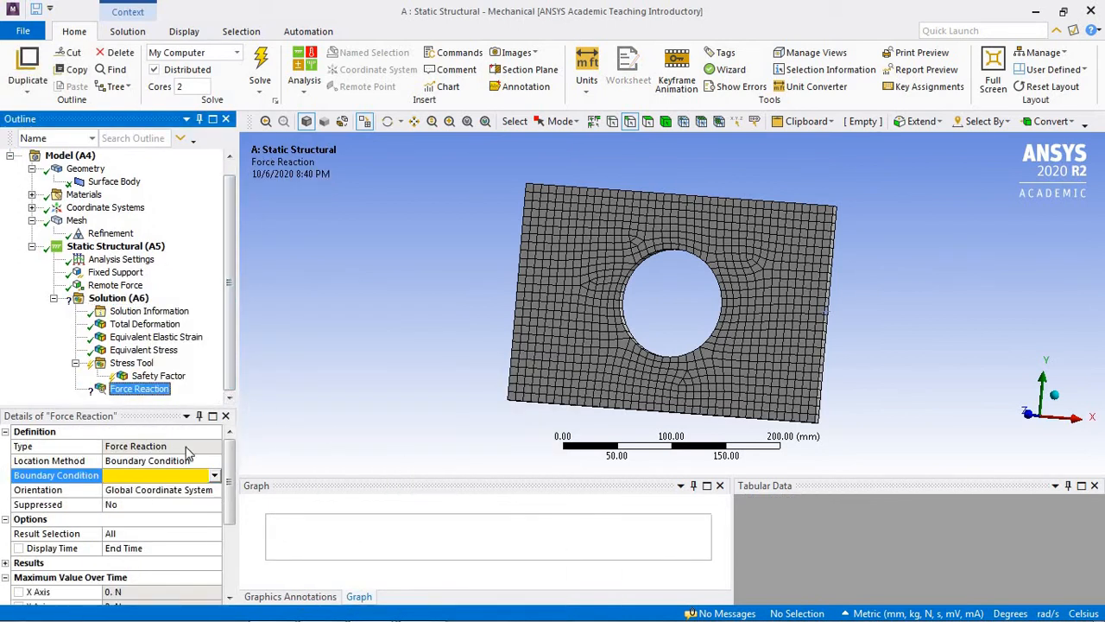
click(215, 480)
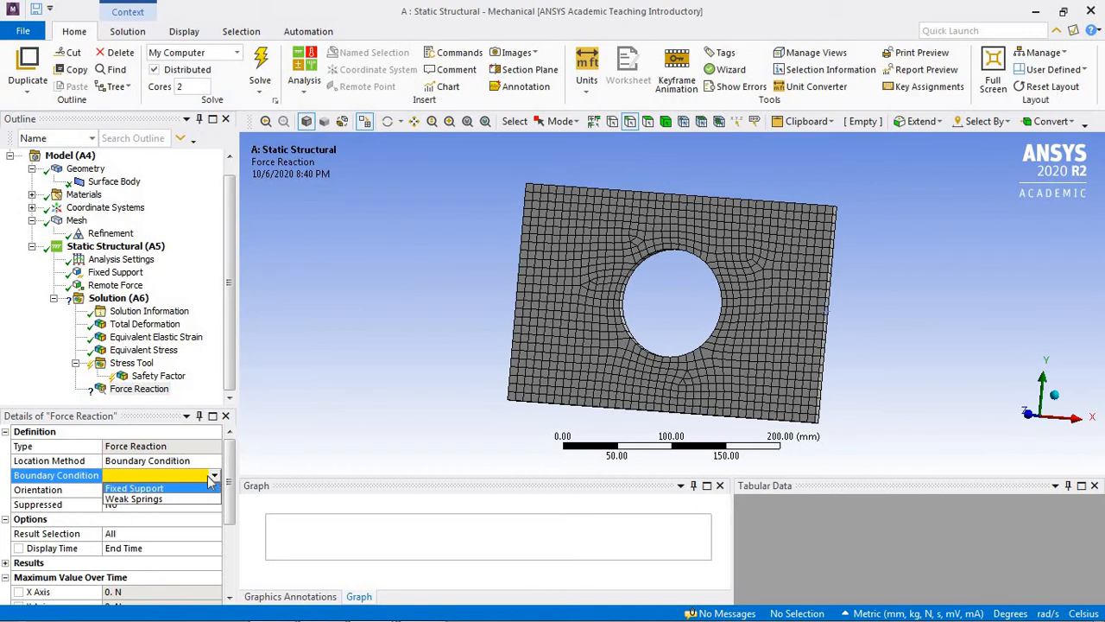
click(169, 489)
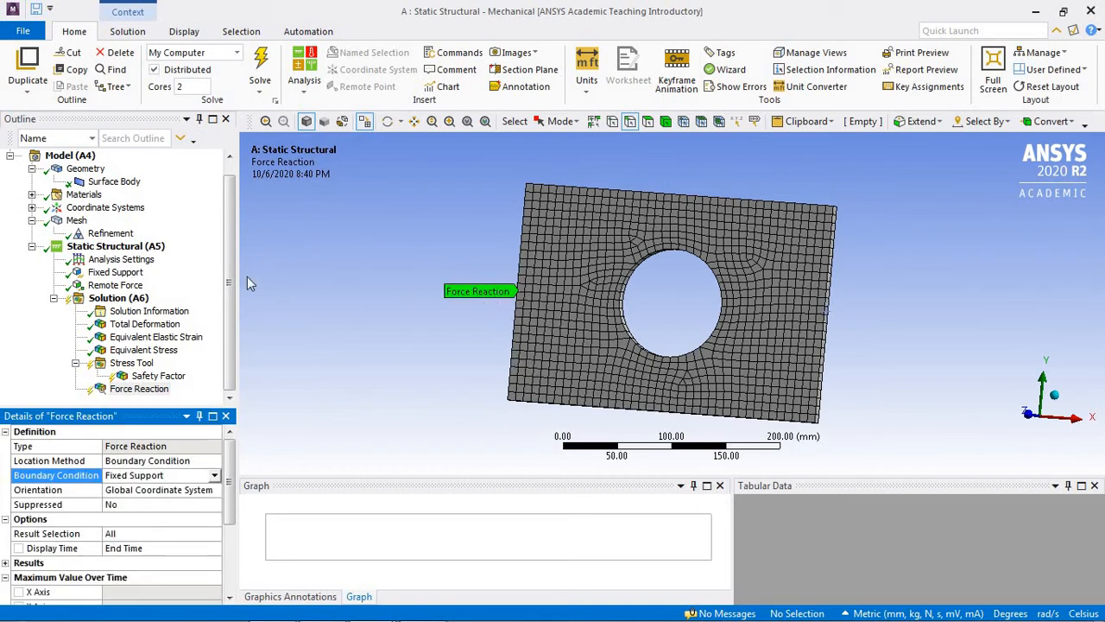
Add a moment reaction probe to the solution with Fixed Support as its boundary condition
click(129, 298)
right_click(133, 306)
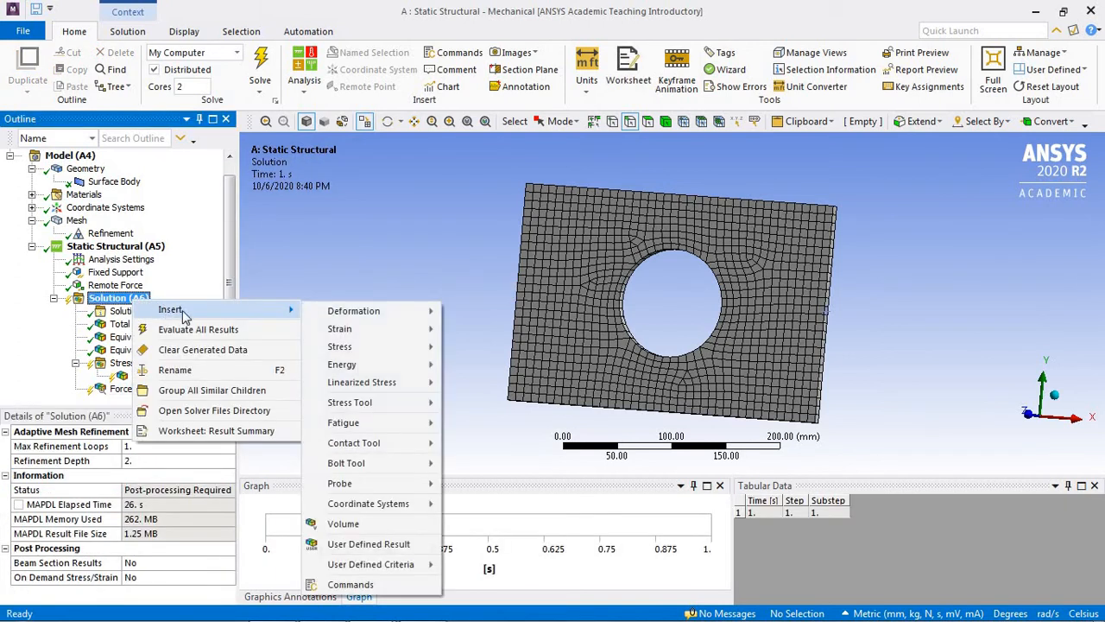
mouse_move(354, 352)
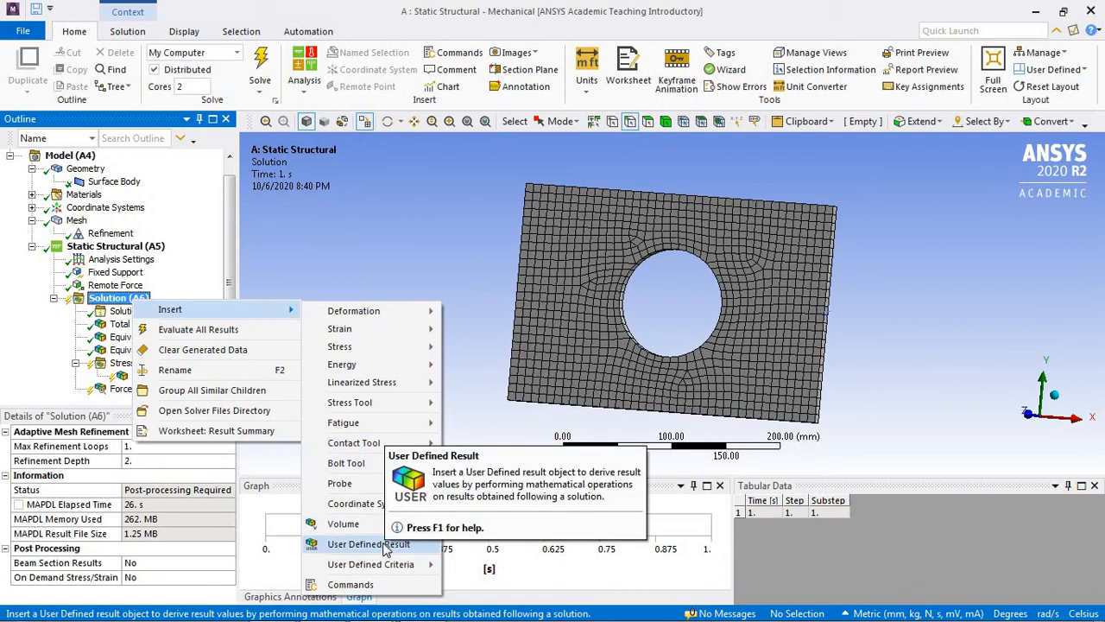
mouse_move(383, 565)
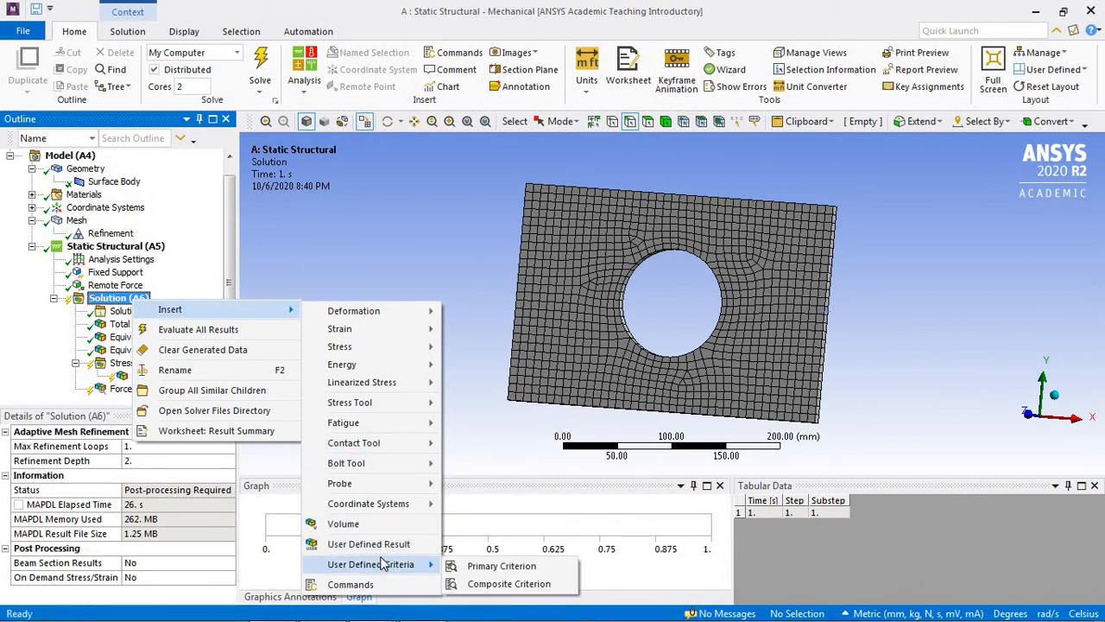
mouse_move(374, 509)
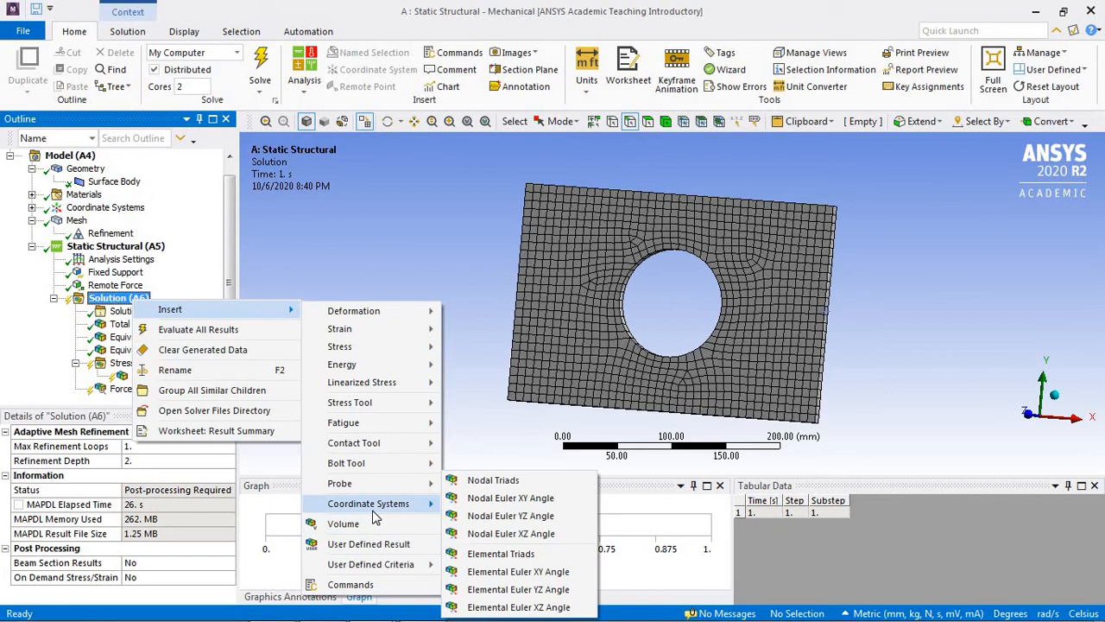
mouse_move(374, 489)
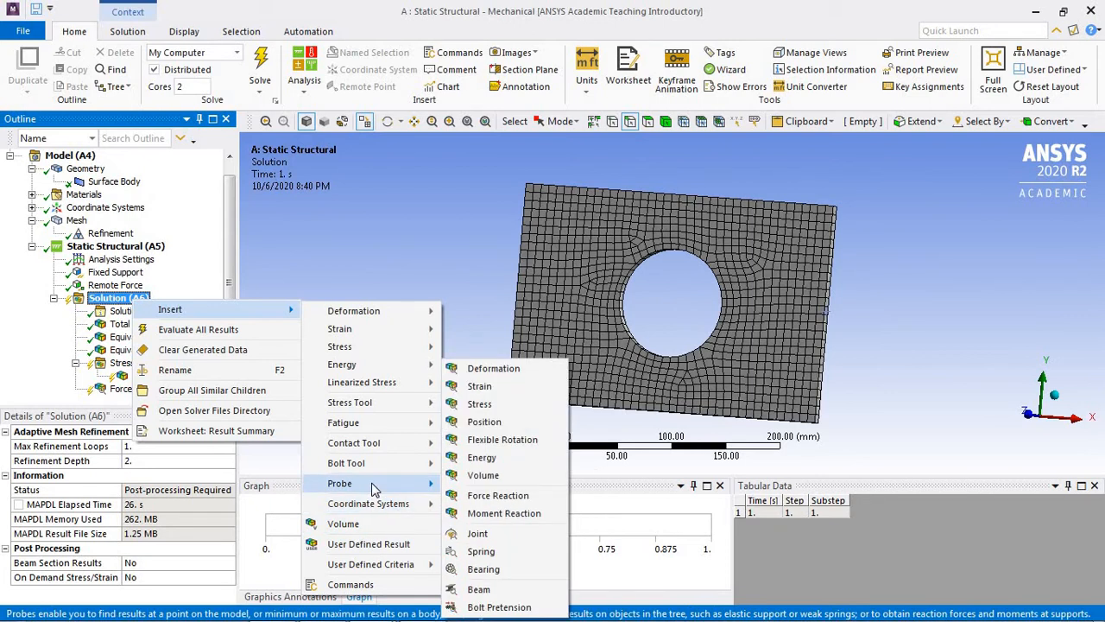
click(483, 512)
click(215, 476)
click(215, 475)
click(215, 476)
click(215, 476)
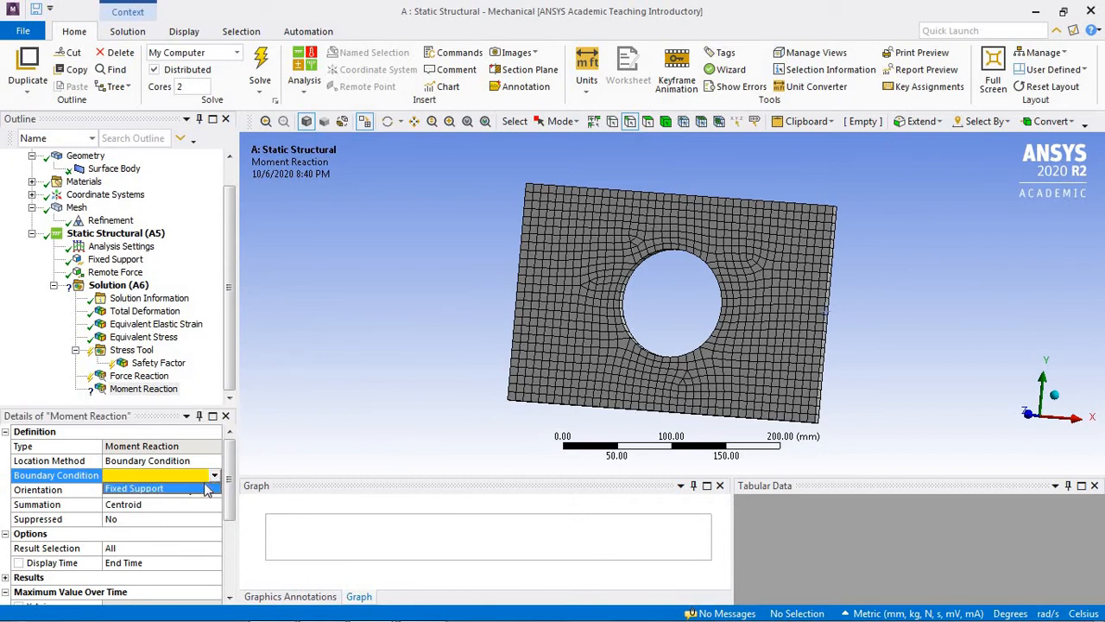
click(184, 489)
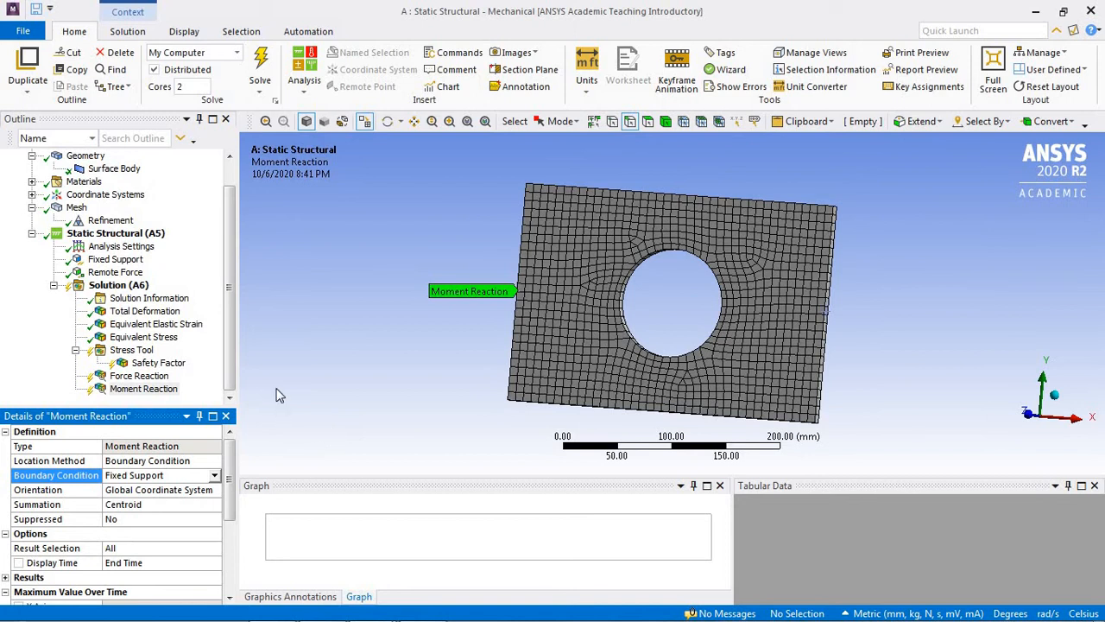
Evaluate all results and review the force and moment reactions at the fixed edge
mouse_move(232, 349)
mouse_down()
mouse_move(232, 322)
mouse_move(228, 354)
mouse_up()
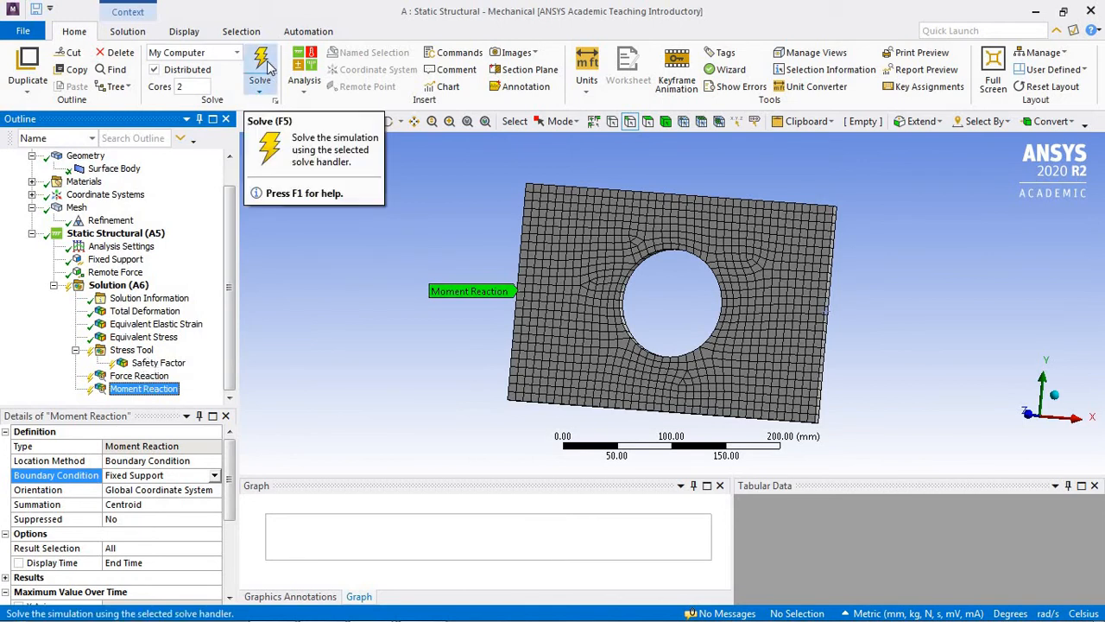
click(145, 380)
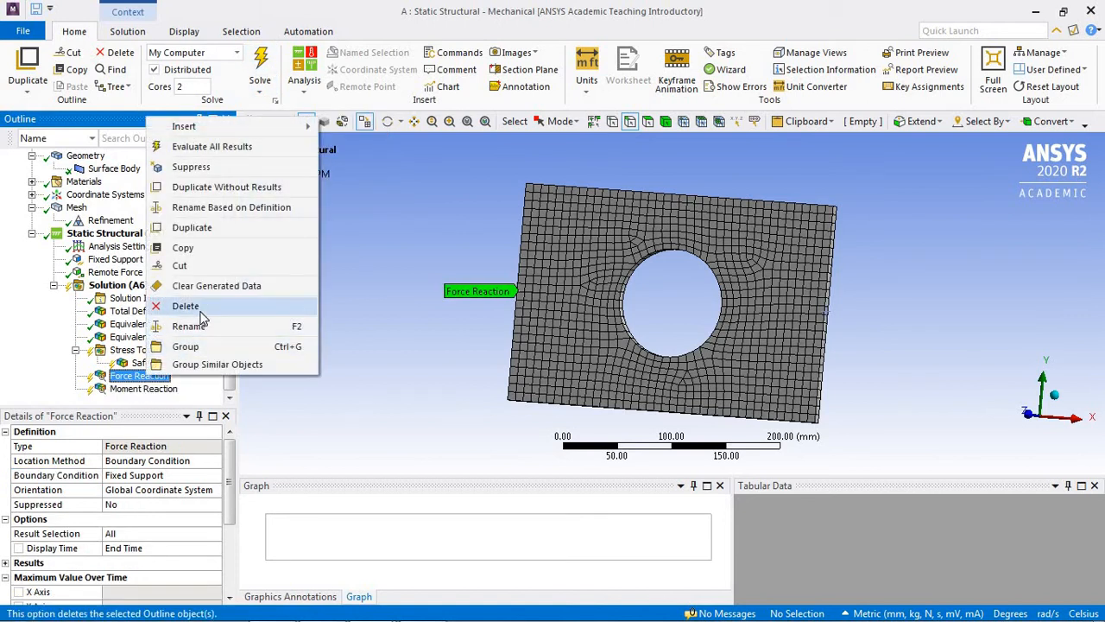
click(220, 147)
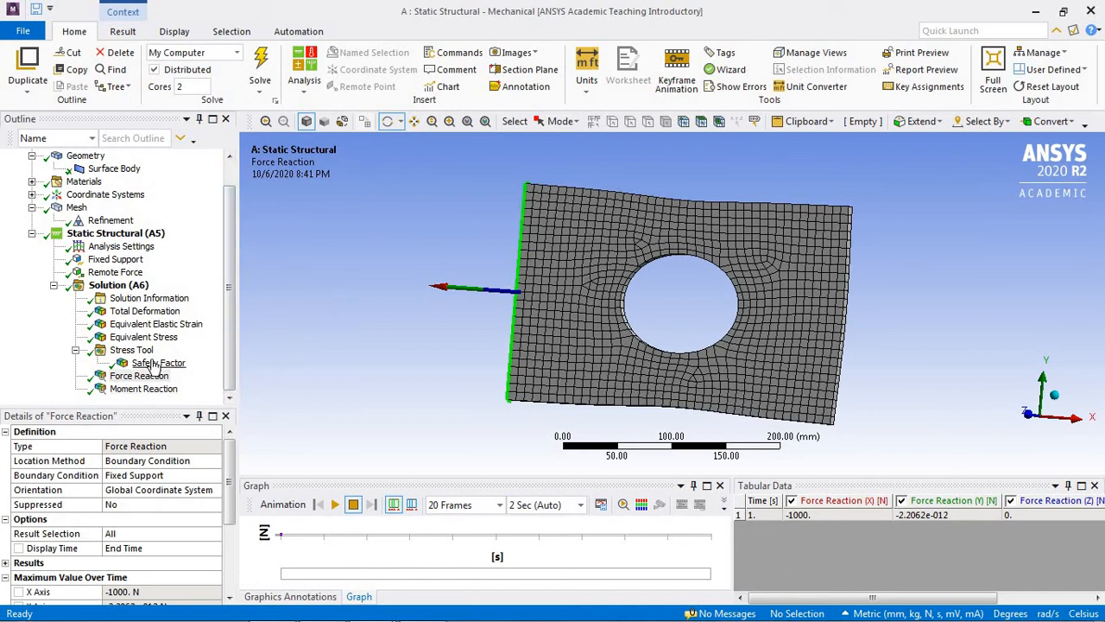
click(143, 389)
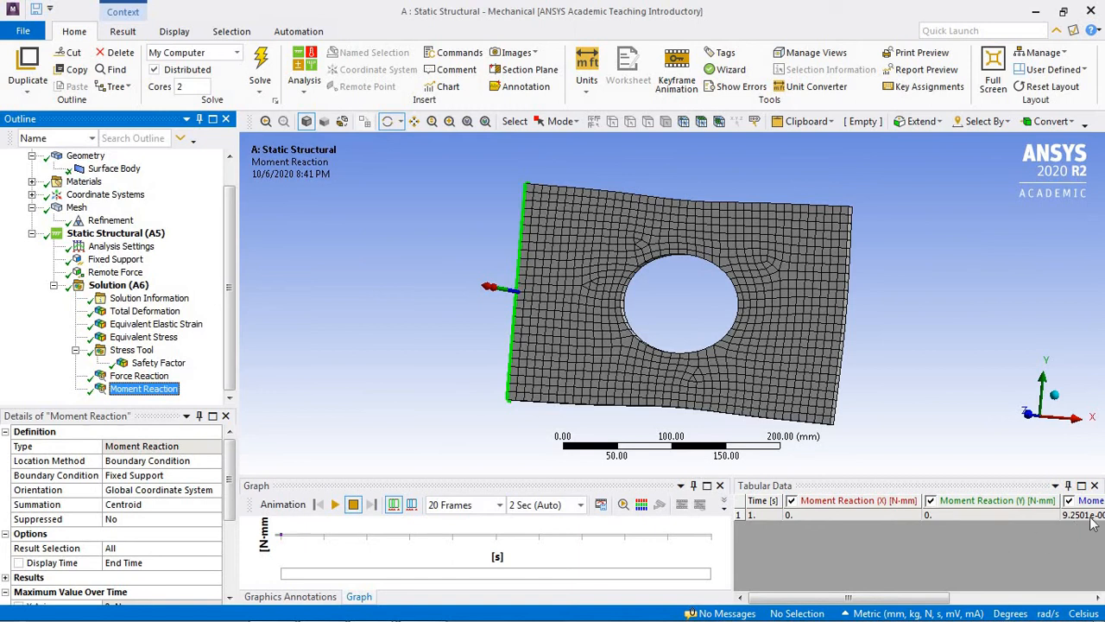
drag(803, 378, 654, 387)
click(152, 377)
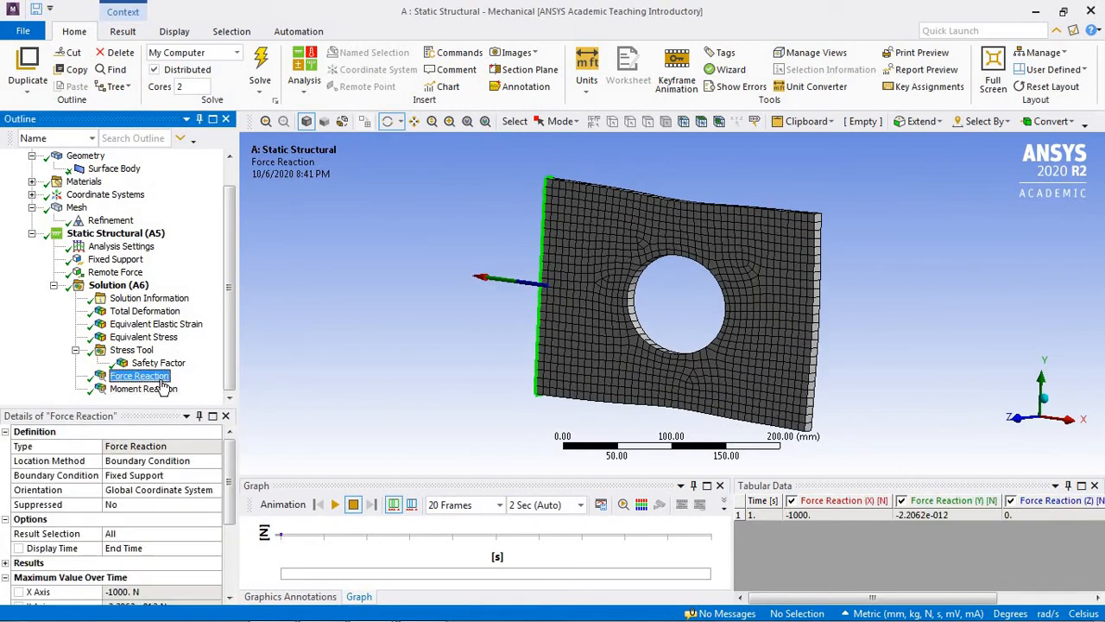
drag(595, 354, 653, 360)
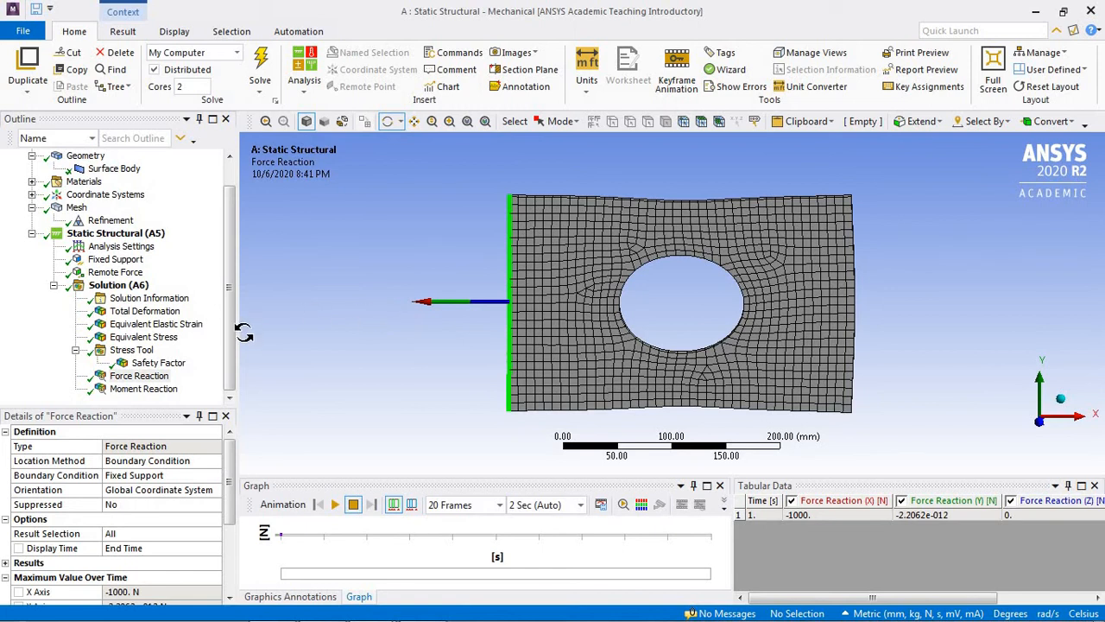
Compare the plate's safety factor and equivalent stress results with the tensile yield strength of Structural Steel
click(159, 363)
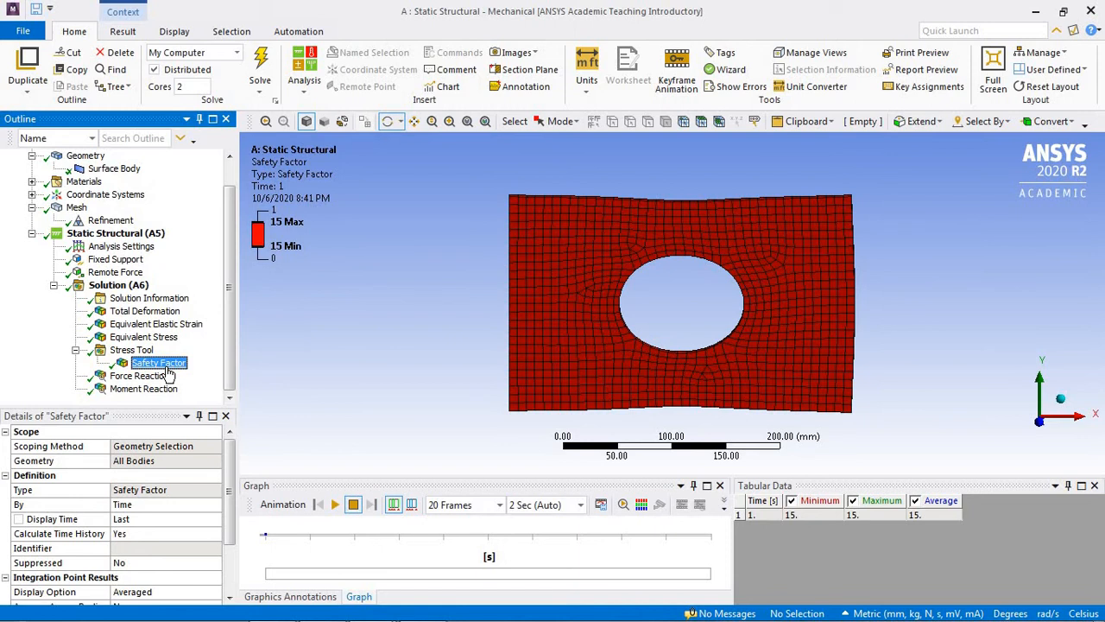
click(161, 340)
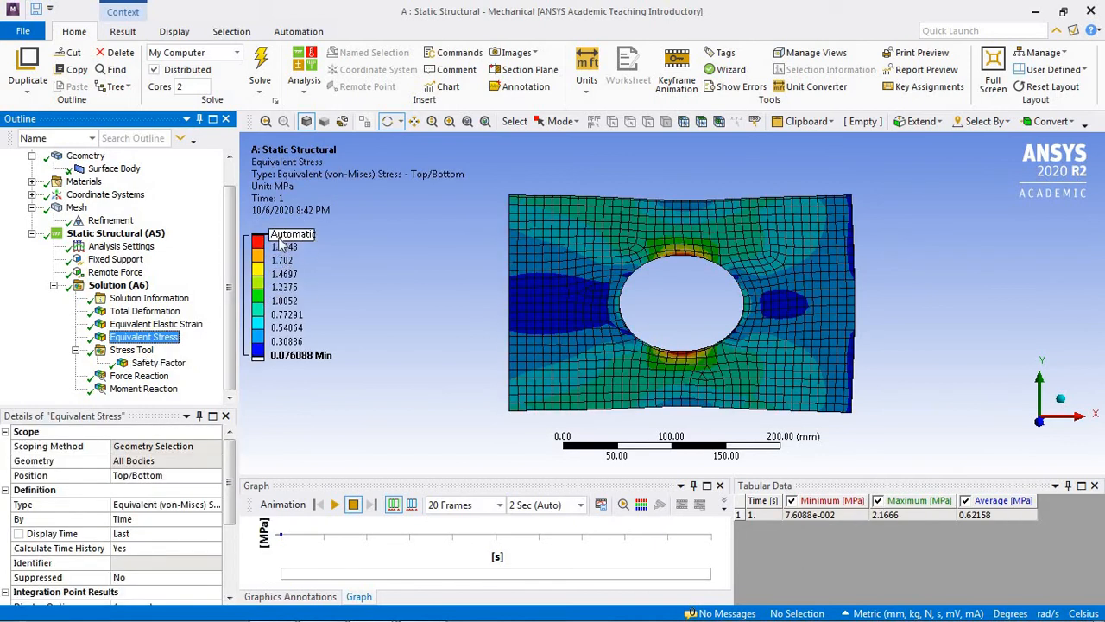
scroll(231, 269, up, 1)
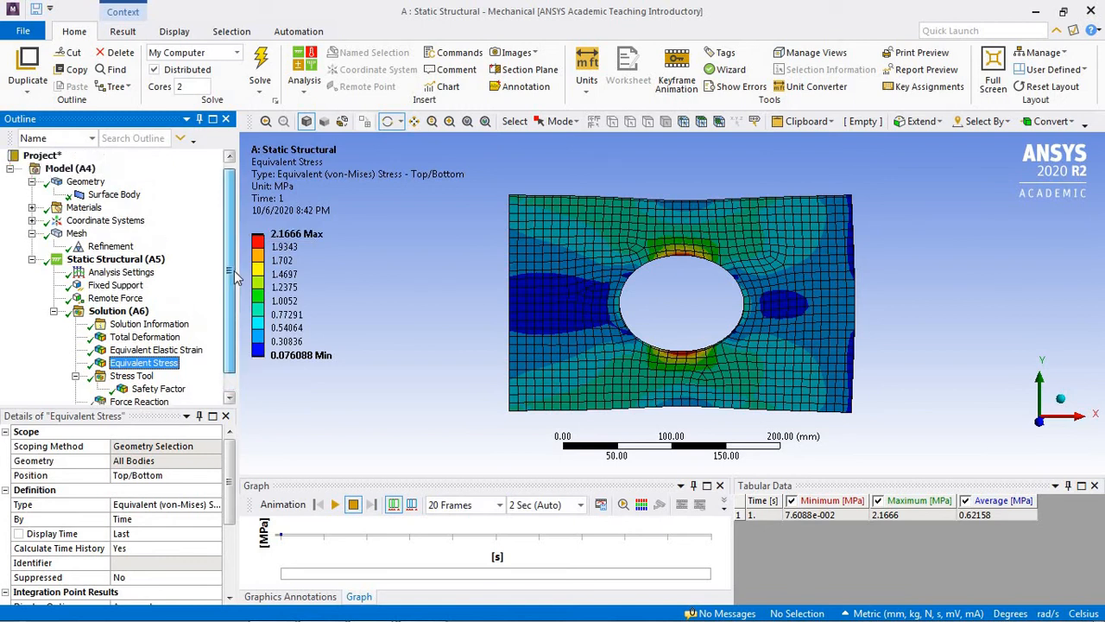
click(33, 209)
click(117, 221)
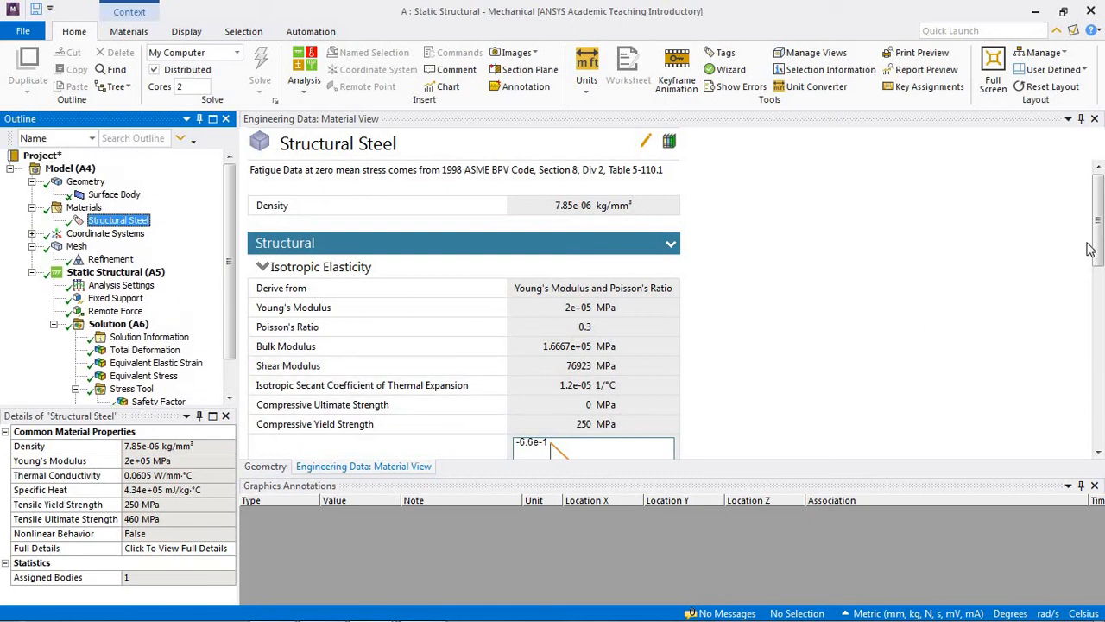
drag(1097, 250, 1099, 370)
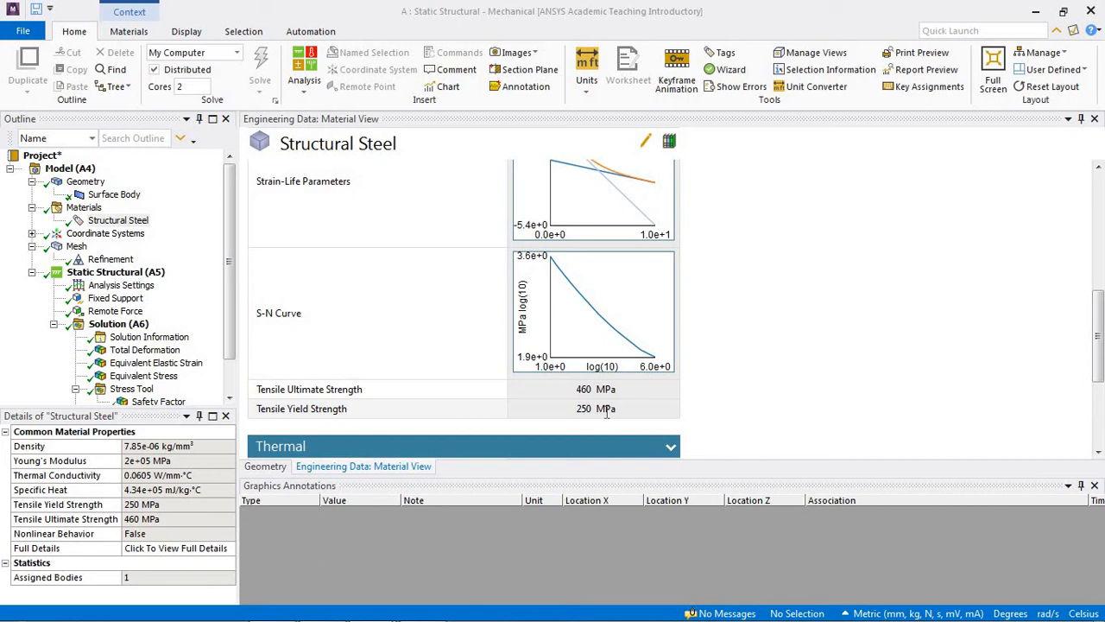
click(229, 372)
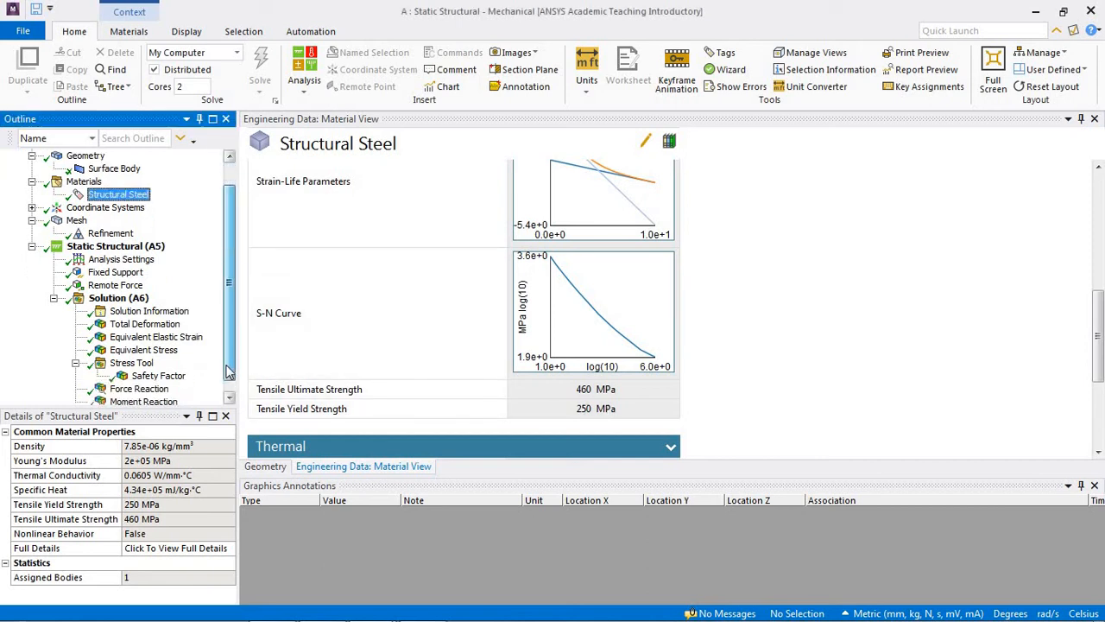
scroll(229, 372, down, 1)
click(178, 365)
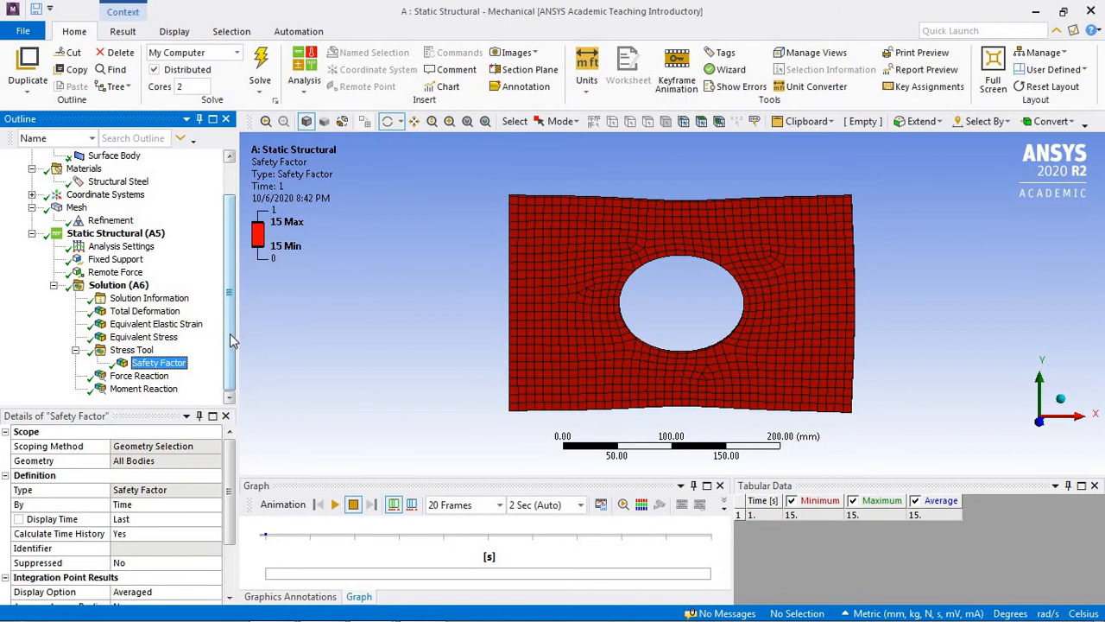
Set the remote force's X component to 100000 N and solve the analysis again
click(121, 273)
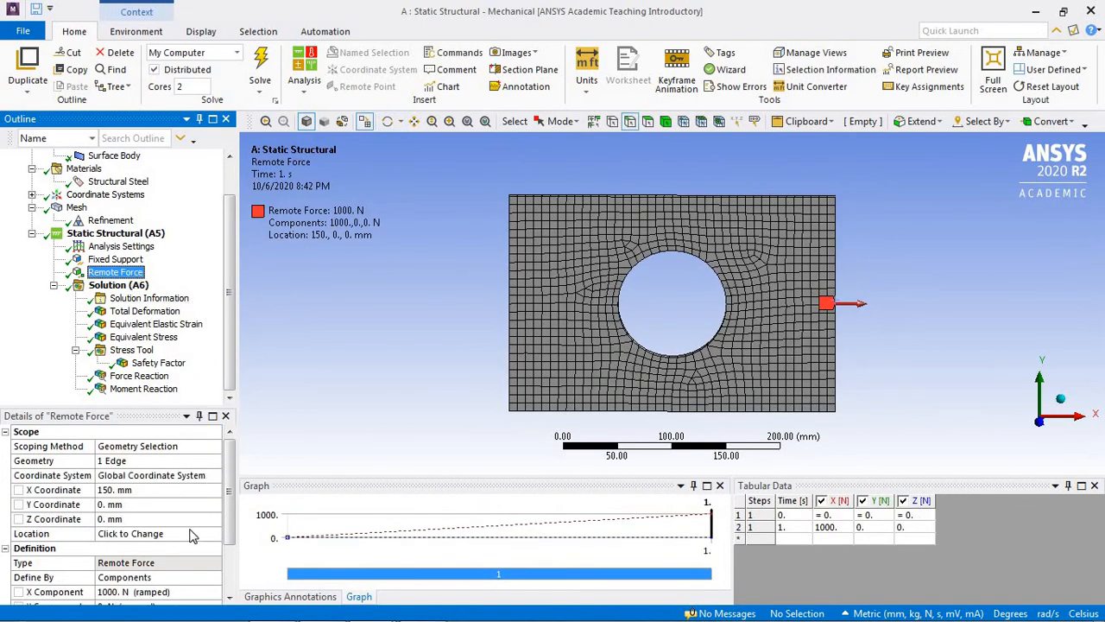
scroll(226, 512, down, 2)
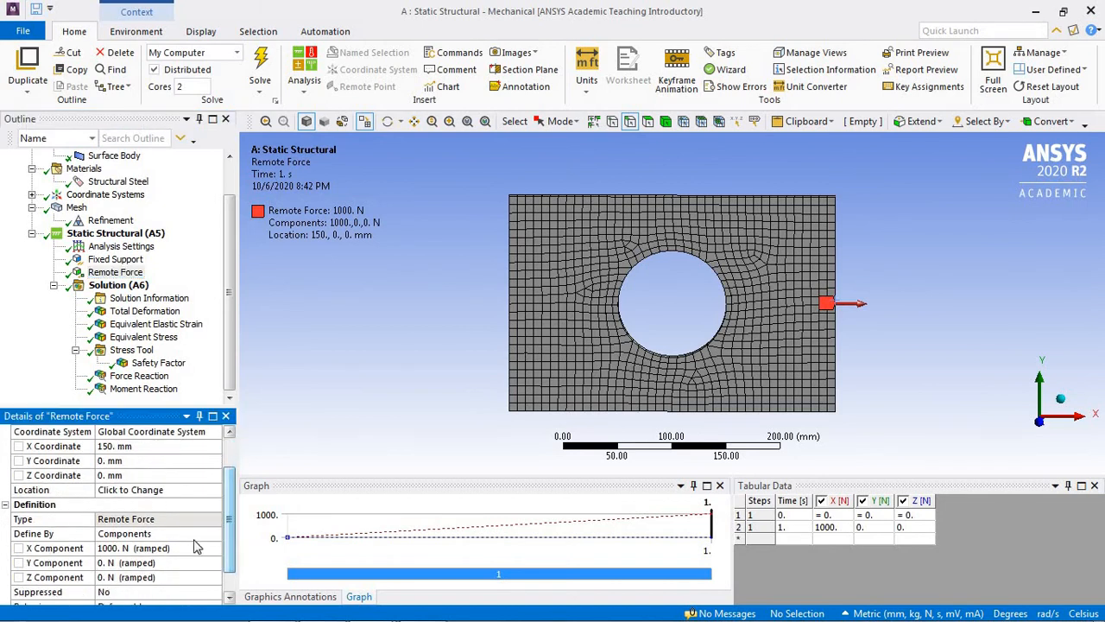
click(127, 548)
click(127, 548)
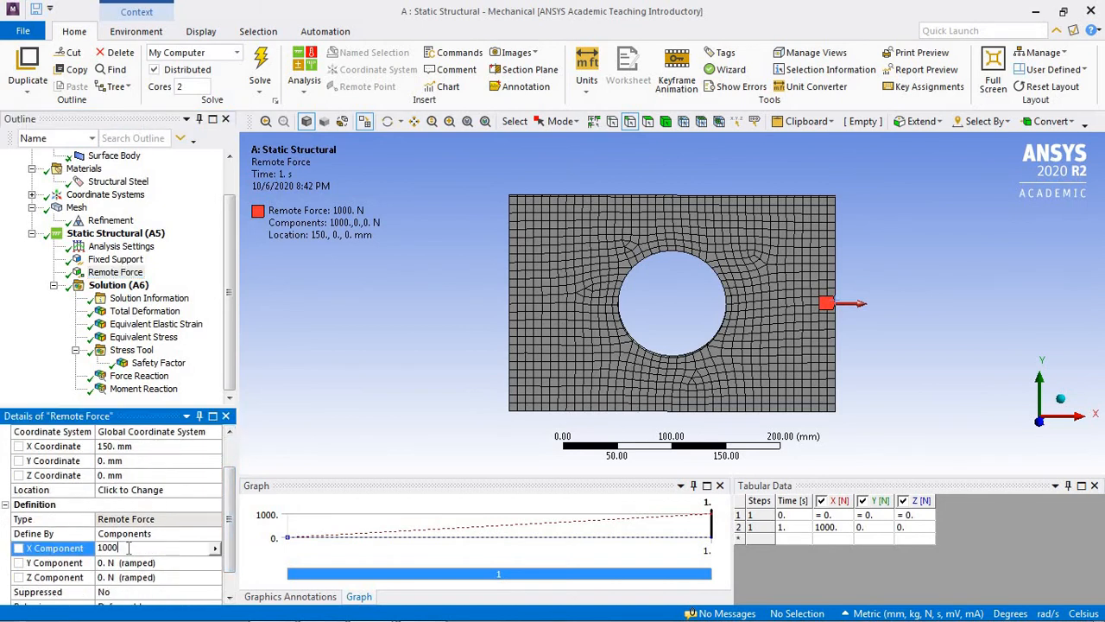
text(00)
click(362, 273)
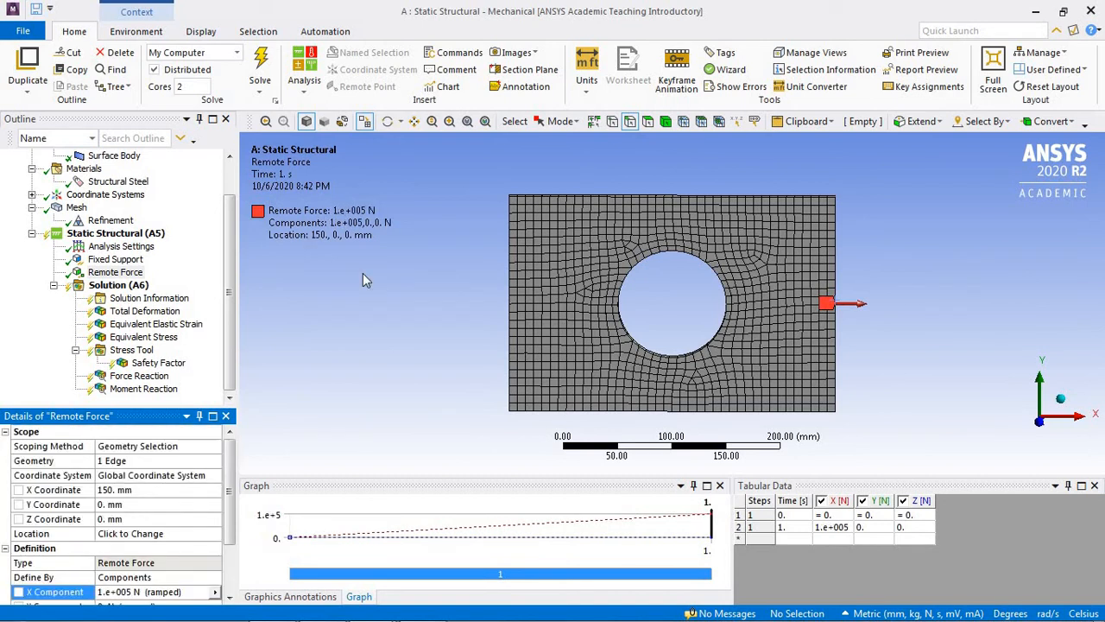
click(261, 65)
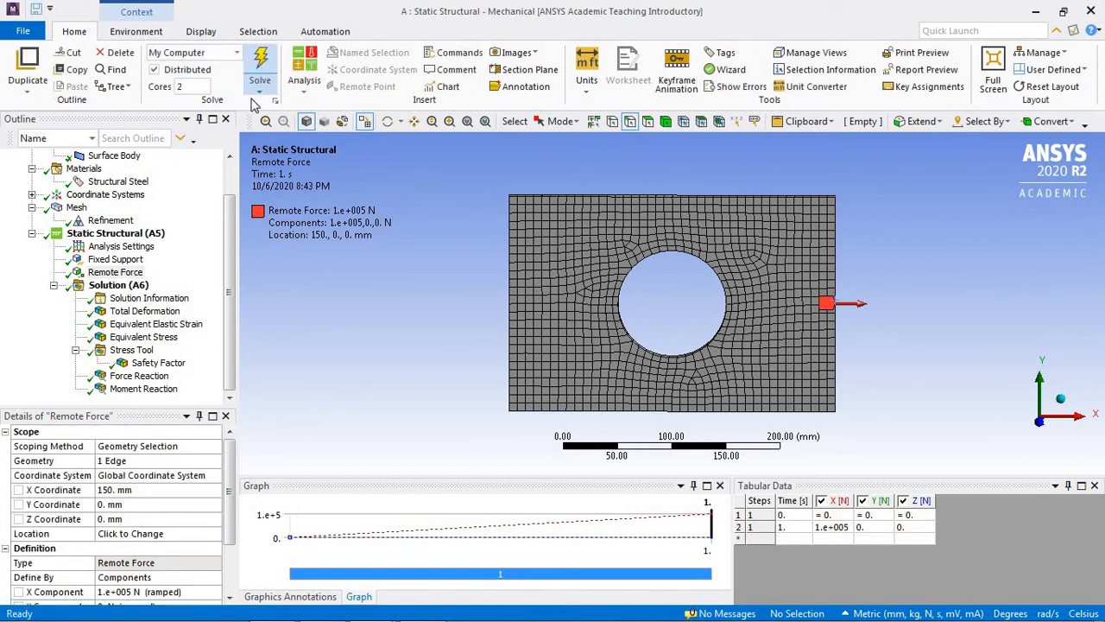
Check the new safety factor against the updated equivalent stress and Structural Steel's tensile yield strength
click(169, 362)
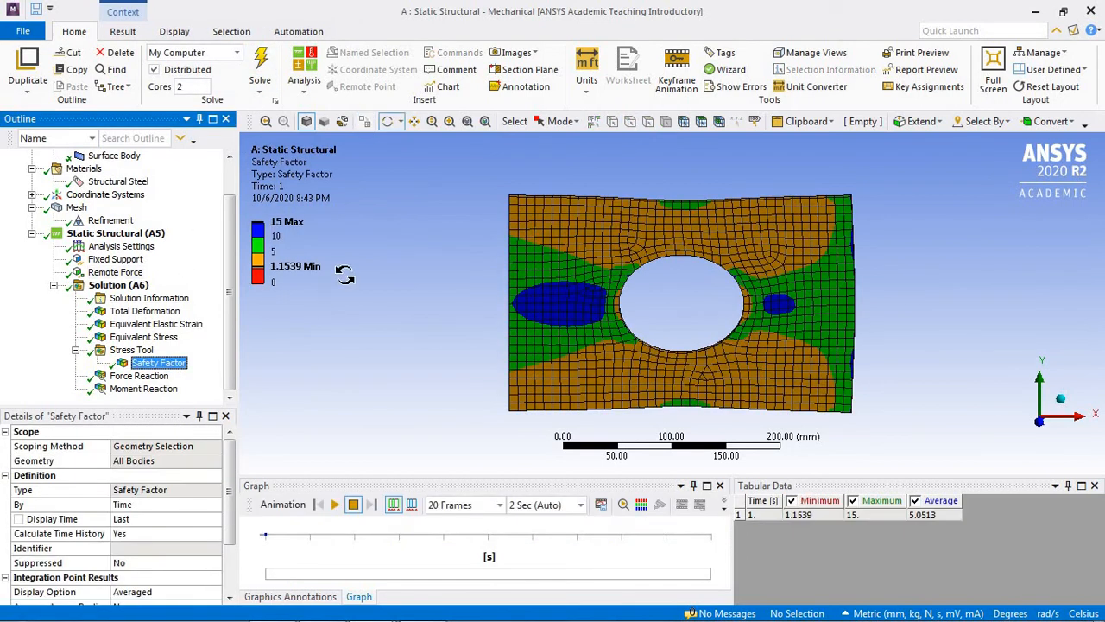
click(278, 283)
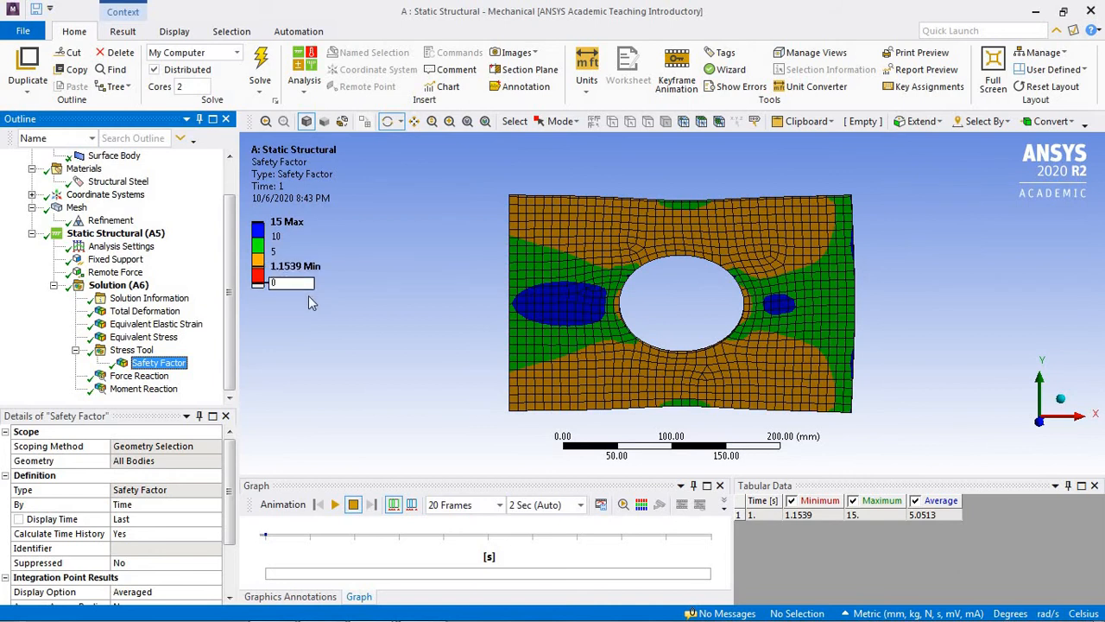
click(313, 304)
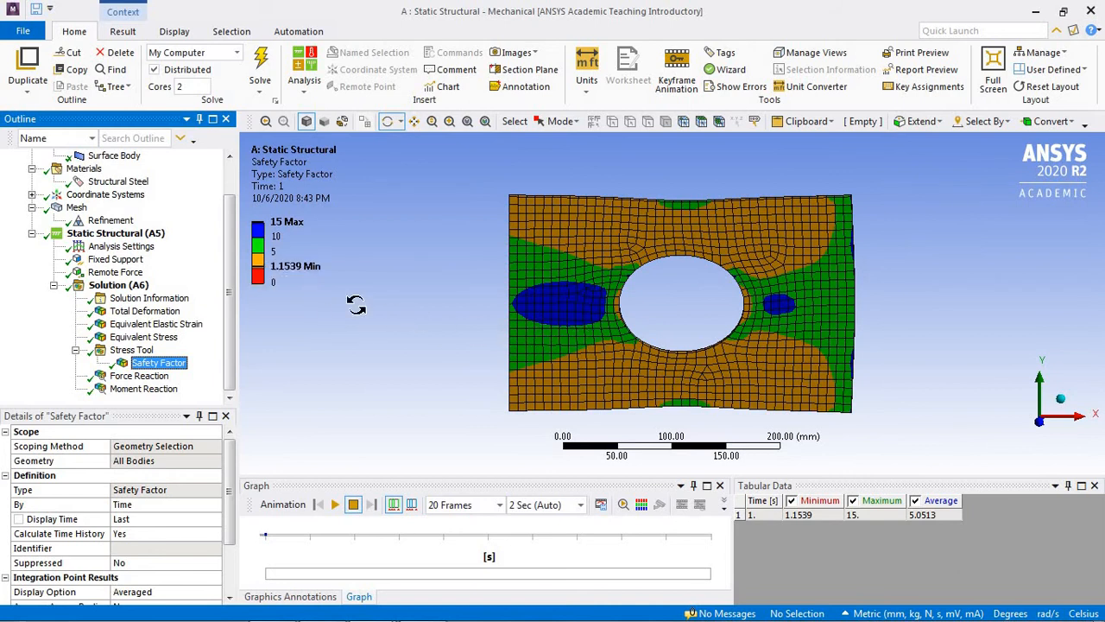
click(146, 338)
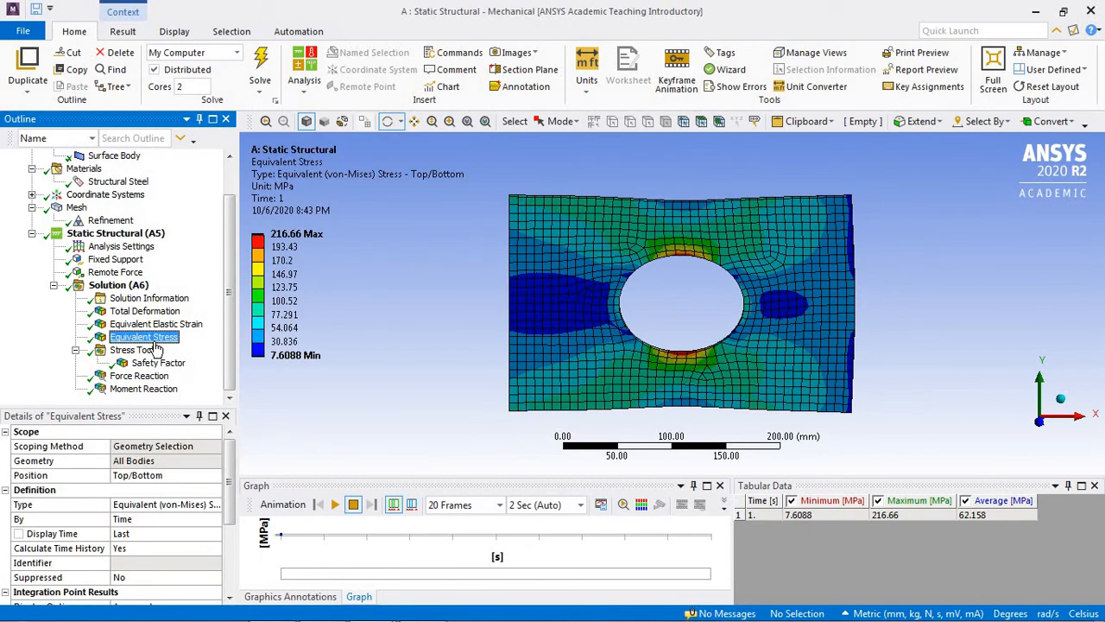
click(118, 181)
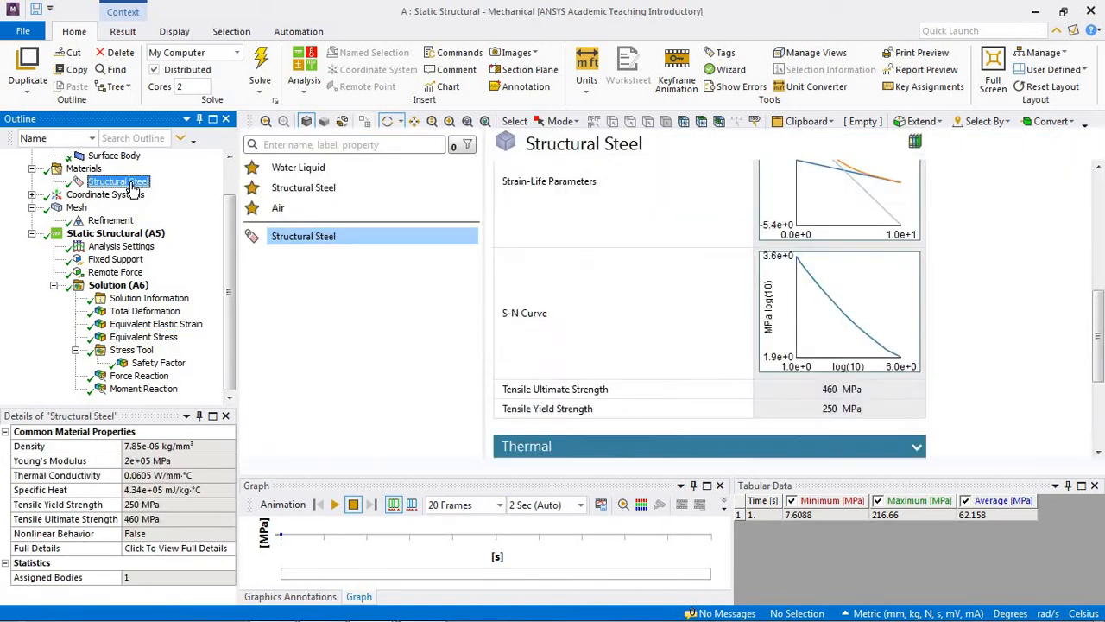
drag(1098, 250, 1101, 370)
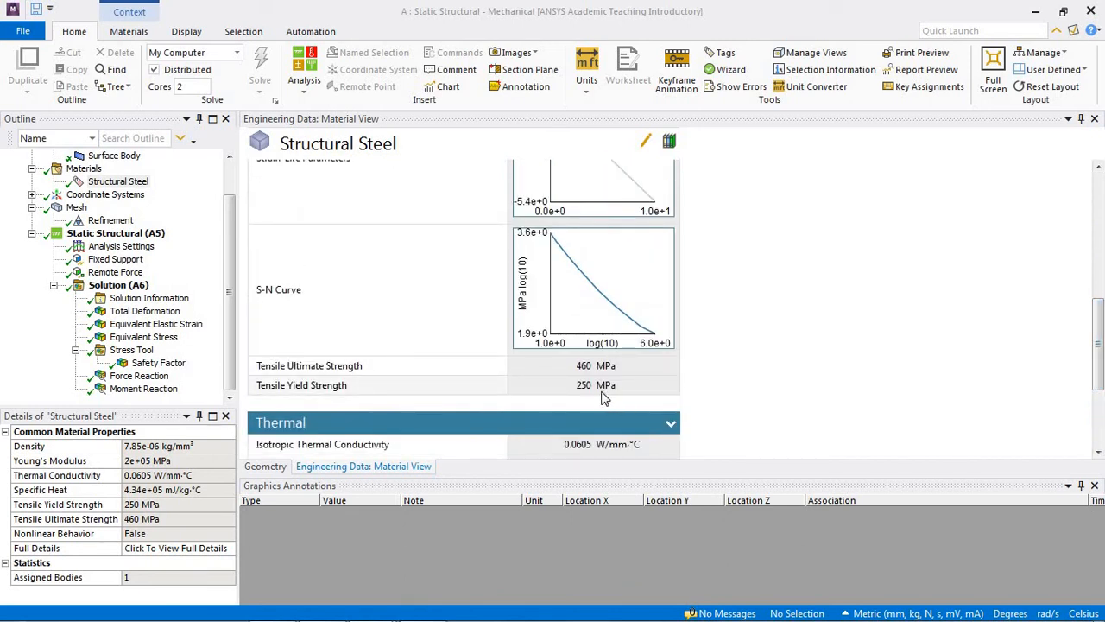
click(152, 341)
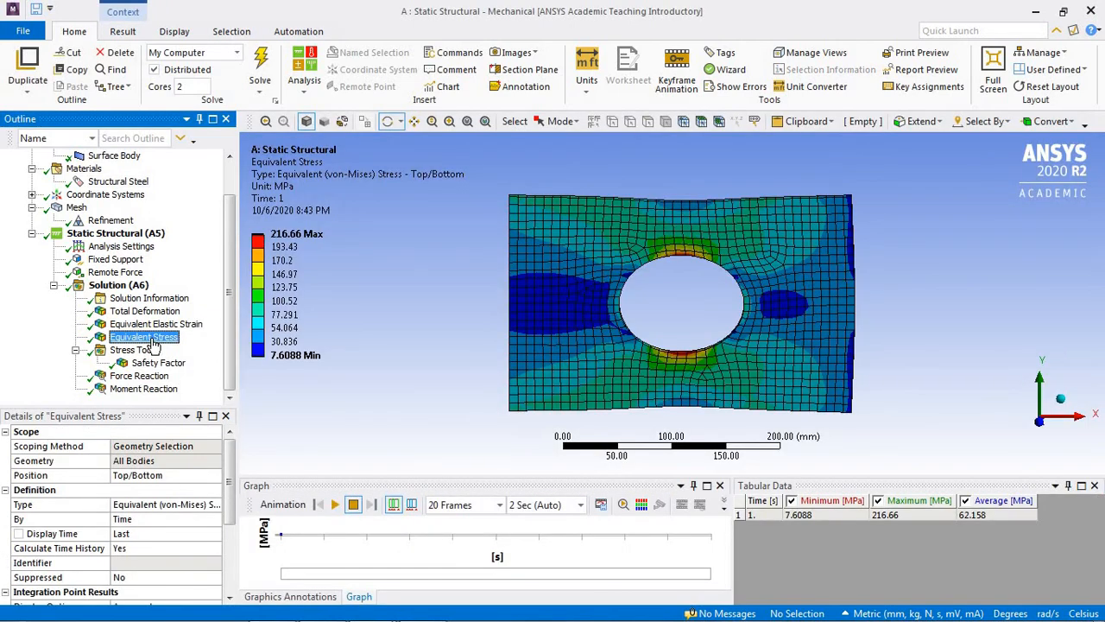
click(159, 364)
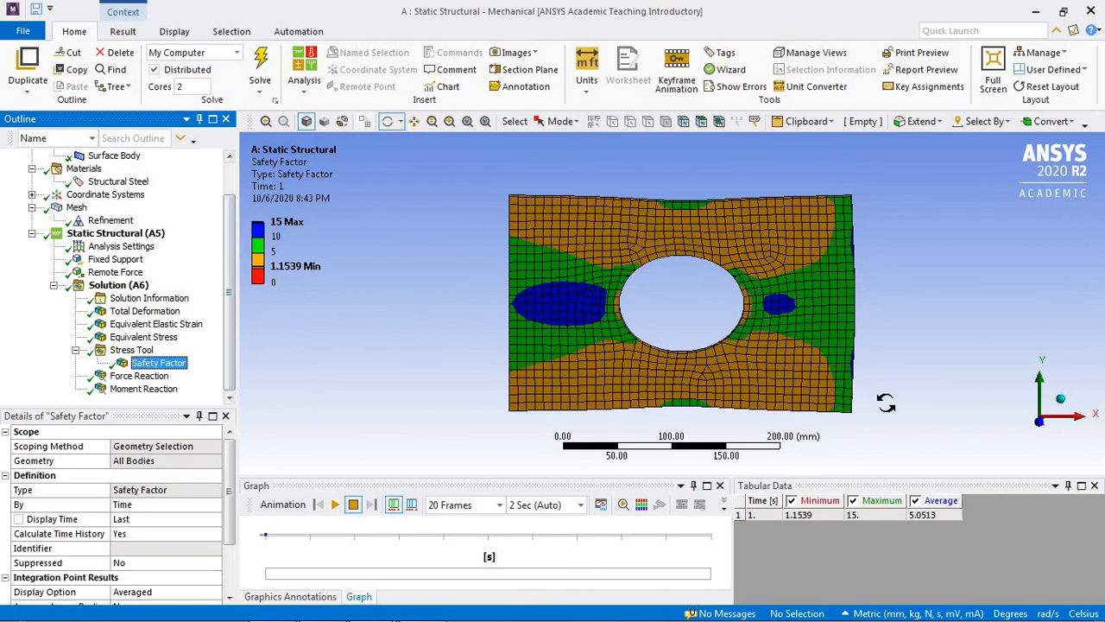
Hide the mesh lines on the safety factor plot by setting the edge display to No WireFrame
click(1060, 399)
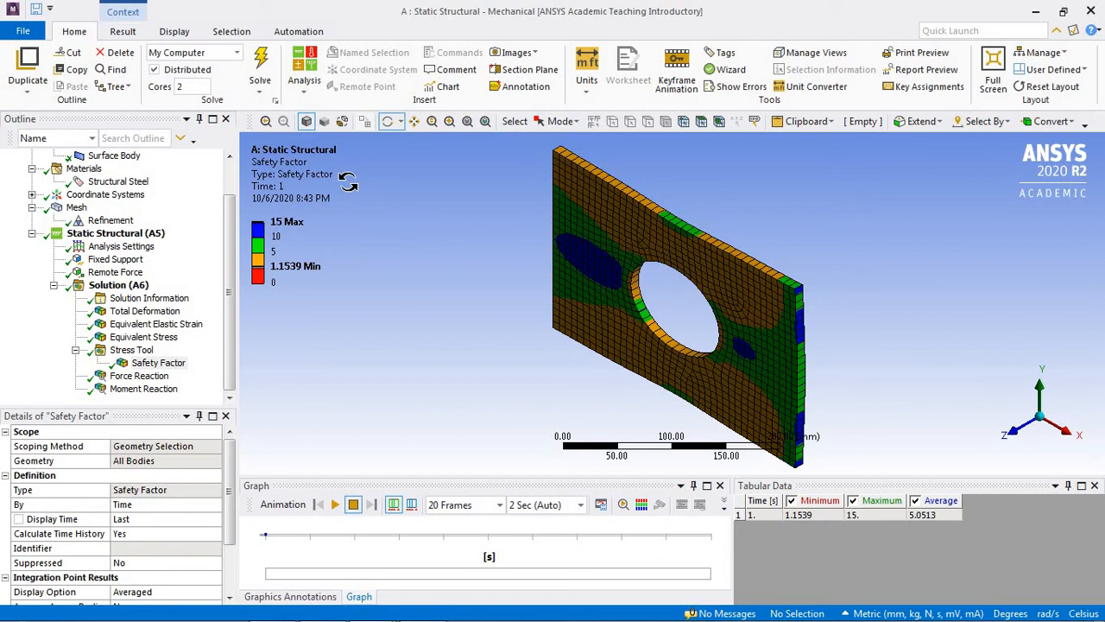
click(175, 32)
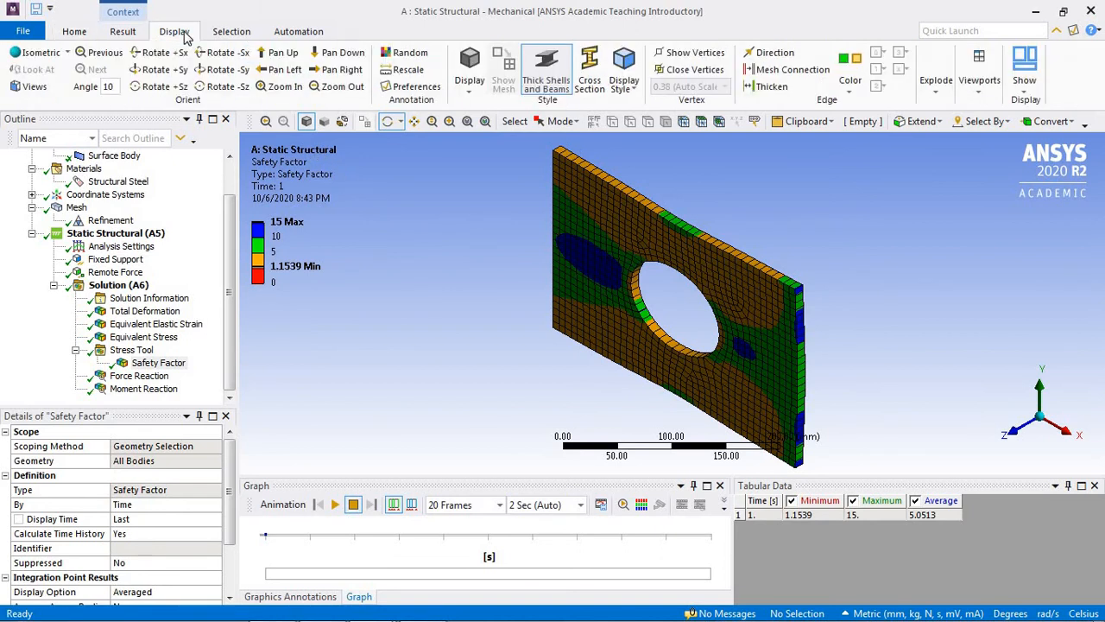
click(123, 32)
drag(655, 332, 741, 317)
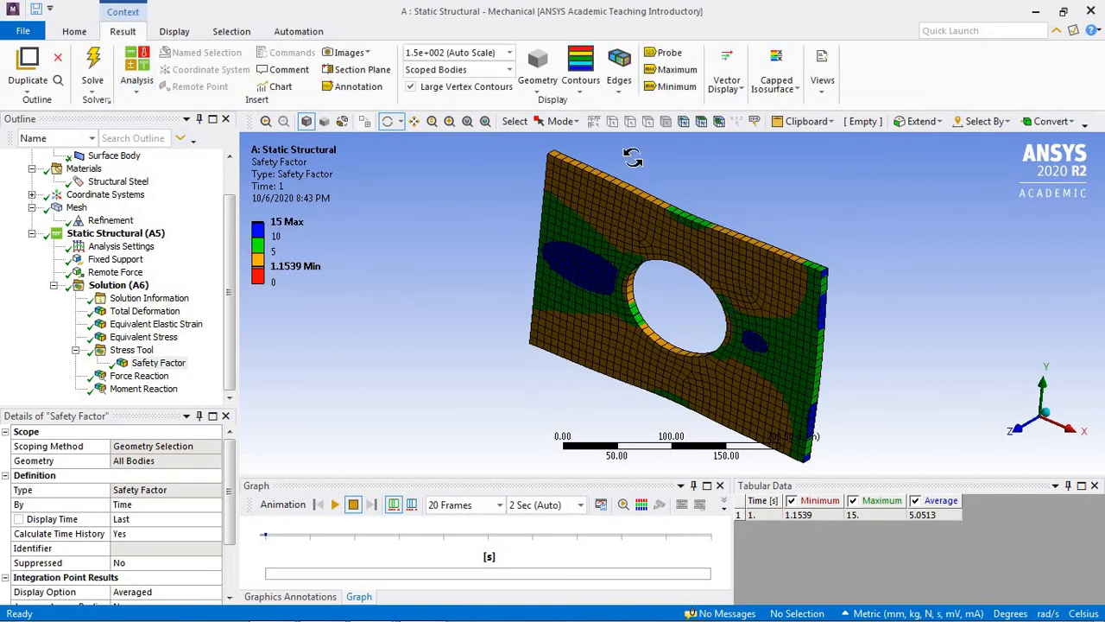
click(619, 93)
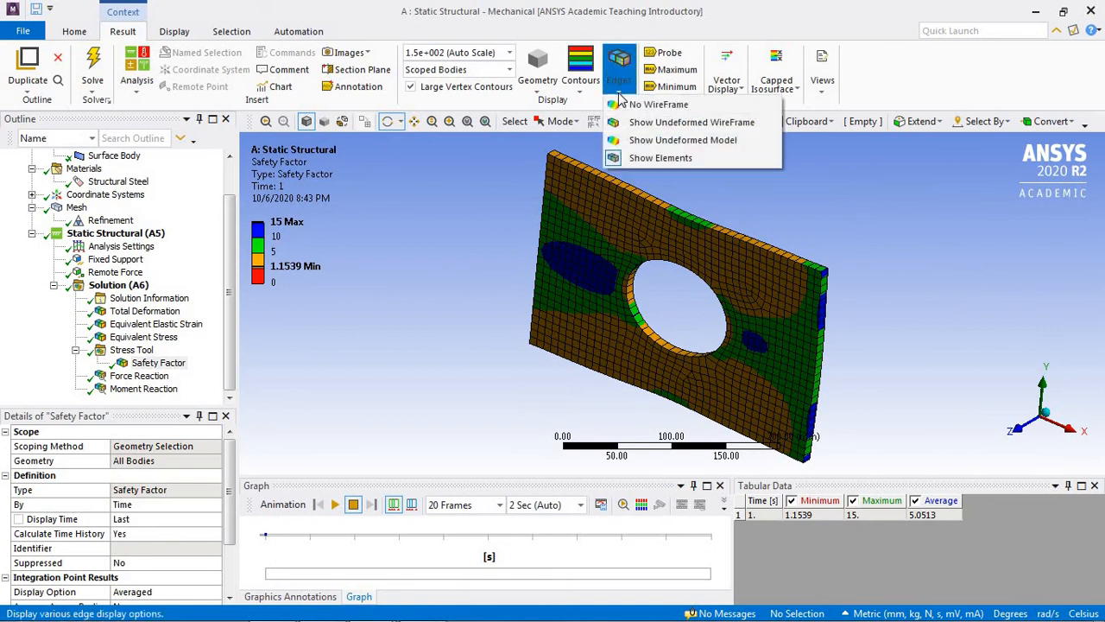
drag(733, 316, 802, 302)
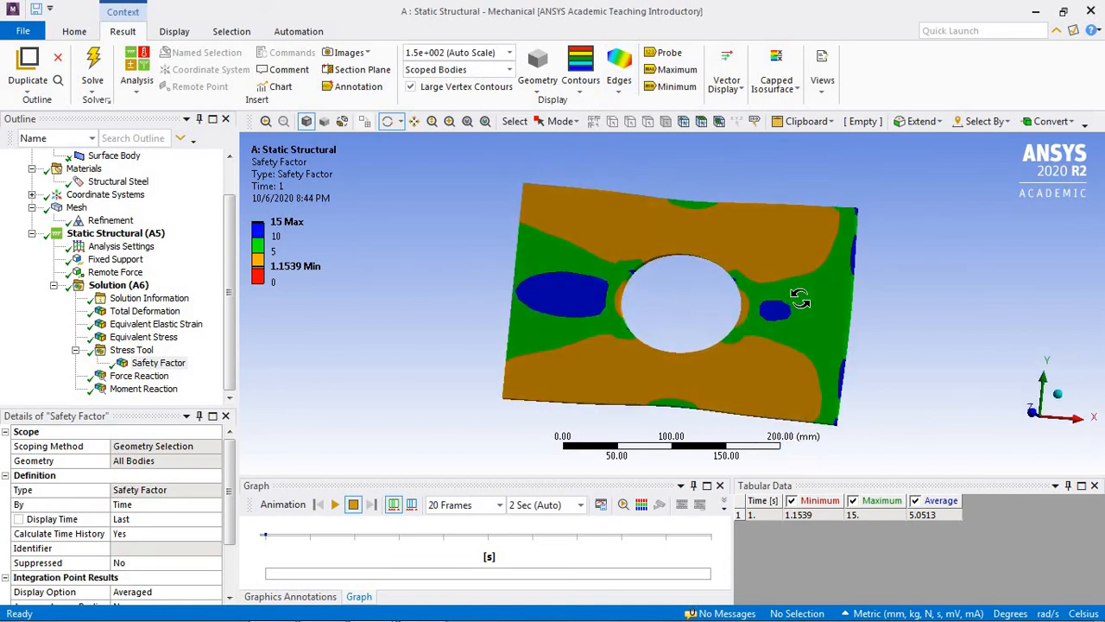
Display the safety factor result with Smooth Contours and inspect the plate
click(582, 93)
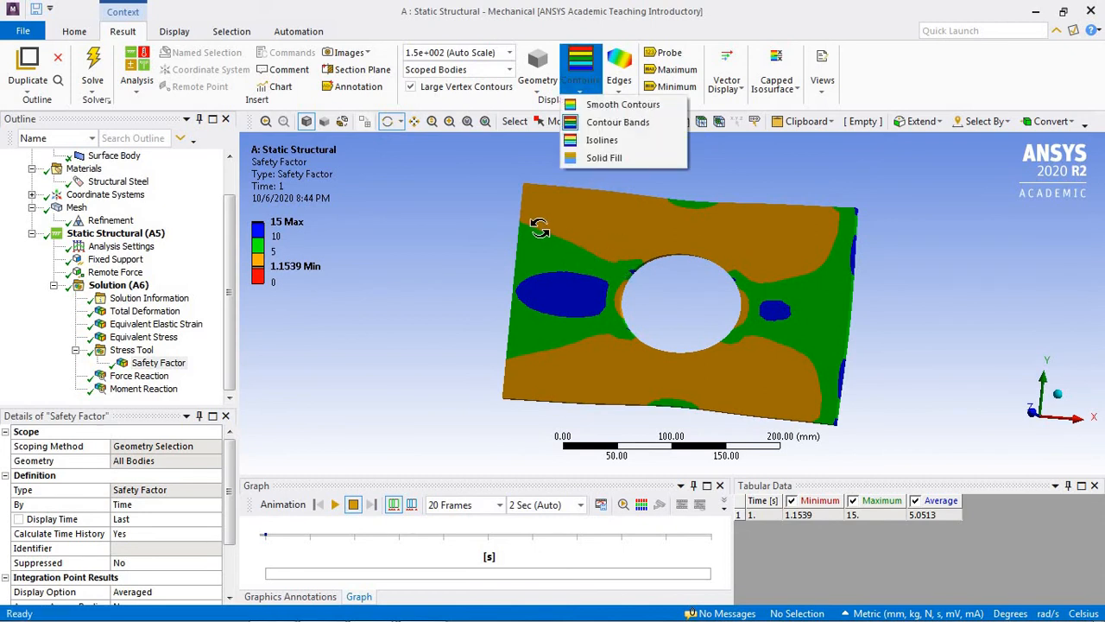
click(625, 105)
drag(649, 173, 773, 276)
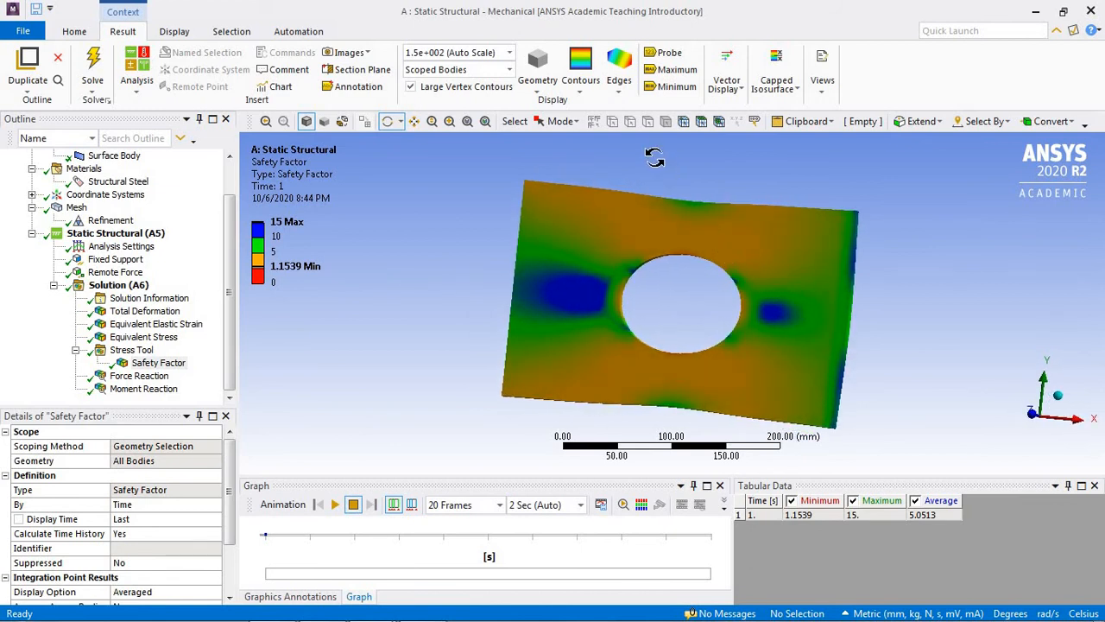
drag(693, 232, 693, 235)
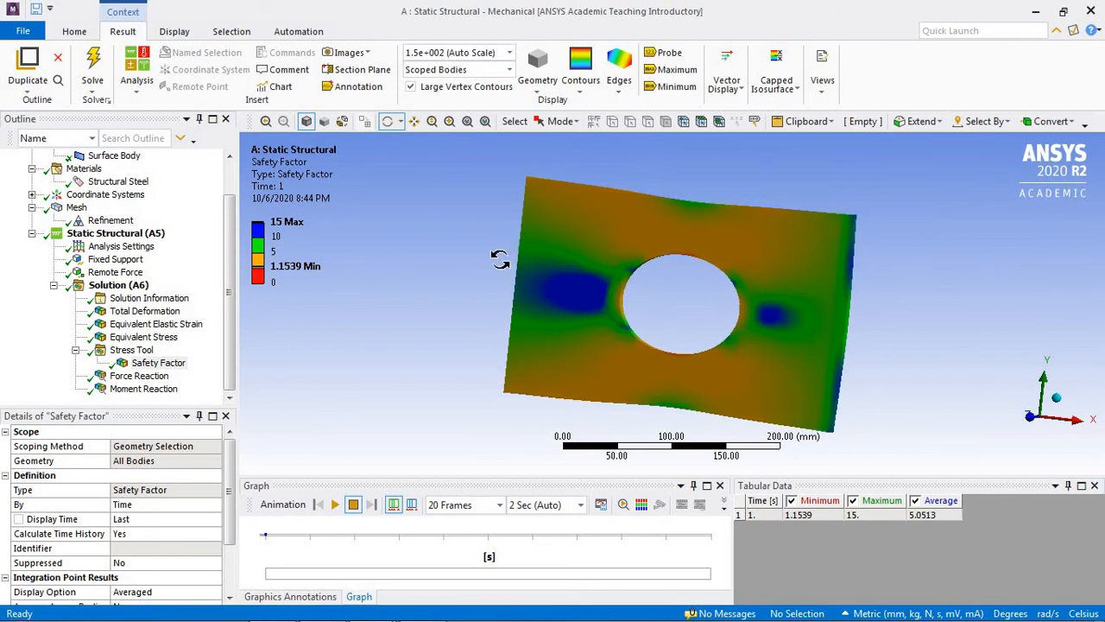
Show the Total Deformation result with its maximum and minimum location labels on the plate
click(164, 313)
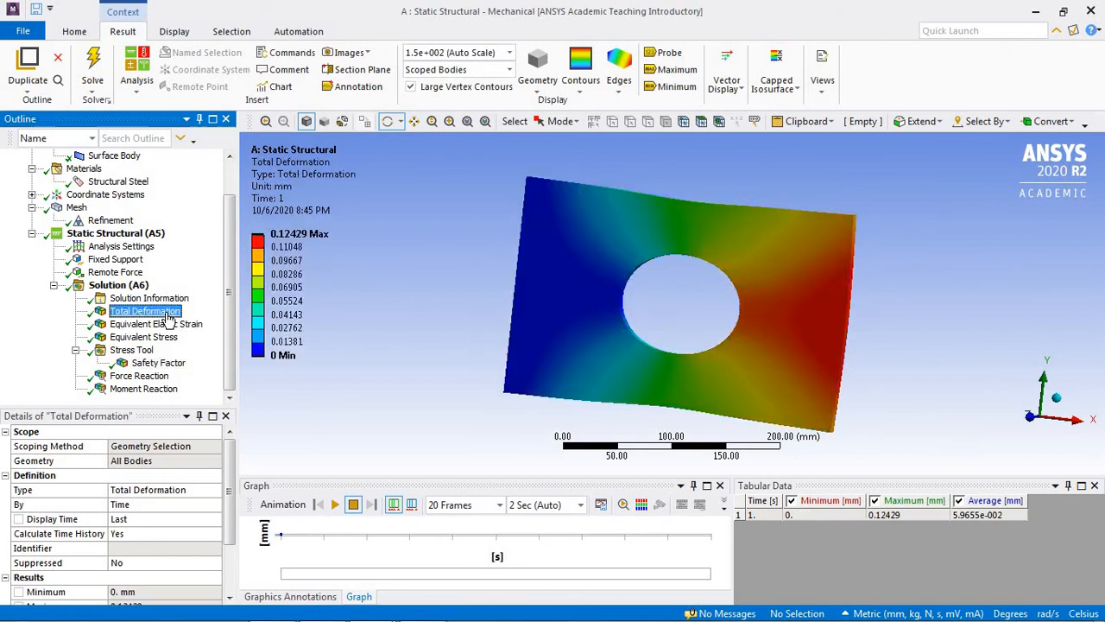
click(681, 73)
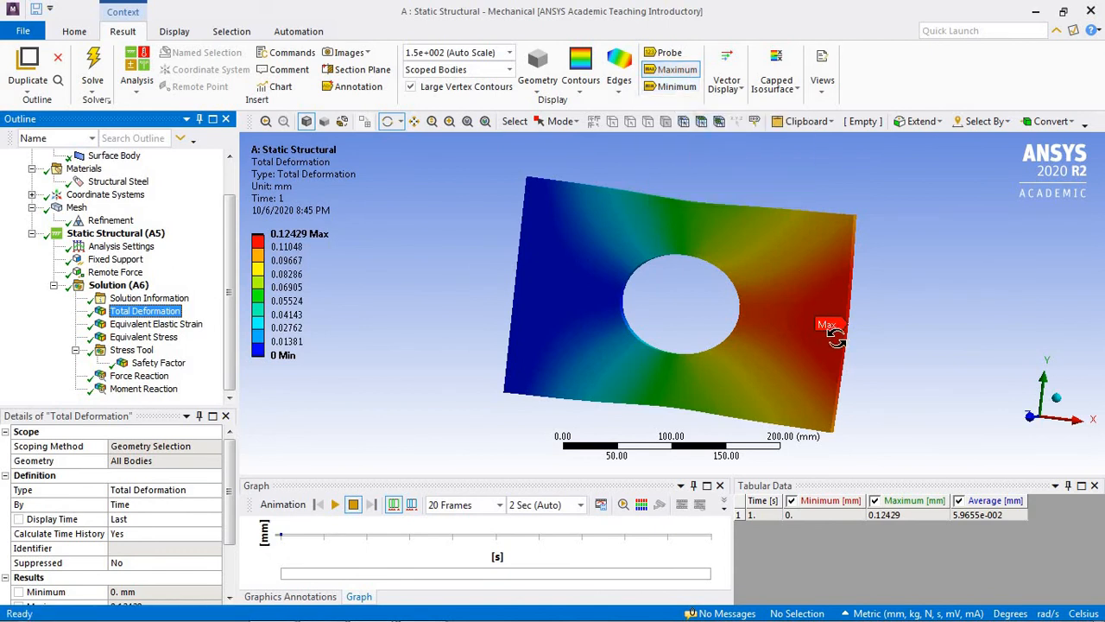
click(663, 89)
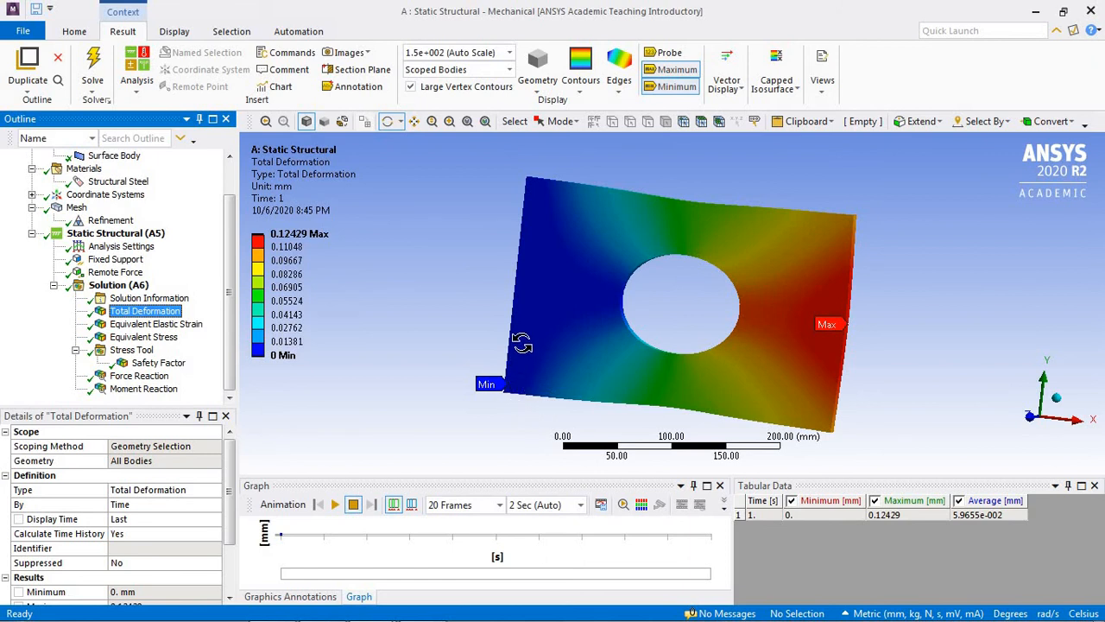
drag(567, 312, 563, 318)
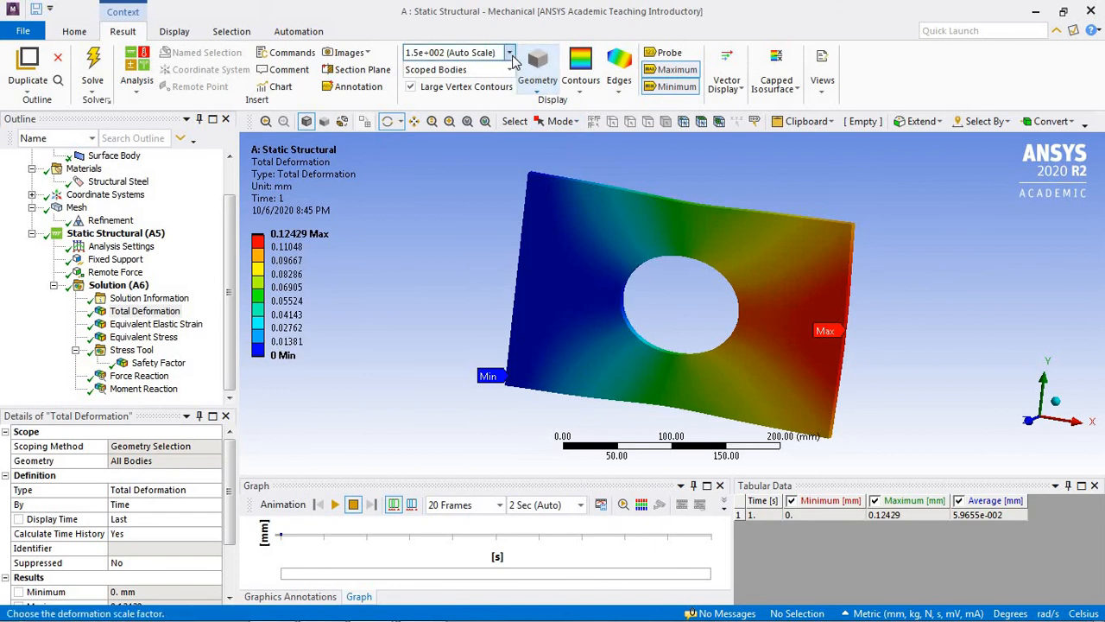
Display the plate's total deformation at 1.0 (True Scale) and inspect the shape
click(510, 54)
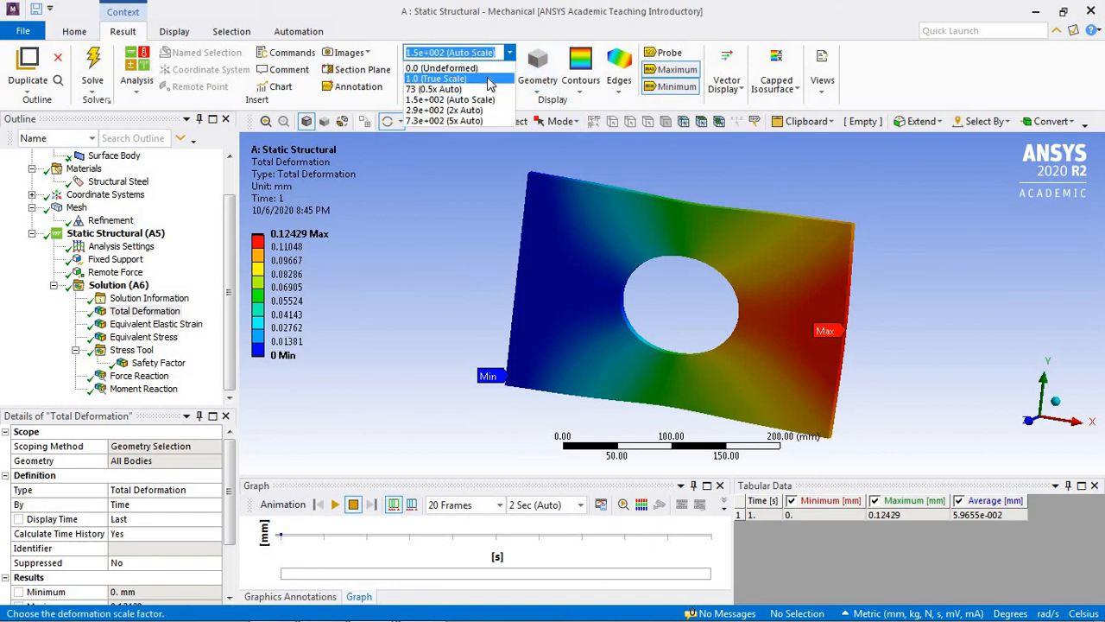
click(489, 82)
mouse_move(733, 274)
mouse_down()
mouse_move(766, 266)
mouse_move(762, 249)
mouse_move(757, 278)
mouse_move(753, 266)
mouse_move(740, 272)
mouse_move(765, 276)
mouse_move(747, 265)
mouse_up()
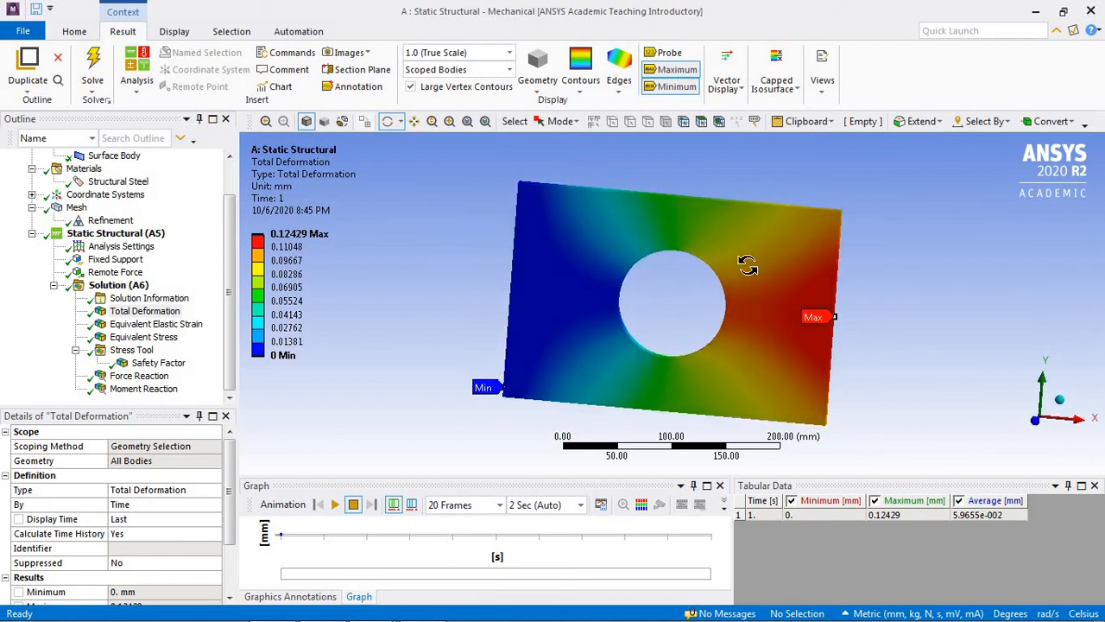
Return the deformation scale to 1.5e+002 (Auto Scale), play the total deformation animation and stop it
click(510, 55)
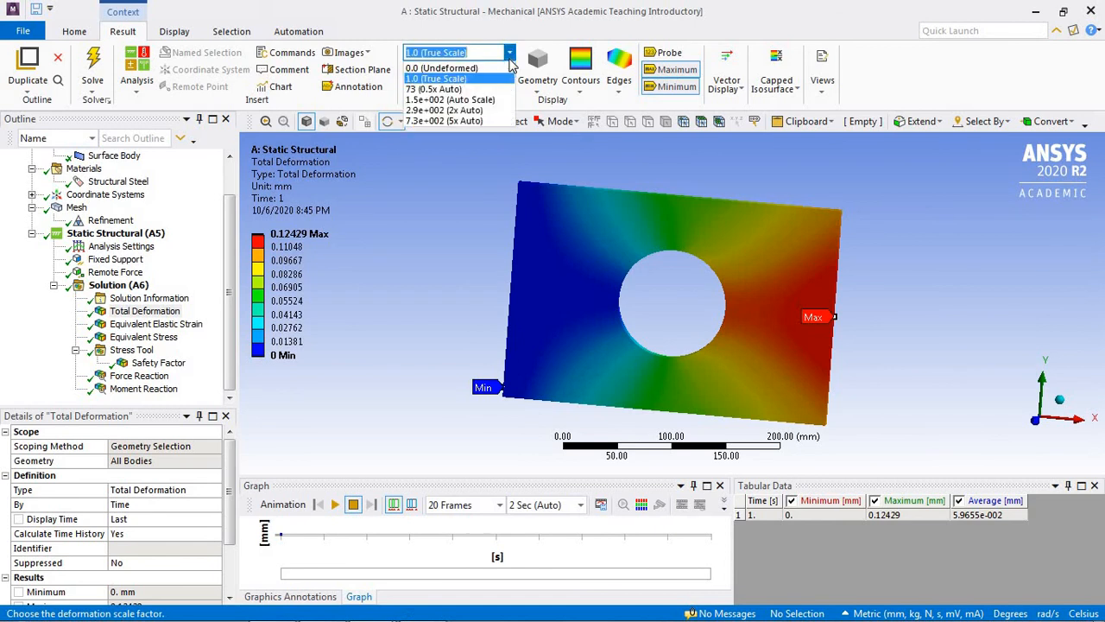
click(491, 100)
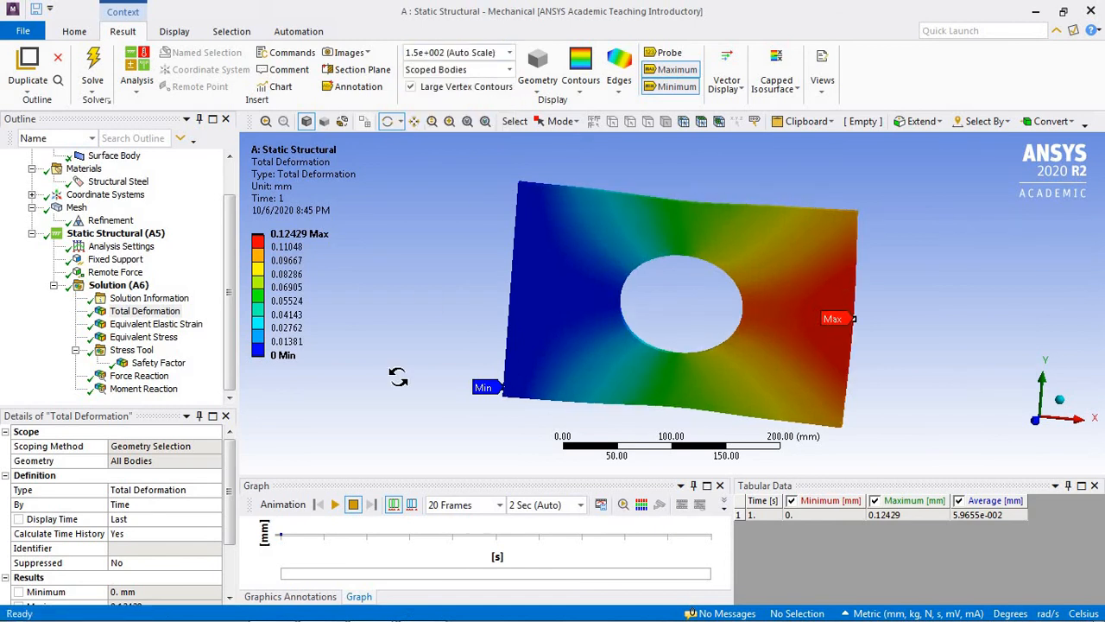
click(336, 505)
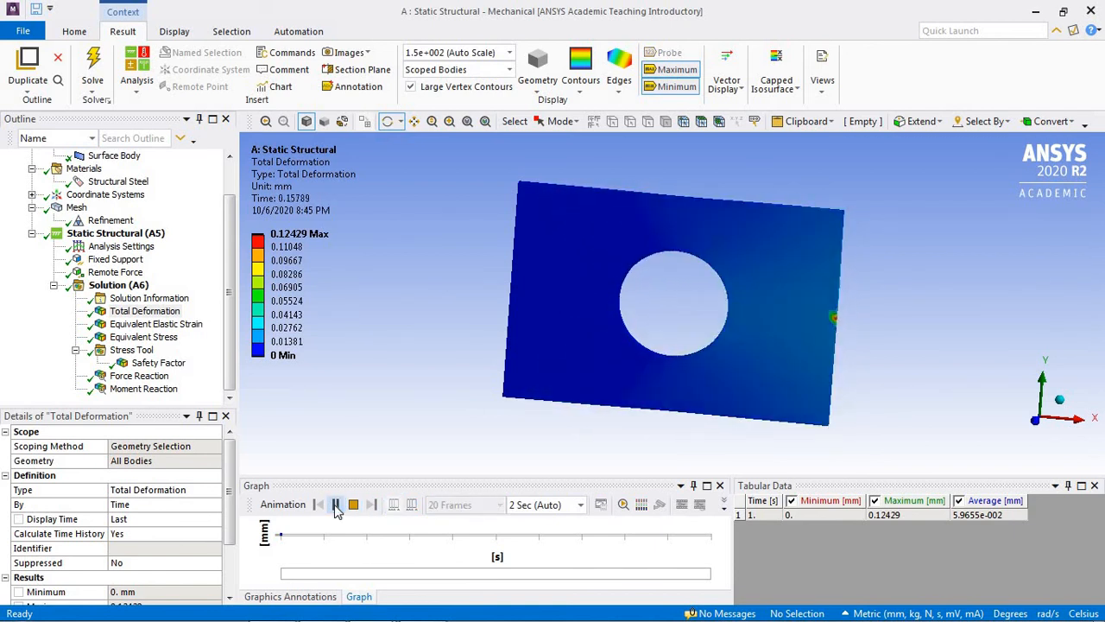
click(353, 506)
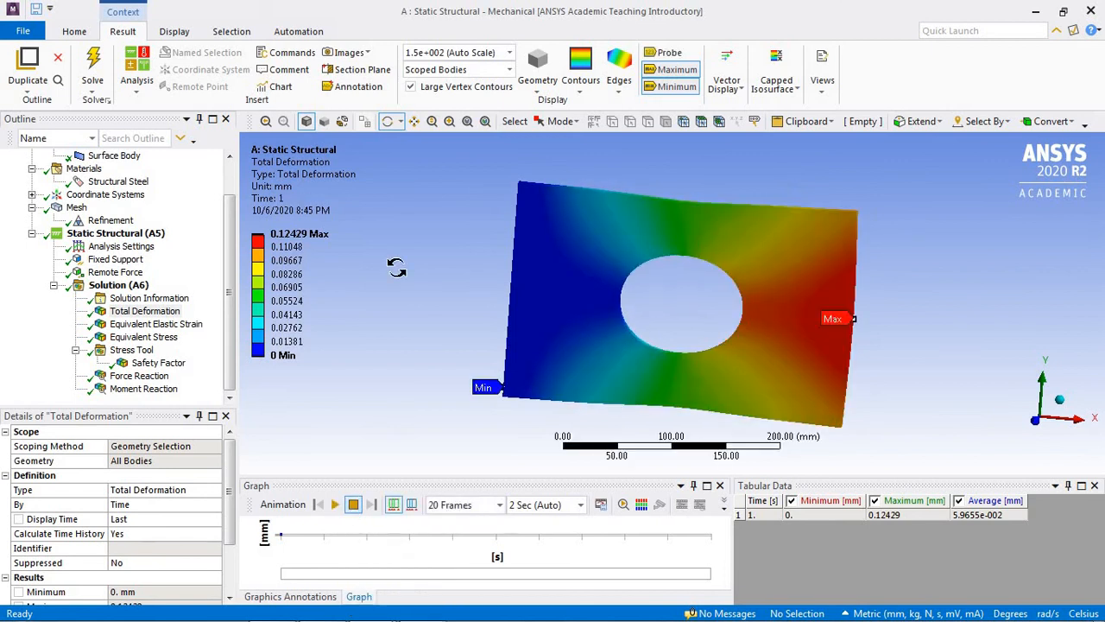
Set the deformation scale to 7.3e+002 (5x Auto) and animate the plate's total deformation
click(510, 71)
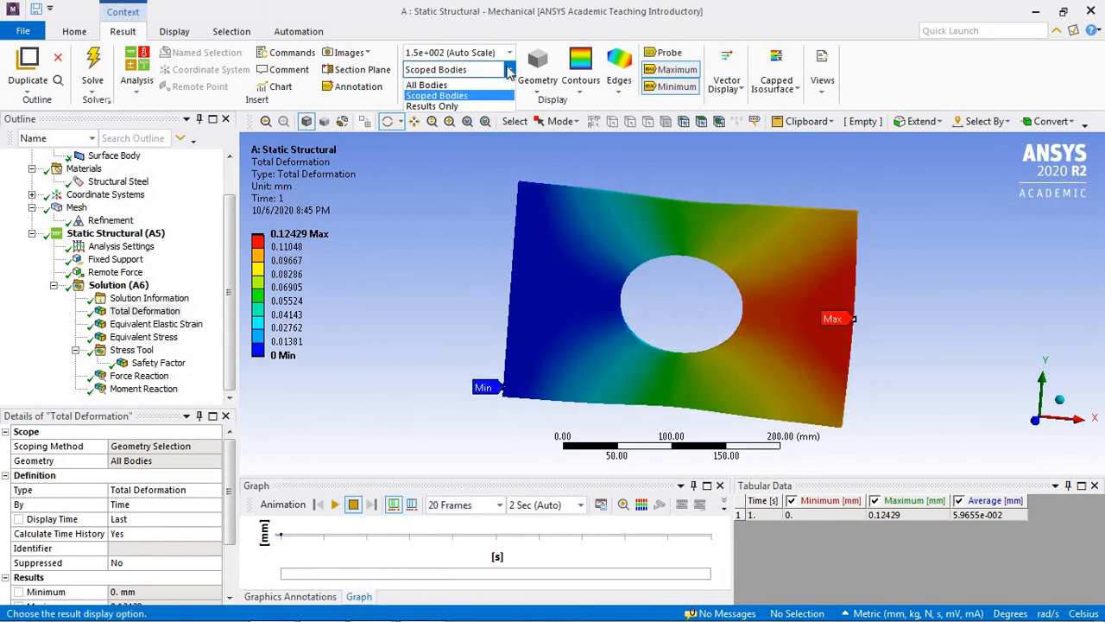
click(510, 53)
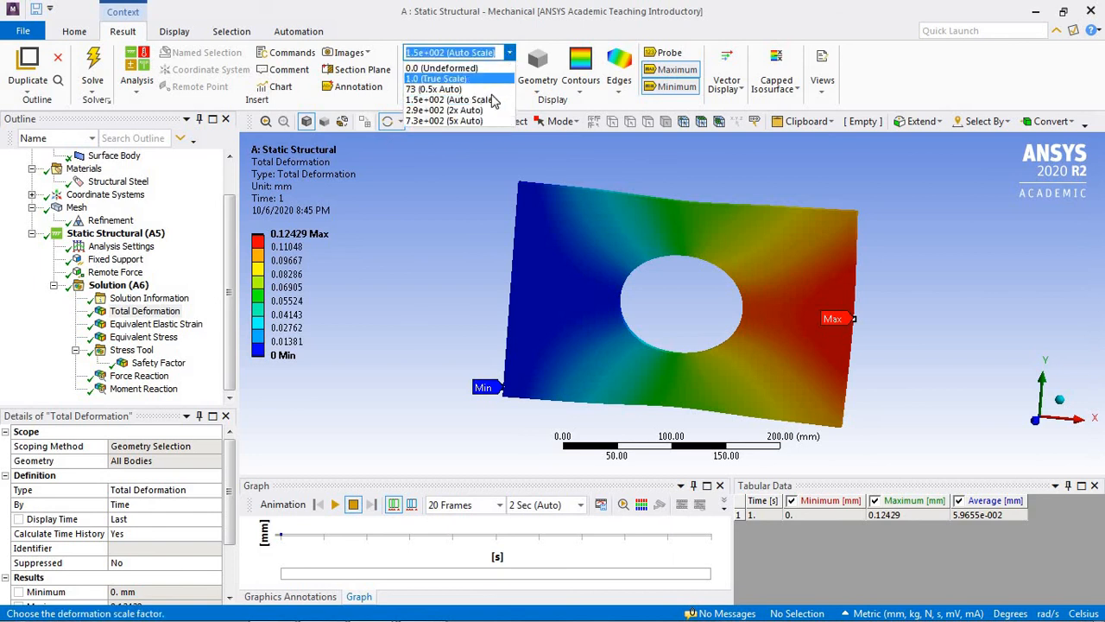
click(444, 121)
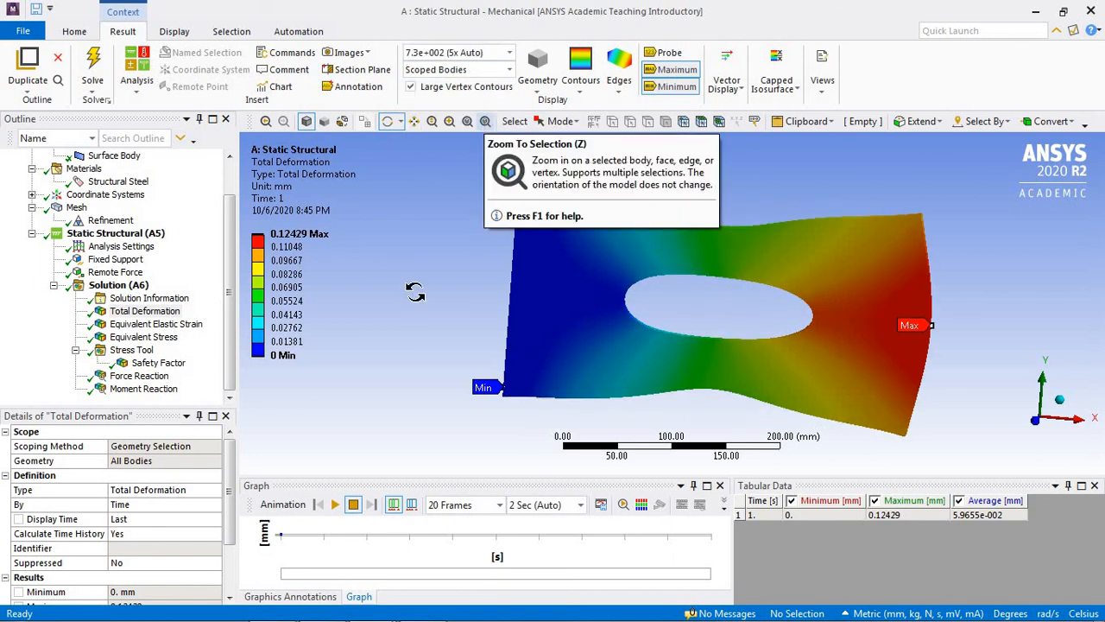
click(337, 504)
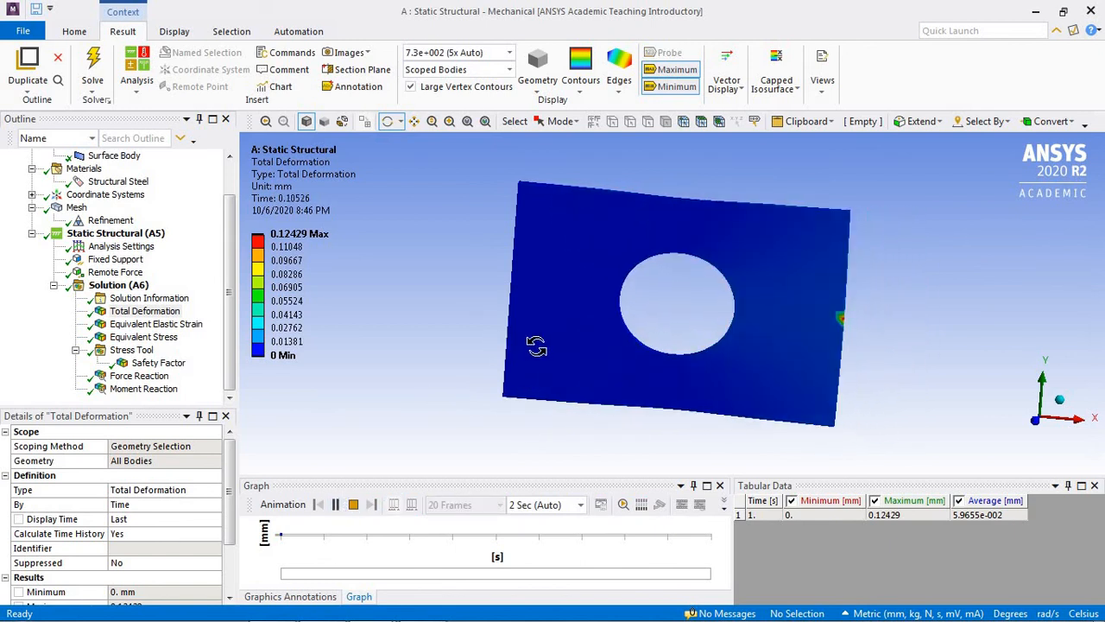
drag(524, 346, 505, 344)
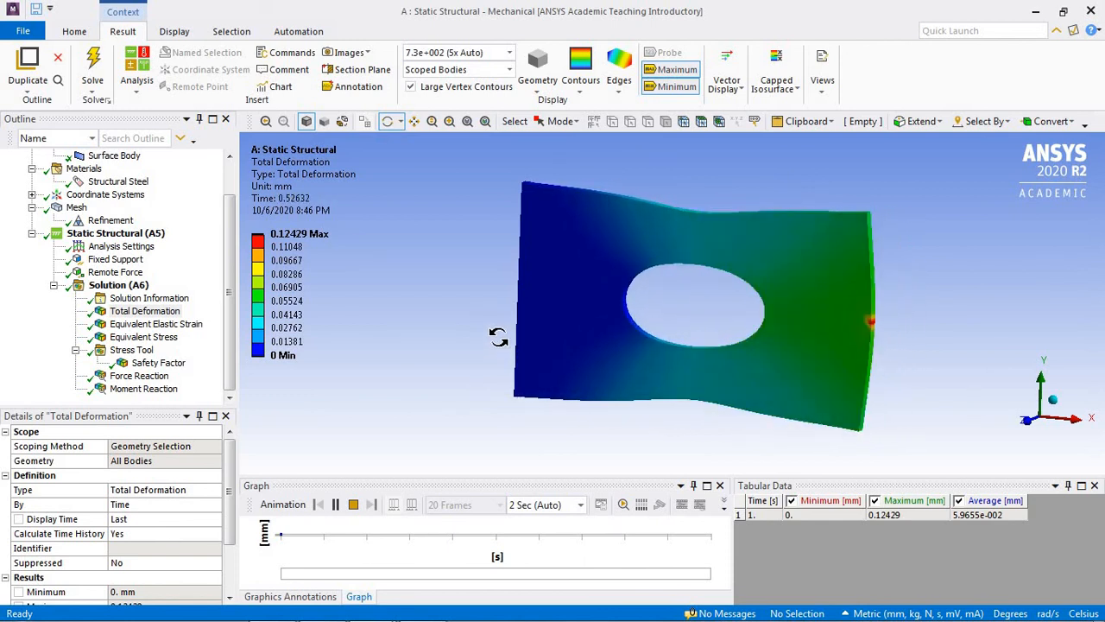
Switch to the Workbench window of the unsaved project
mouse_move(325, 609)
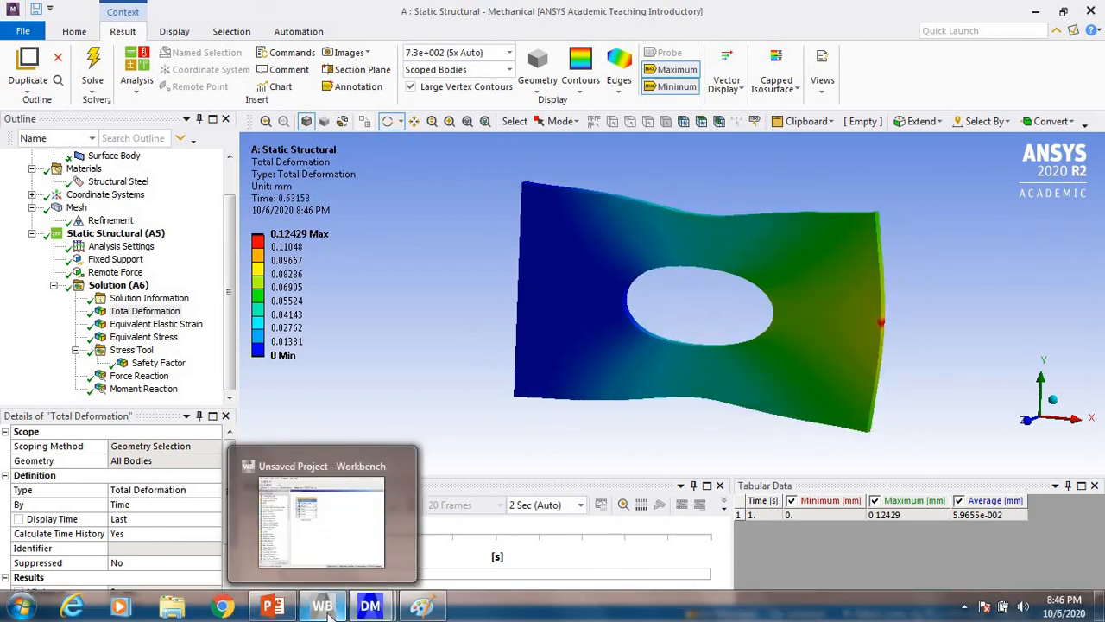